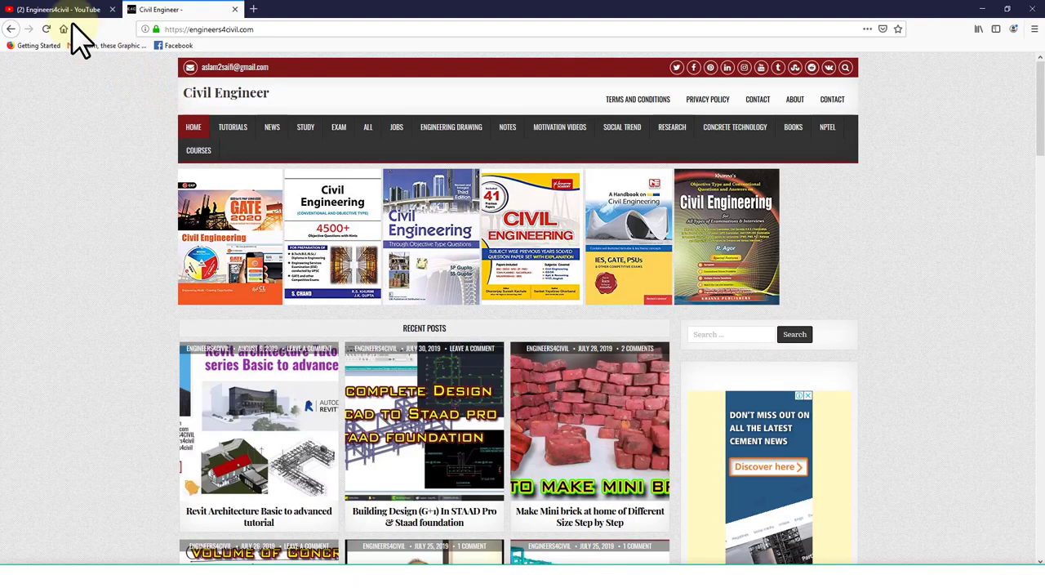
Step: Browse the Engineers4civil channel's Videos and Playlists, then switch to the engineers4civil.com tab
{"action": "left_click", "coordinate": [70, 9]}
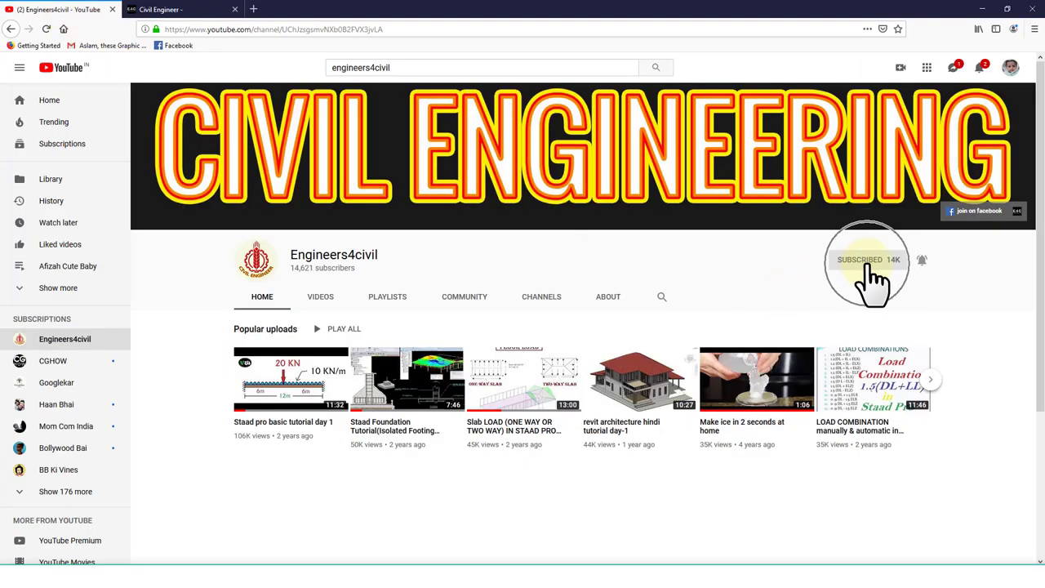
{"action": "left_click", "coordinate": [324, 301]}
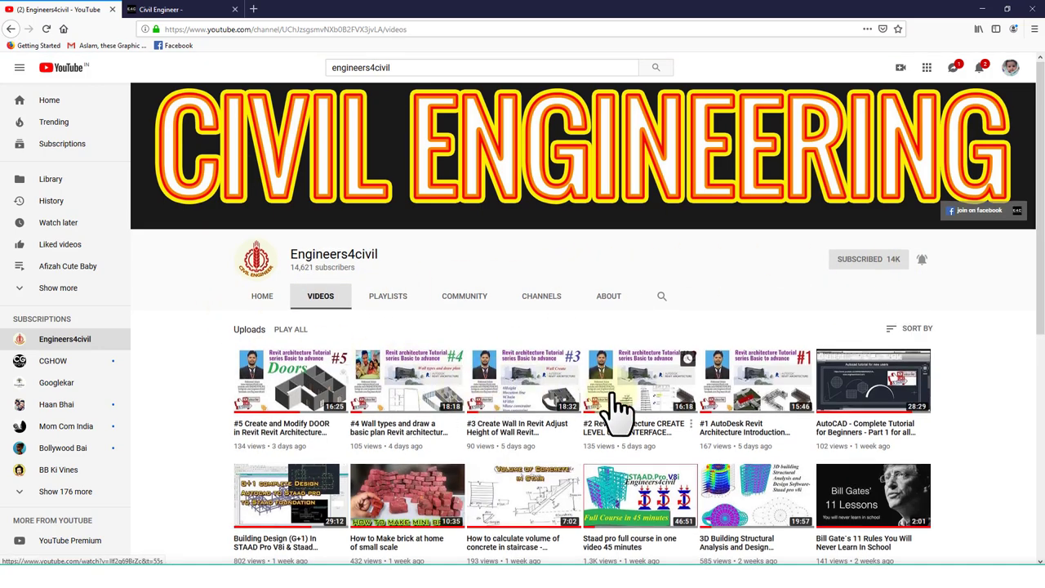
{"action": "scroll", "coordinate": [604, 408], "scroll_direction": "down", "scroll_amount": 3}
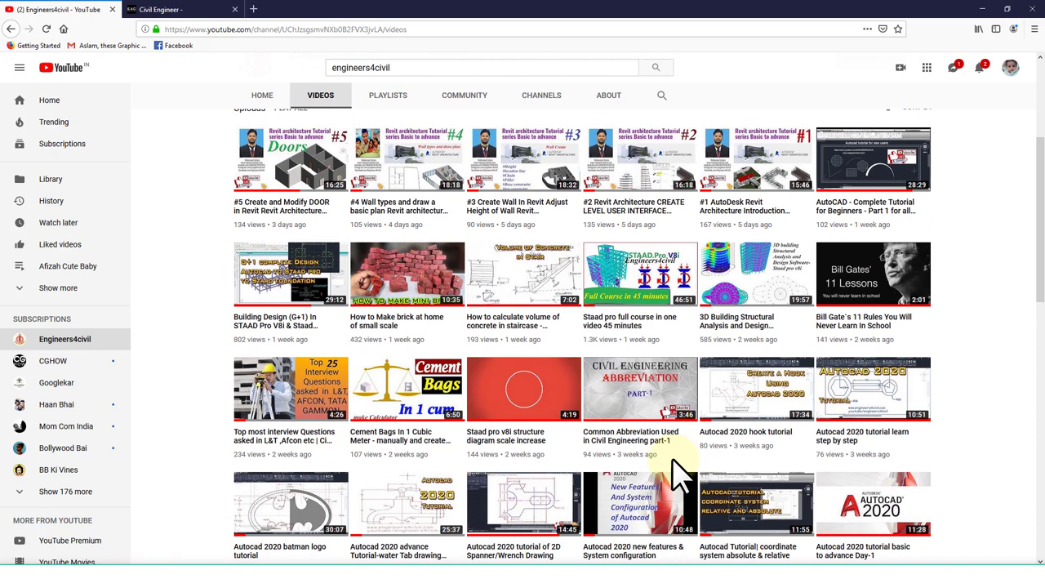
{"action": "left_click", "coordinate": [389, 98]}
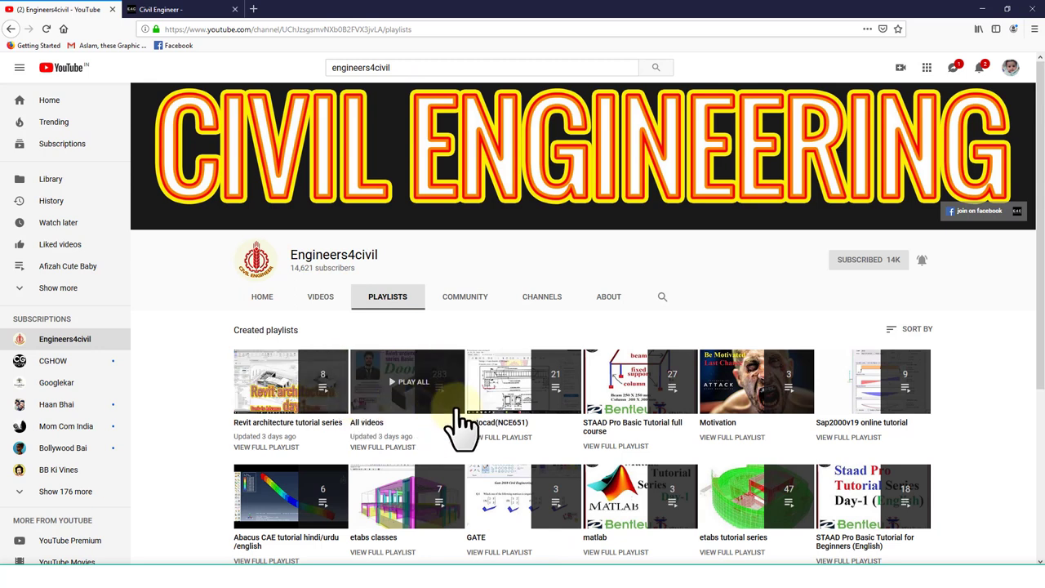
{"action": "scroll", "coordinate": [543, 314], "scroll_direction": "down", "scroll_amount": 3}
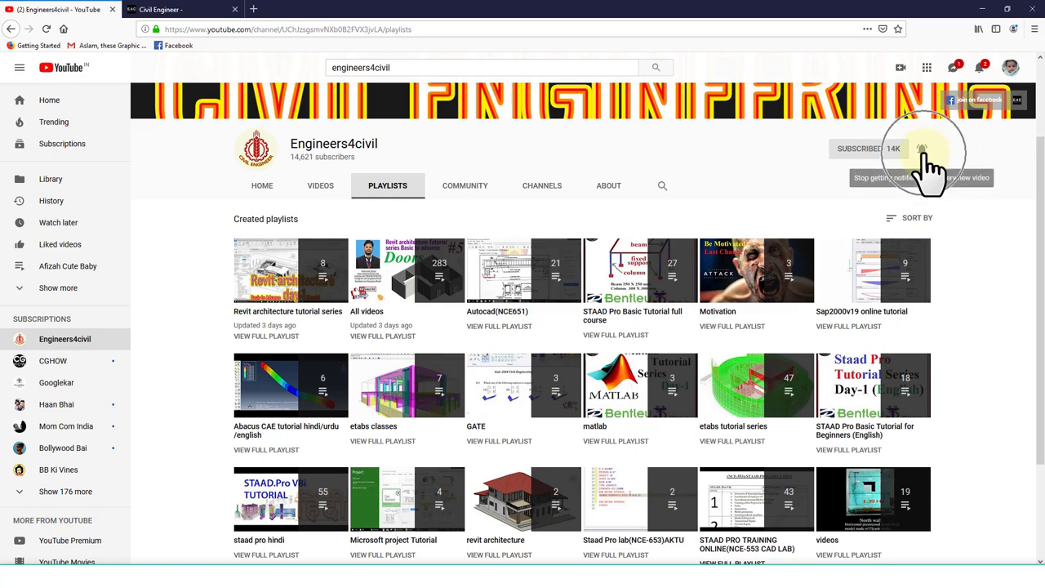
{"action": "left_click_drag", "start_coordinate": [381, 148], "coordinate": [358, 152]}
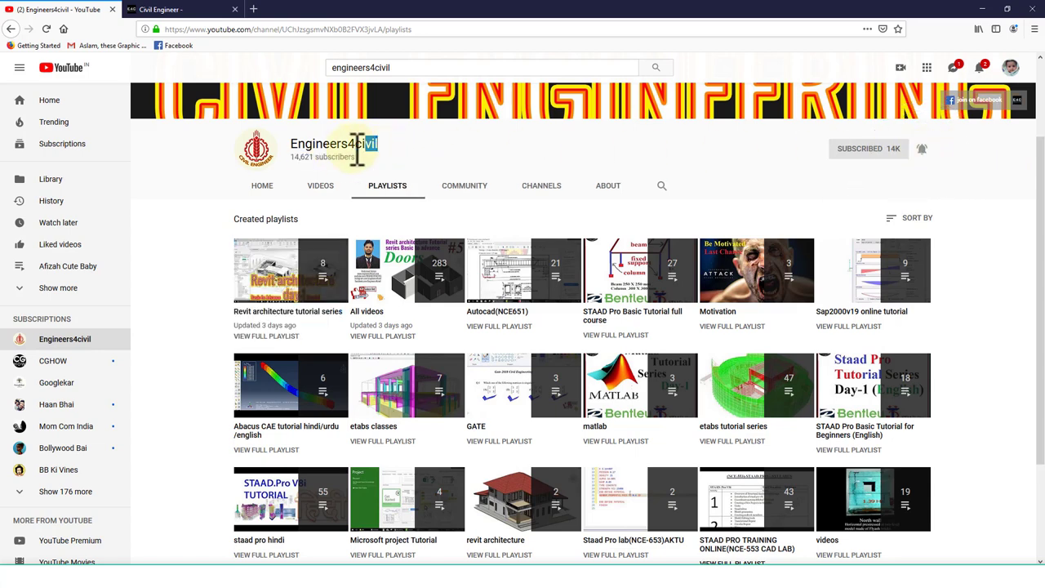
{"action": "left_click", "coordinate": [185, 9]}
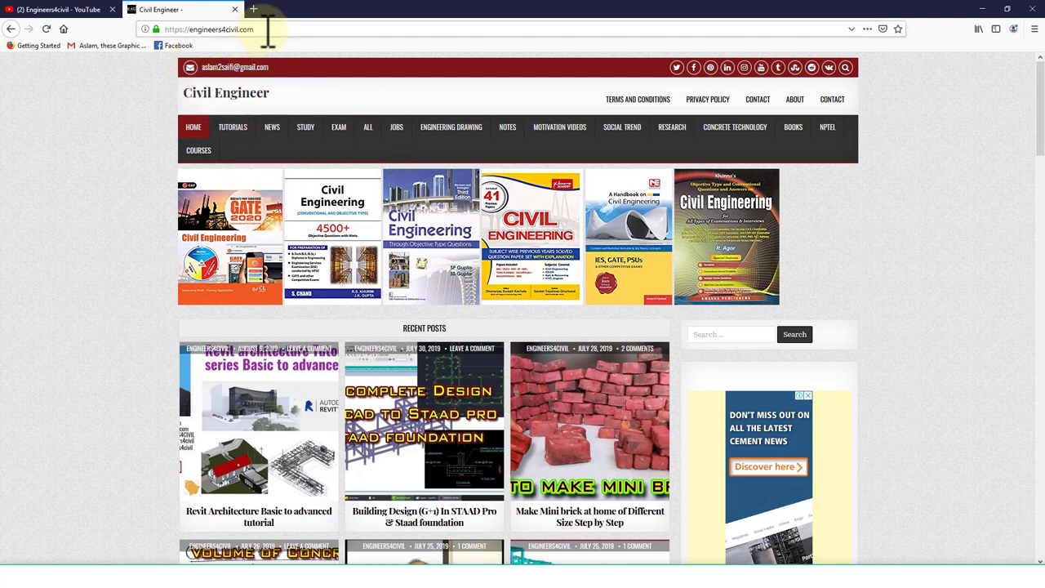
Step: Scroll through the engineers4civil.com homepage posts and back up, then bring up Windows search
{"action": "scroll", "coordinate": [421, 470], "scroll_direction": "down", "scroll_amount": 3}
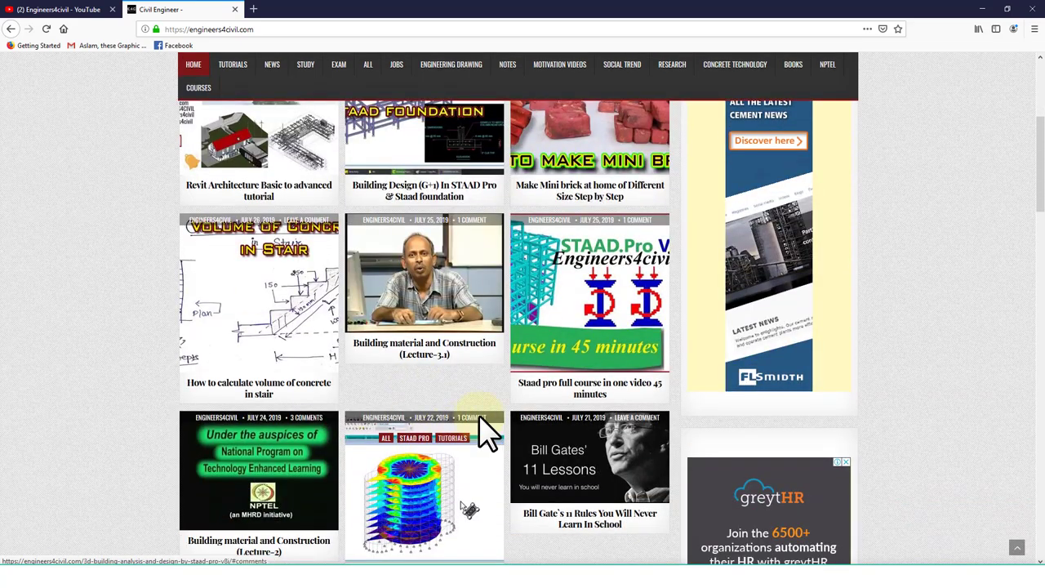
{"action": "scroll", "coordinate": [480, 433], "scroll_direction": "down", "scroll_amount": 1}
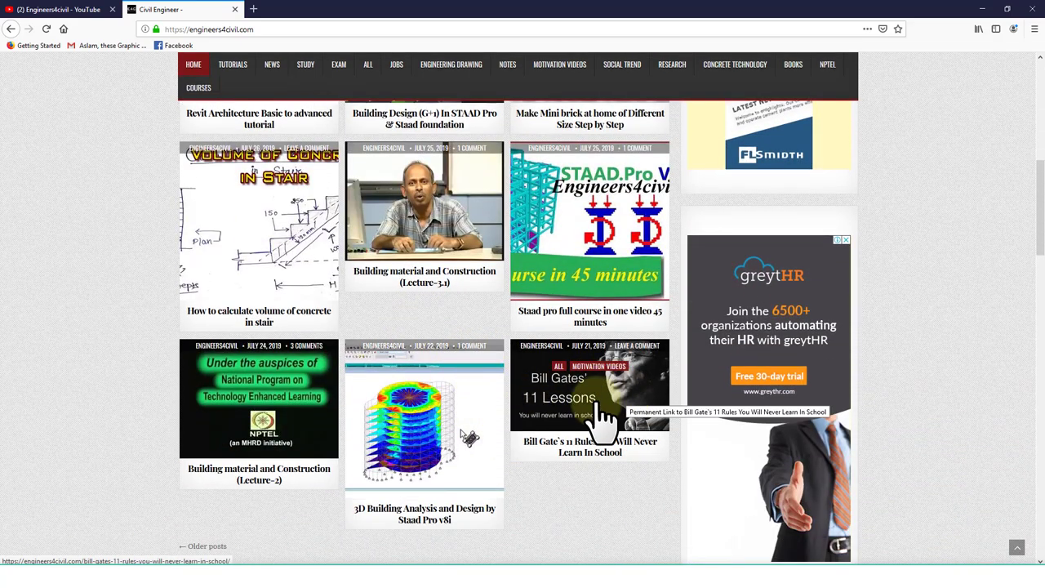
{"action": "scroll", "coordinate": [502, 508], "scroll_direction": "up", "scroll_amount": 3}
{"action": "scroll", "coordinate": [800, 380], "scroll_direction": "up", "scroll_amount": 2}
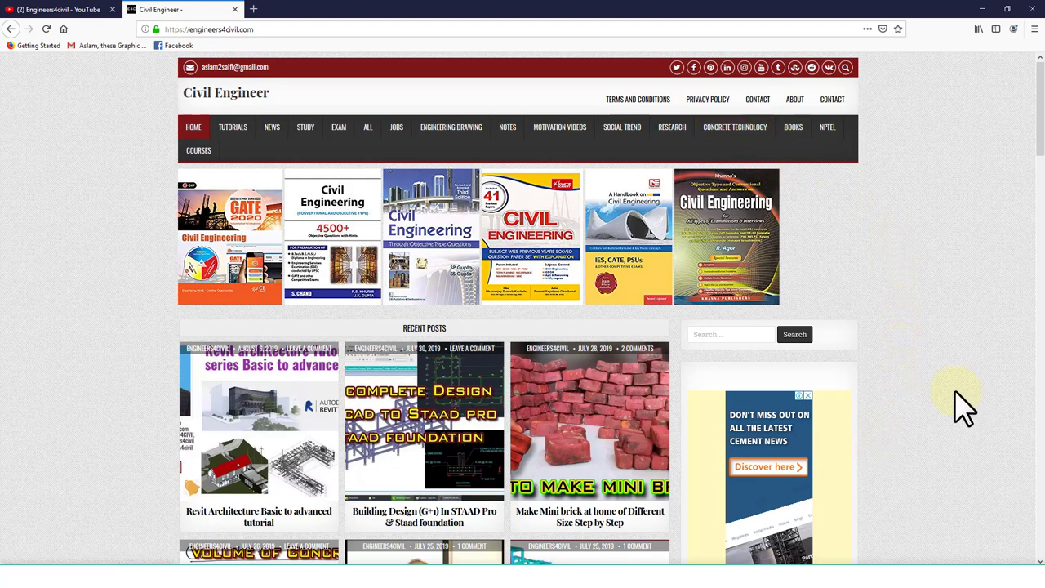
{"action": "key", "text": "super"}
Step: Search 'revi', launch Revit Viewer 2016, dismiss the licence notice and create a new project
{"action": "type", "text": "revi"}
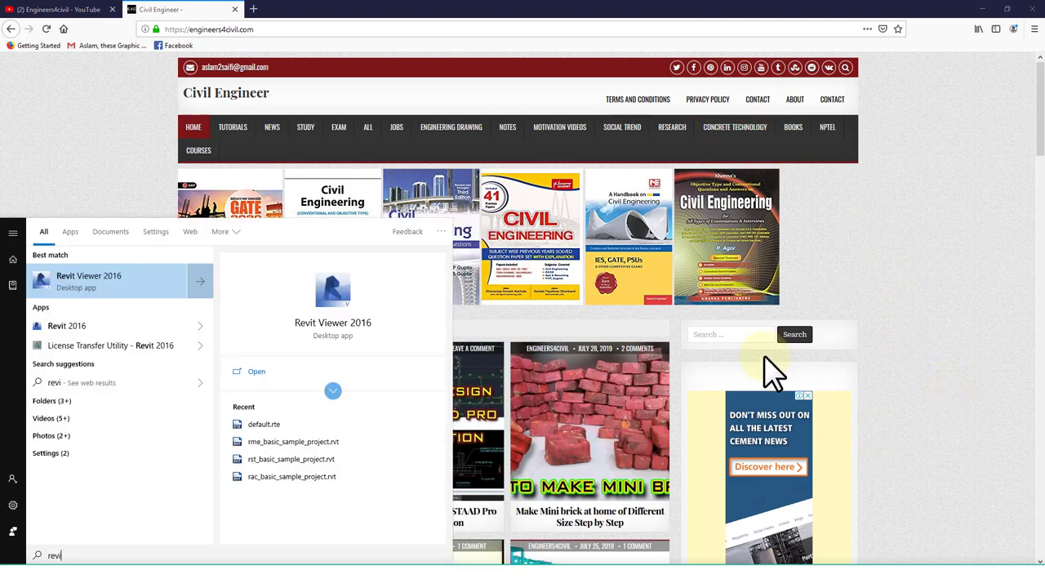
{"action": "left_click", "coordinate": [105, 280]}
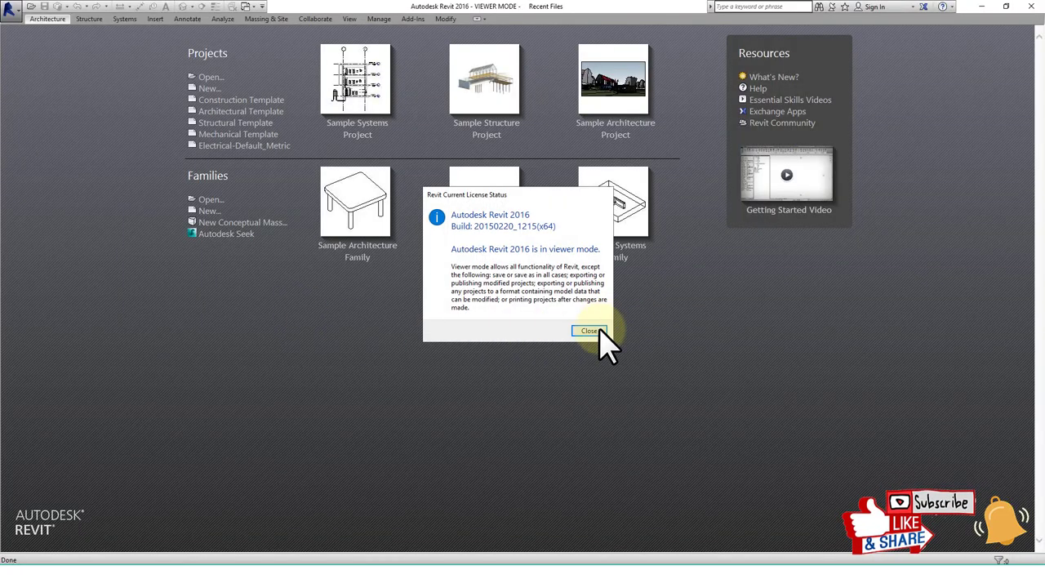
{"action": "left_click", "coordinate": [589, 331]}
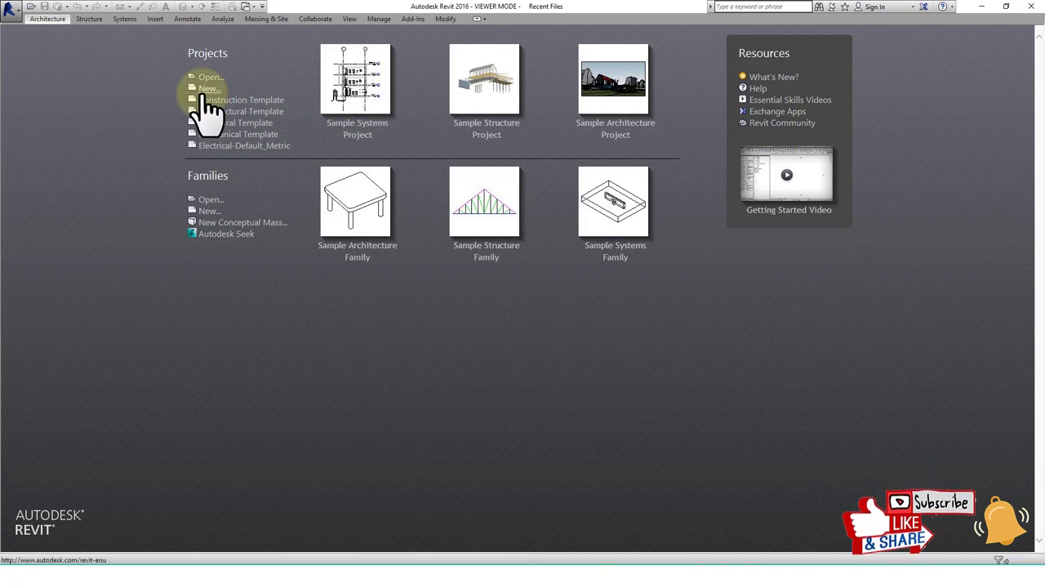
{"action": "left_click", "coordinate": [255, 111]}
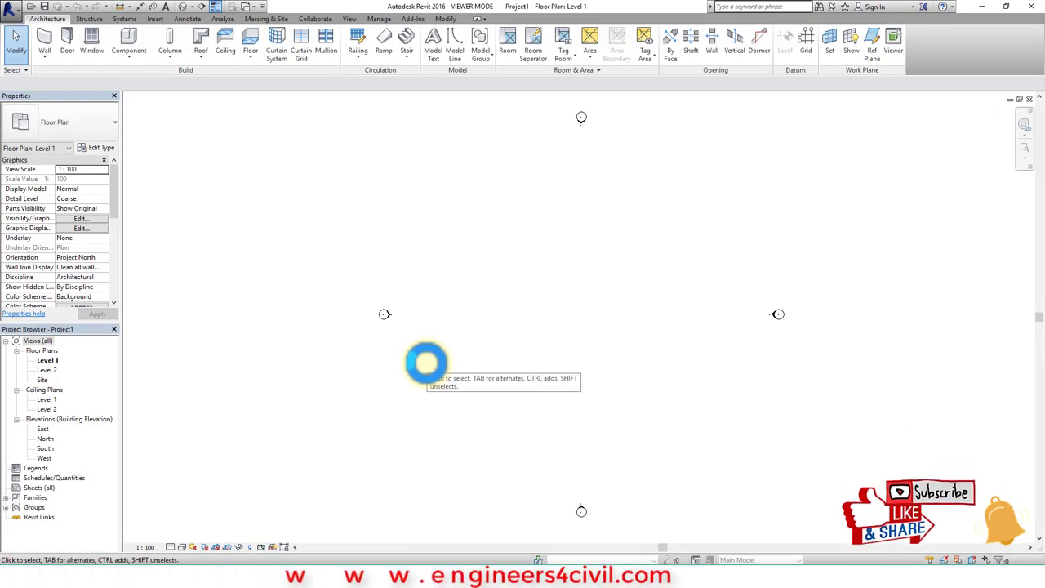
Step: Draw the stepped outer outline of Generic 200mm walls as one closed chain
{"action": "left_click", "coordinate": [46, 41]}
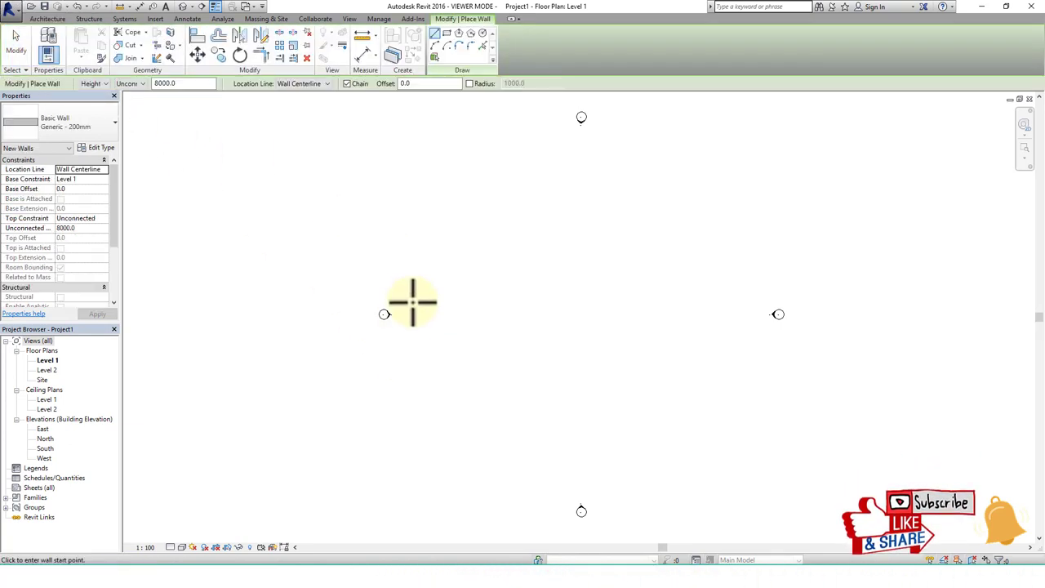
{"action": "scroll", "coordinate": [508, 268], "scroll_direction": "up", "scroll_amount": 1}
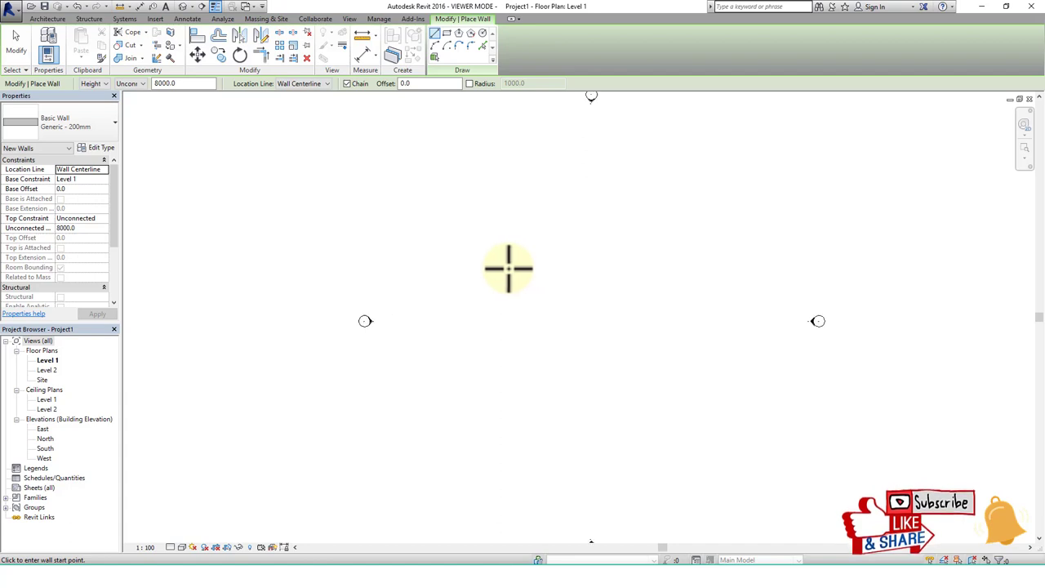
{"action": "left_click", "coordinate": [487, 248]}
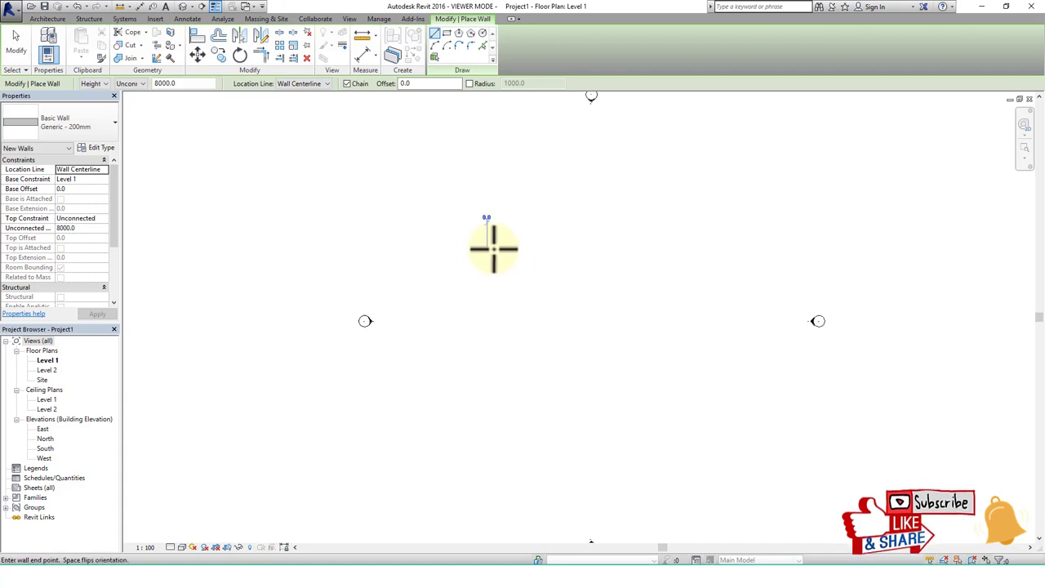
{"action": "left_click", "coordinate": [562, 248]}
{"action": "left_click", "coordinate": [561, 296]}
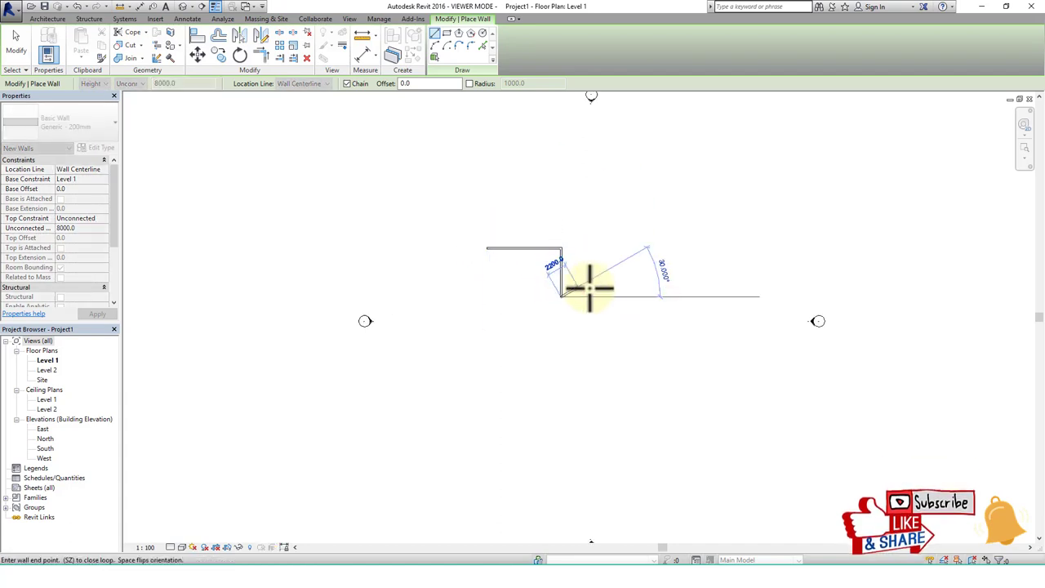
{"action": "left_click", "coordinate": [611, 295]}
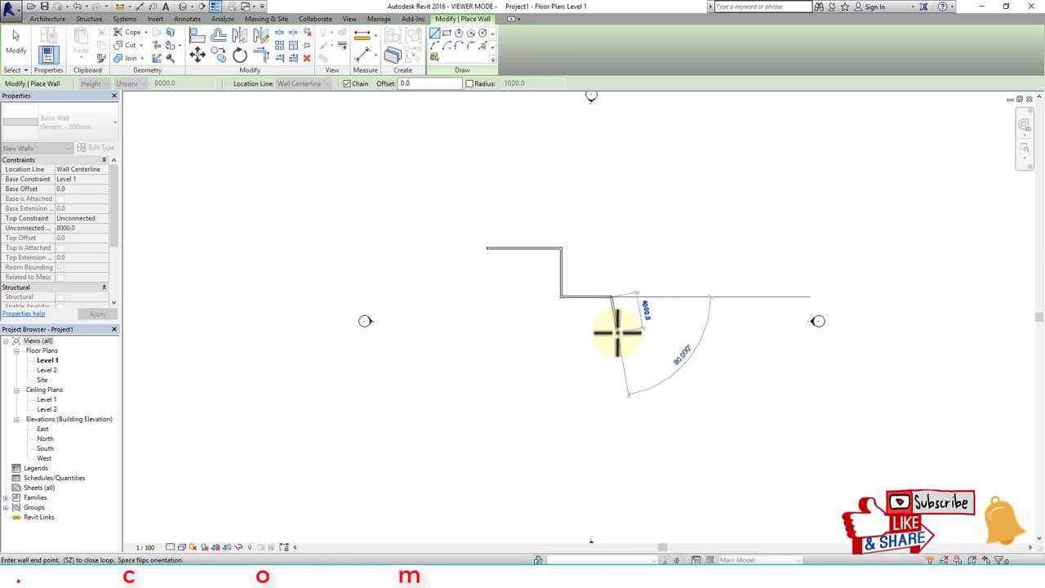
{"action": "left_click", "coordinate": [612, 324]}
{"action": "left_click", "coordinate": [648, 324]}
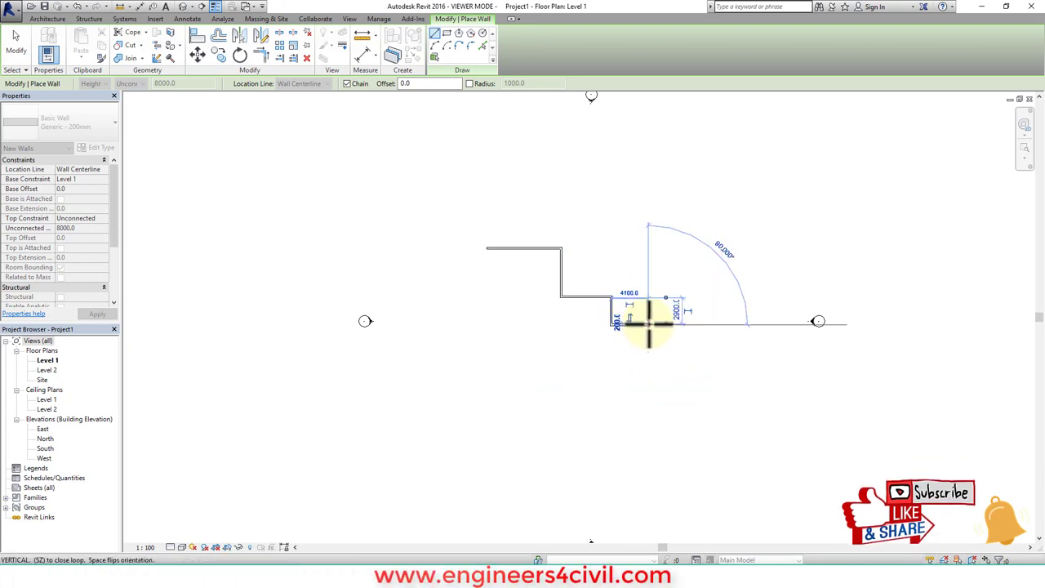
{"action": "left_click", "coordinate": [648, 371]}
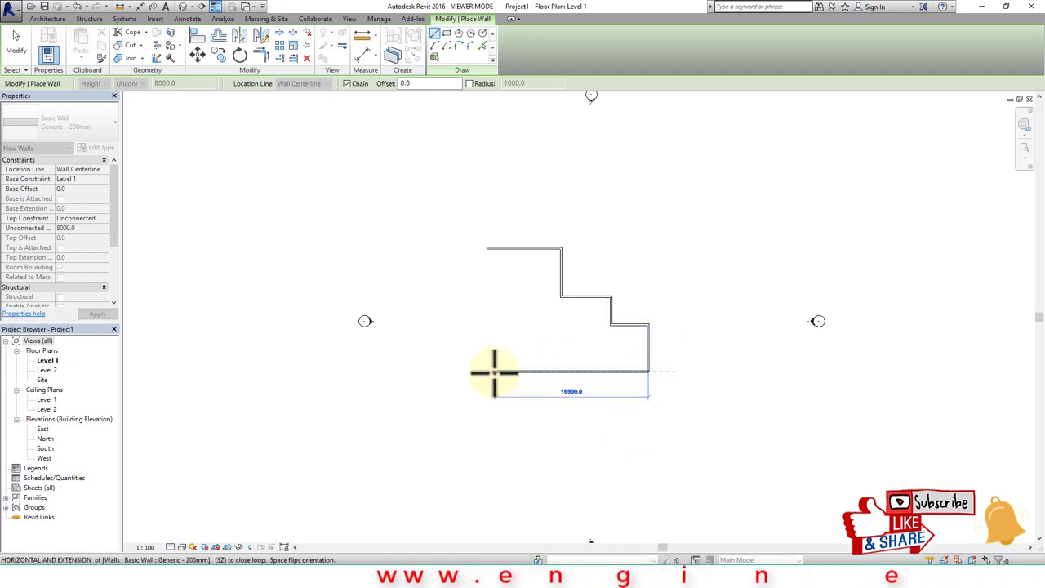
{"action": "left_click", "coordinate": [487, 371]}
{"action": "left_click", "coordinate": [487, 248]}
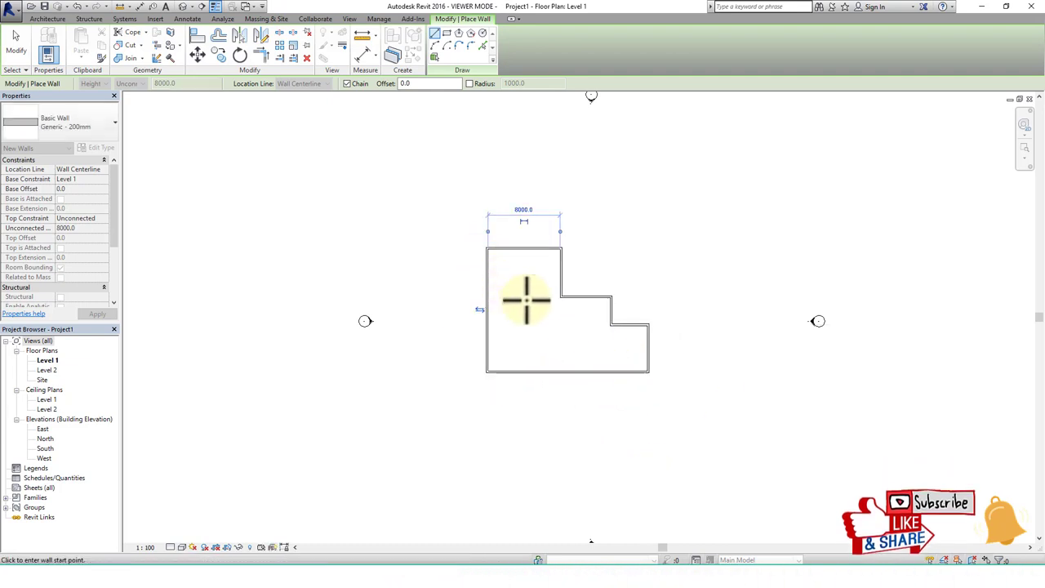
Step: Add three interior partition walls dividing the outline into five rooms
{"action": "left_click", "coordinate": [487, 296]}
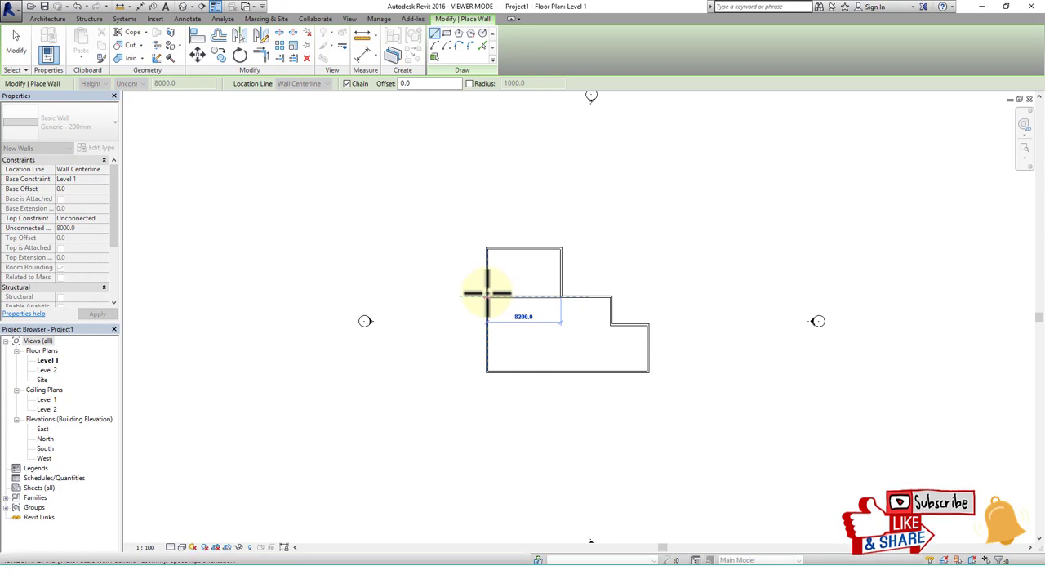
{"action": "left_click", "coordinate": [560, 297]}
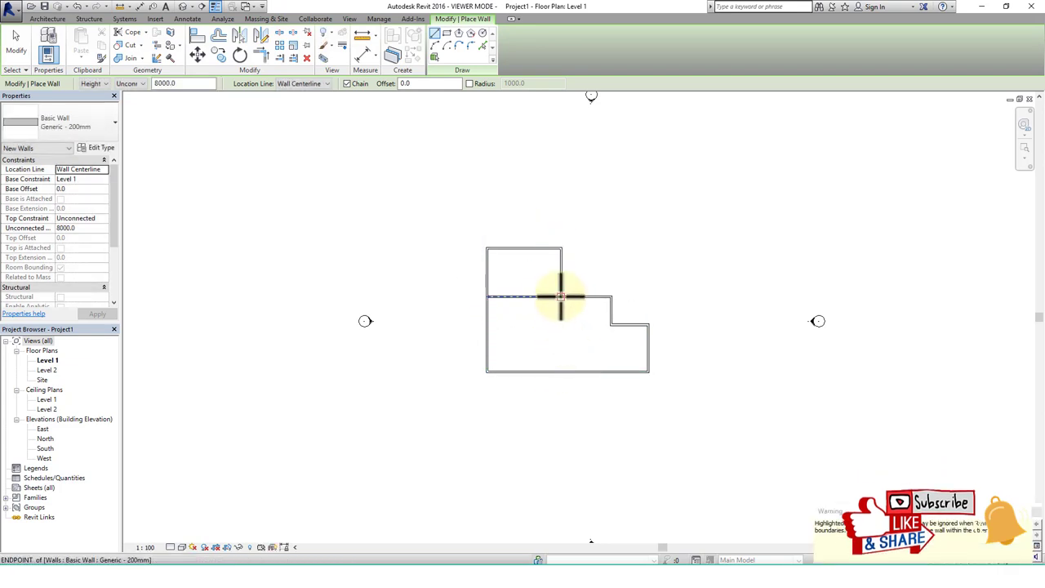
{"action": "left_click", "coordinate": [561, 370]}
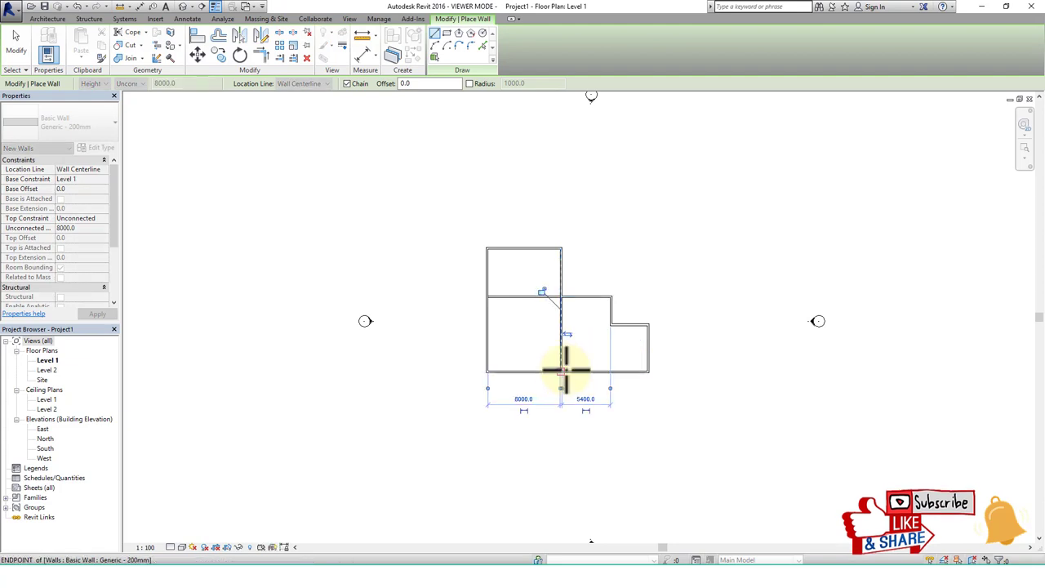
{"action": "left_click", "coordinate": [611, 325]}
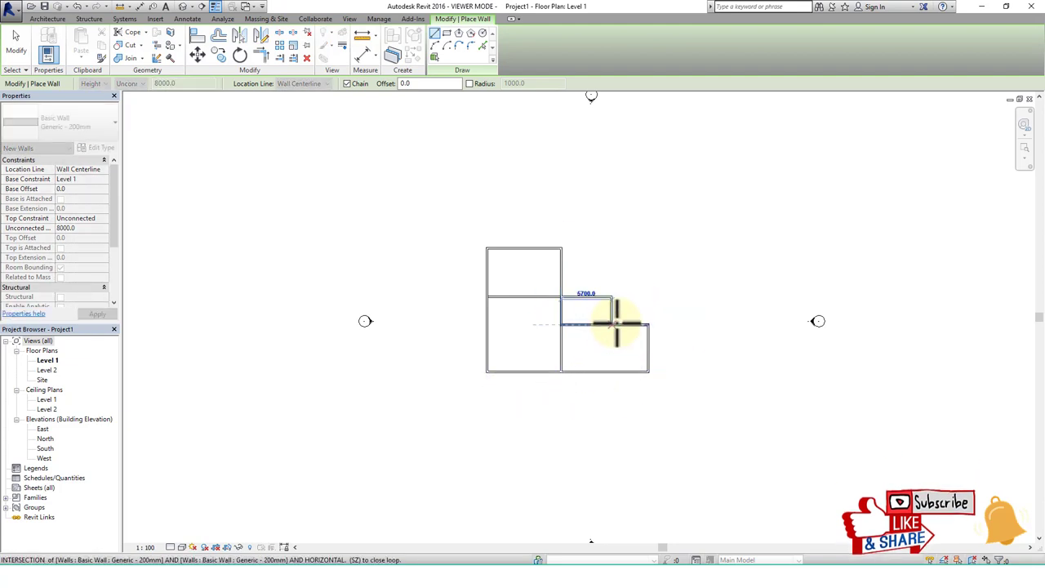
{"action": "left_click", "coordinate": [612, 364]}
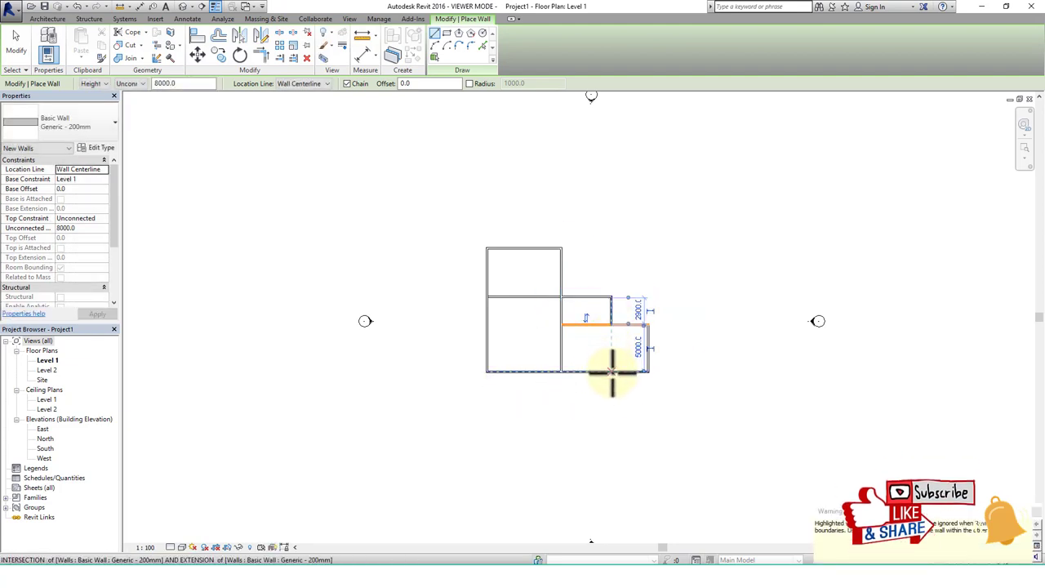
{"action": "key", "text": "Escape"}
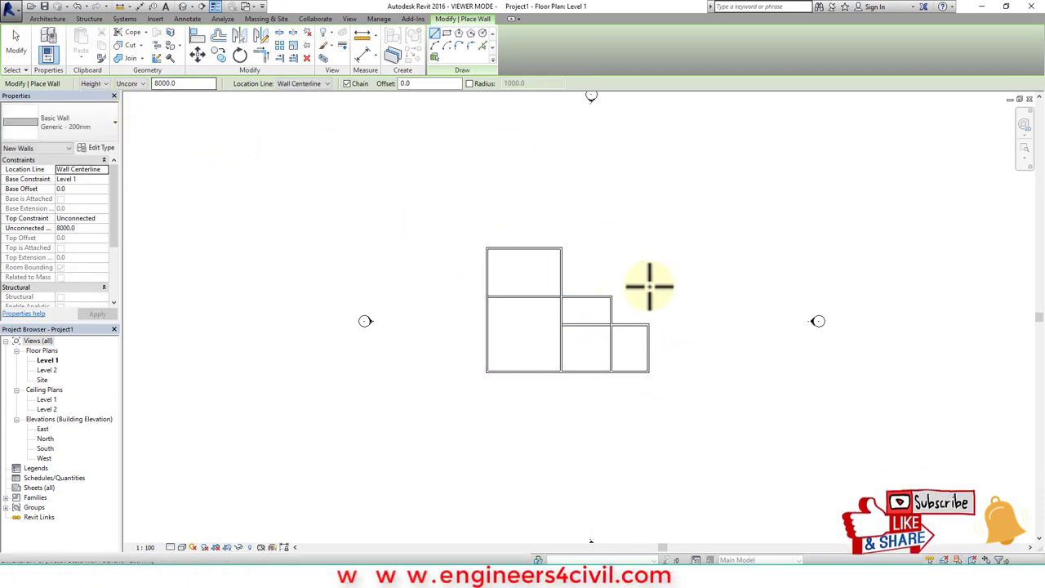
{"action": "scroll", "coordinate": [626, 314], "scroll_direction": "up", "scroll_amount": 2}
{"action": "scroll", "coordinate": [640, 315], "scroll_direction": "up", "scroll_amount": 2}
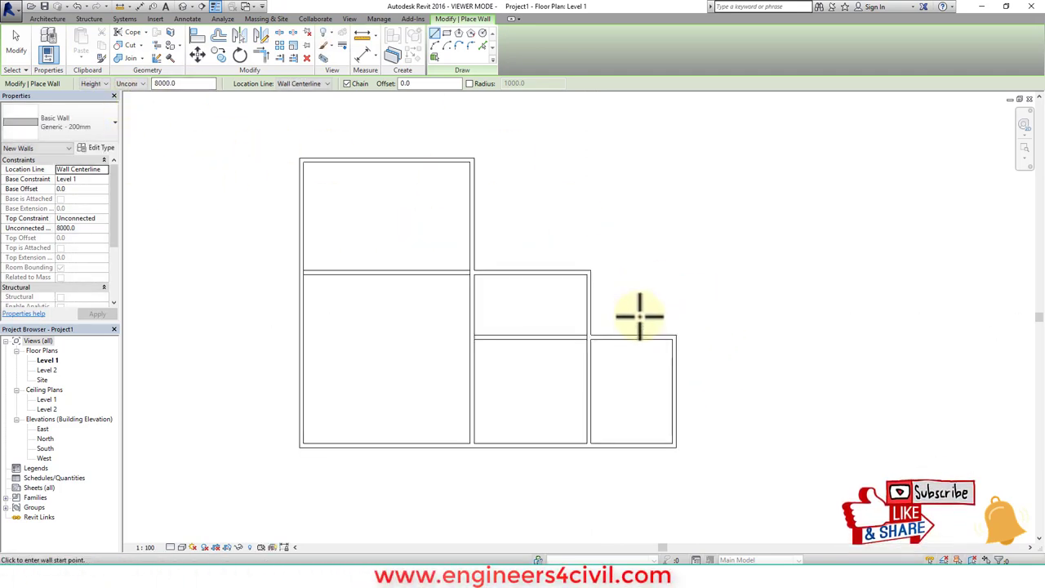
Step: Check the walls in the Level 1 ceiling plan and North elevation, then return to 3D
{"action": "left_click", "coordinate": [181, 7]}
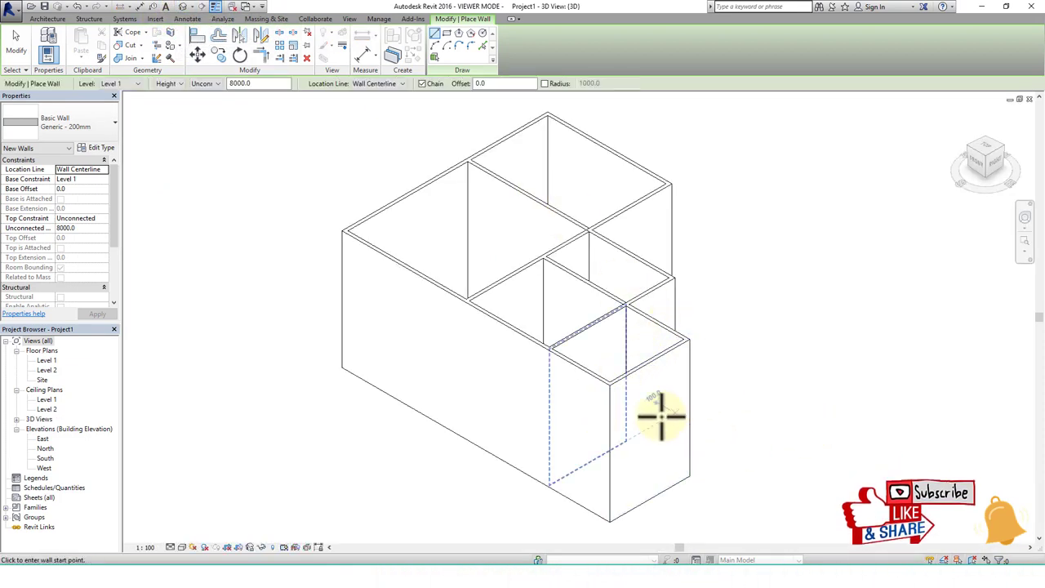
{"action": "key", "text": "Escape"}
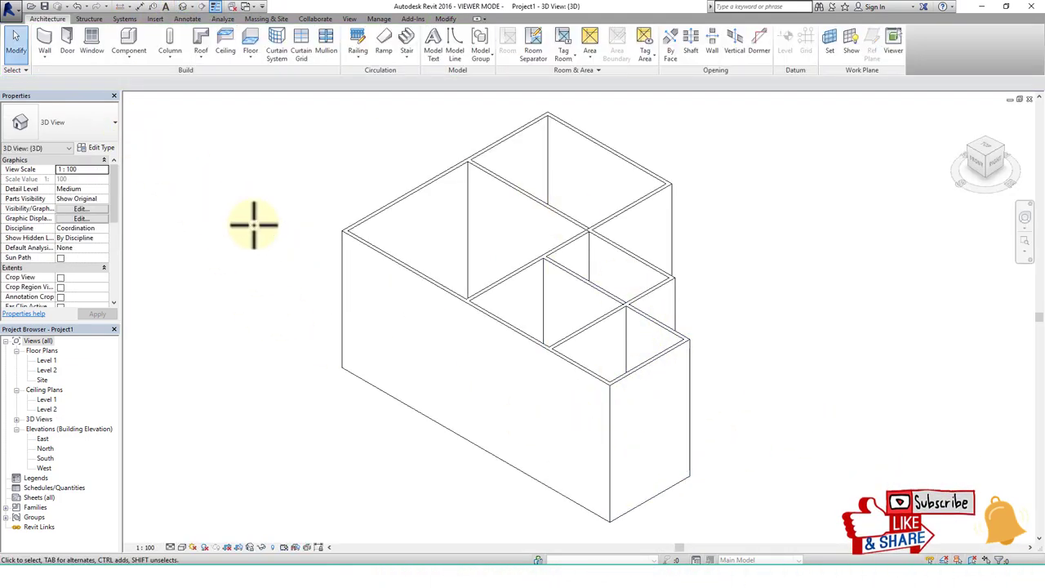
{"action": "scroll", "coordinate": [678, 400], "scroll_direction": "down", "scroll_amount": 1}
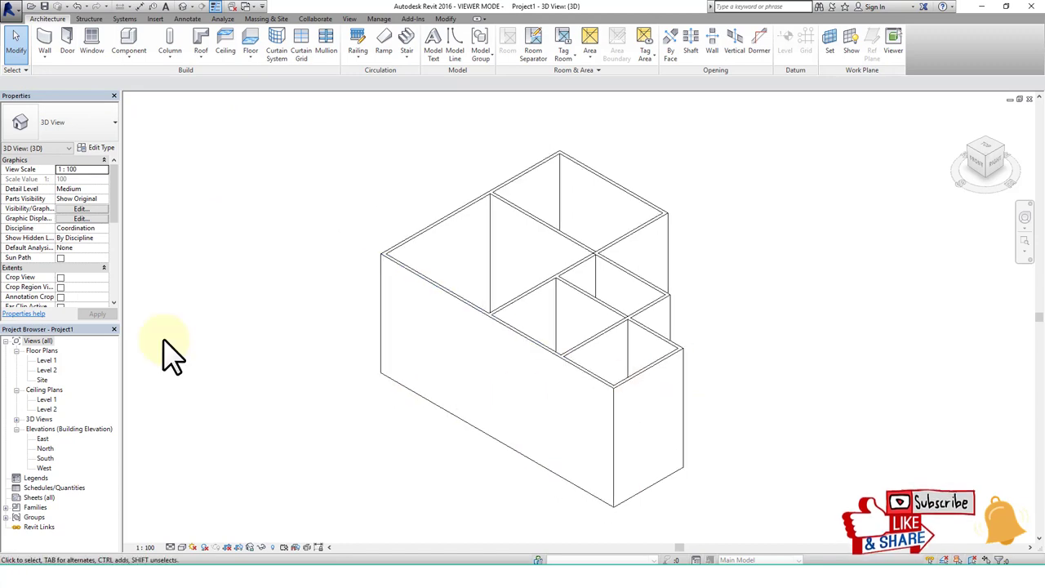
{"action": "double_click", "coordinate": [53, 400]}
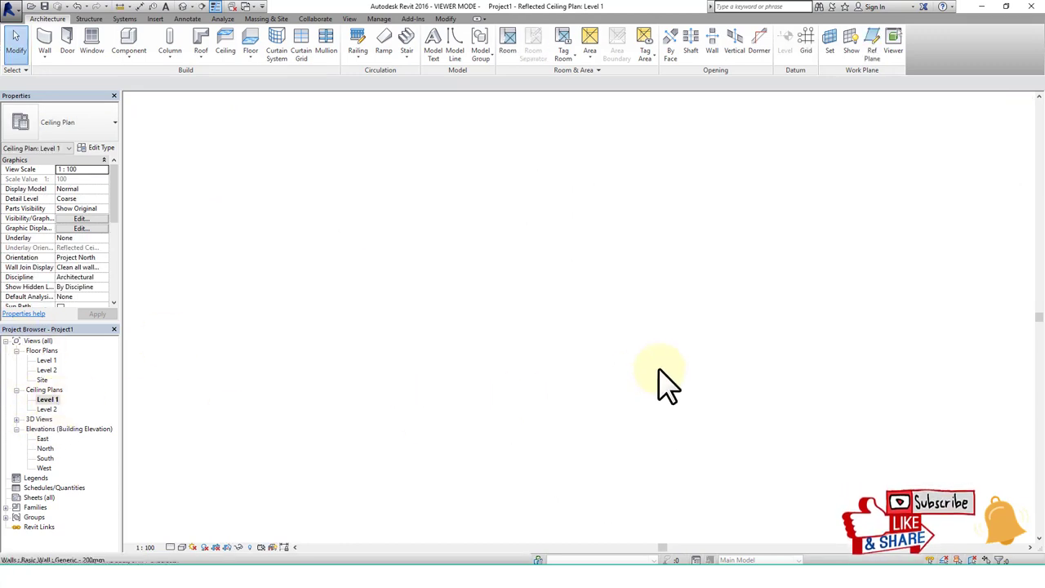
{"action": "double_click", "coordinate": [45, 448]}
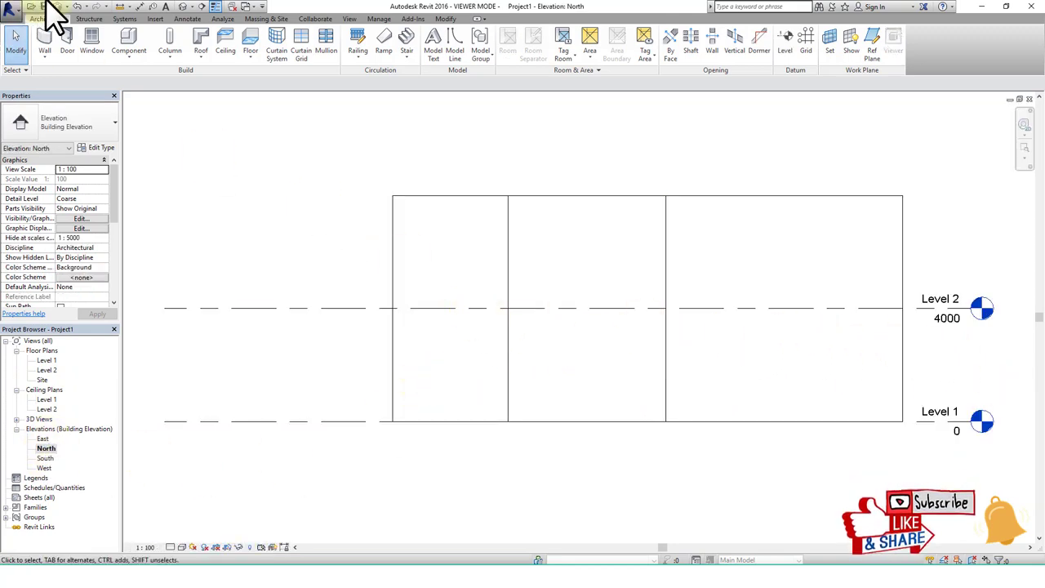
{"action": "left_click", "coordinate": [182, 7]}
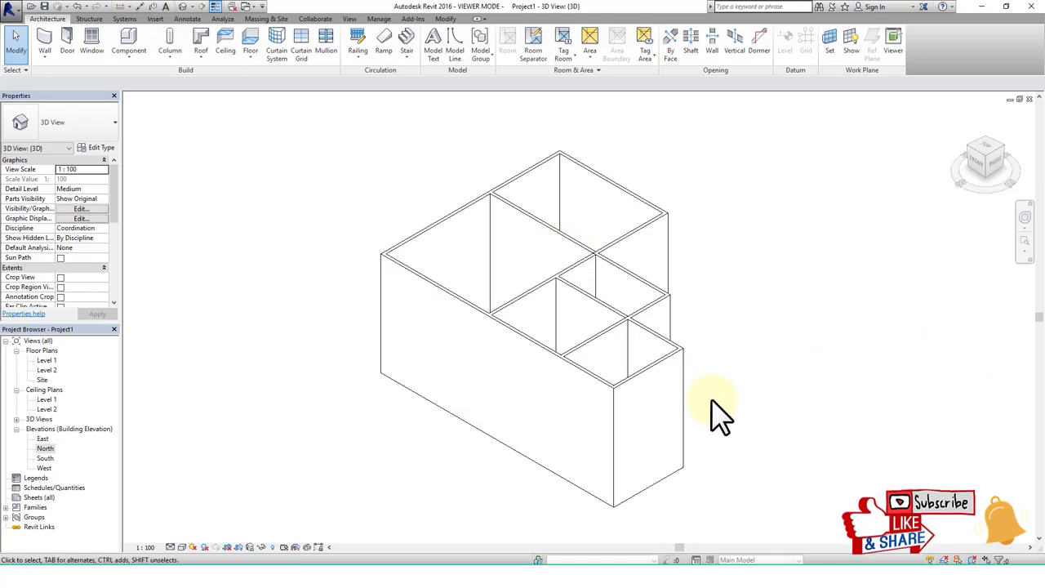
Step: Set all twelve walls' Top Constraint to Up to level and unjoin them
{"action": "left_click_drag", "start_coordinate": [782, 506], "coordinate": [264, 135]}
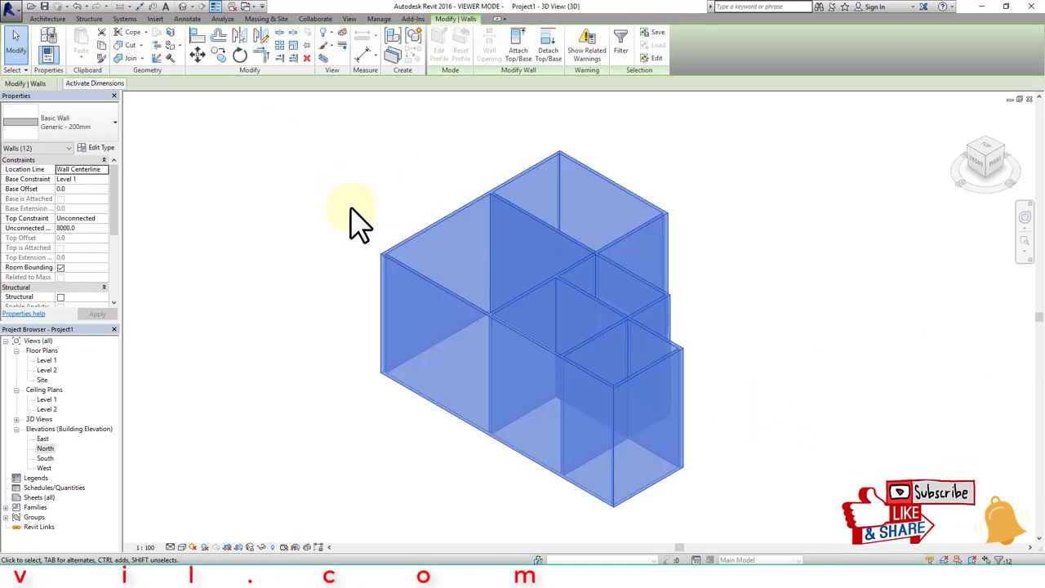
{"action": "left_click", "coordinate": [102, 217]}
{"action": "left_click", "coordinate": [100, 247]}
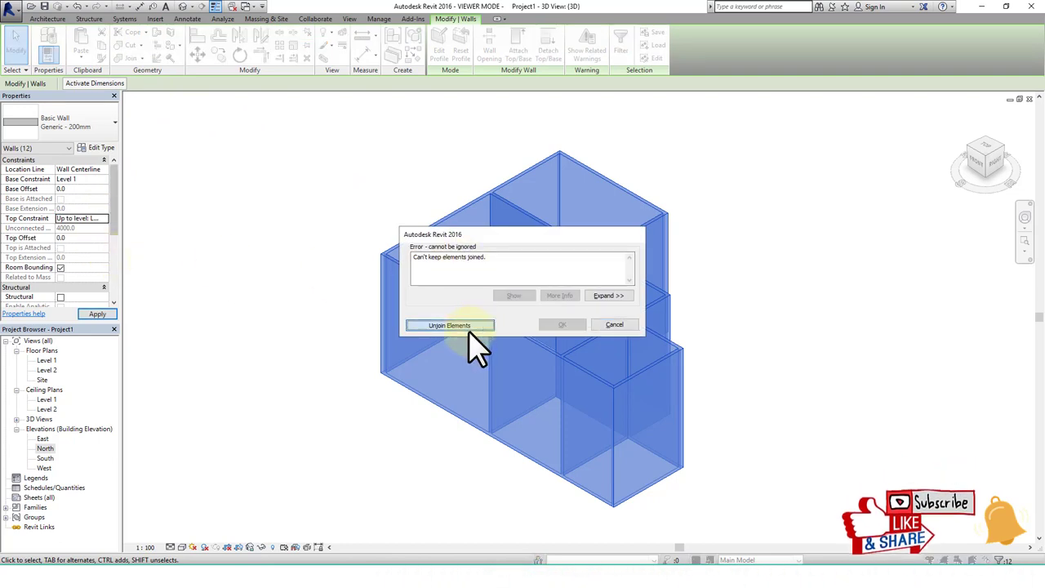
{"action": "left_click", "coordinate": [450, 325]}
{"action": "left_click", "coordinate": [305, 269]}
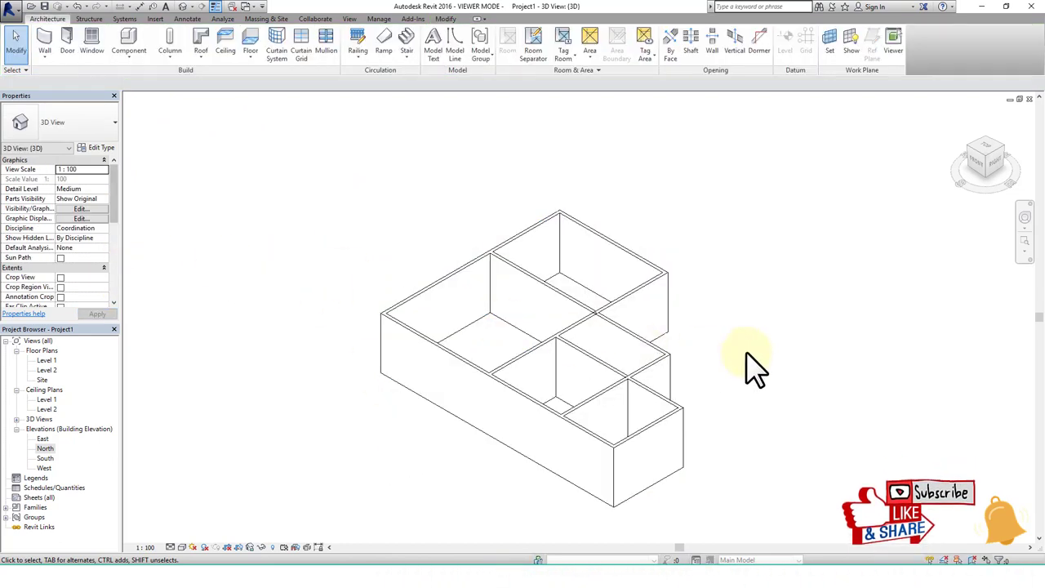
Step: Set the 3D view to Shaded, then open the Level 1 floor plan on the upper-left rooms
{"action": "left_click", "coordinate": [192, 547]}
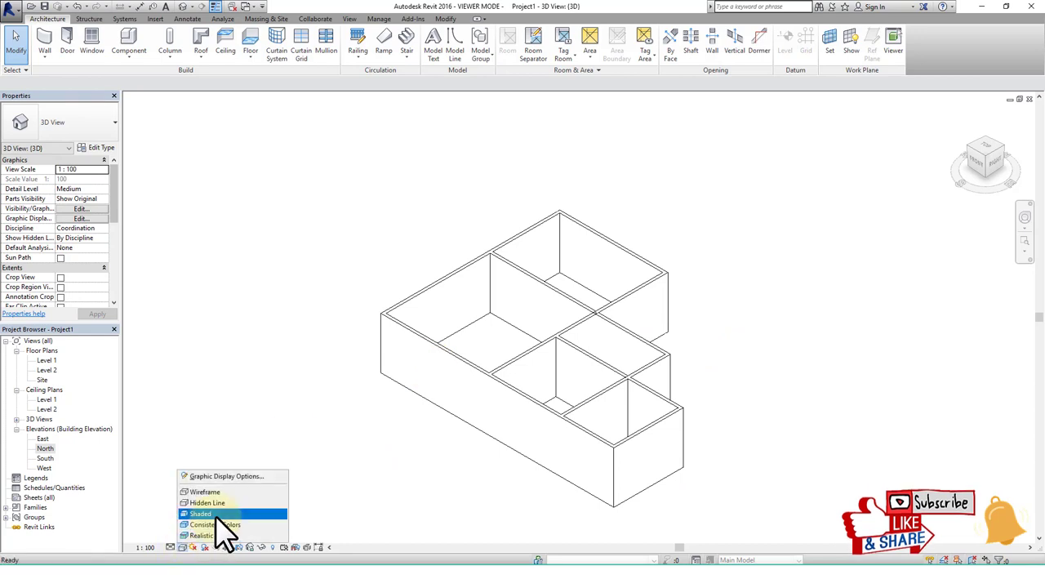
{"action": "left_click", "coordinate": [217, 515]}
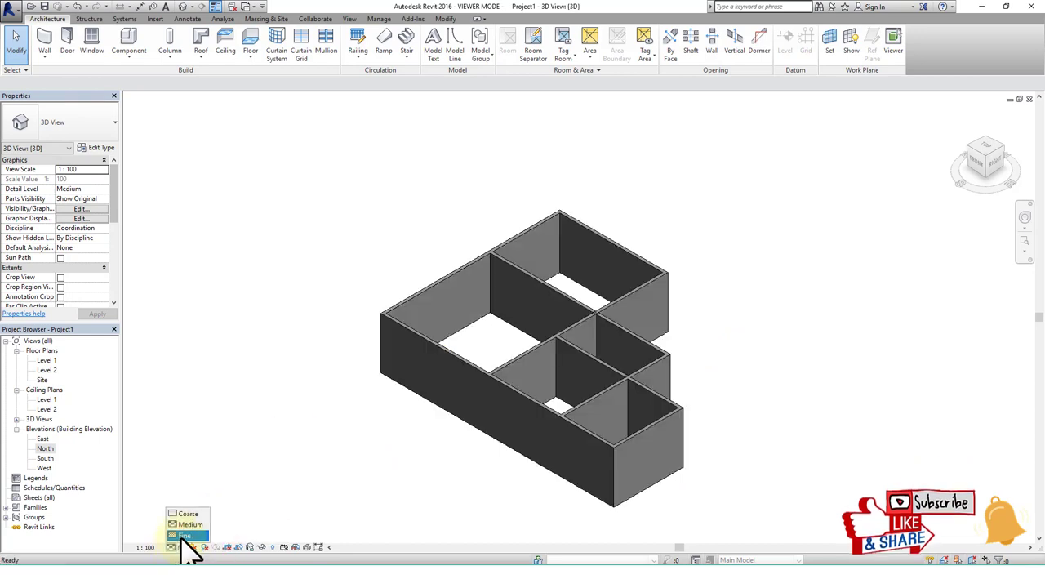
{"action": "left_click", "coordinate": [51, 361]}
{"action": "double_click", "coordinate": [47, 360]}
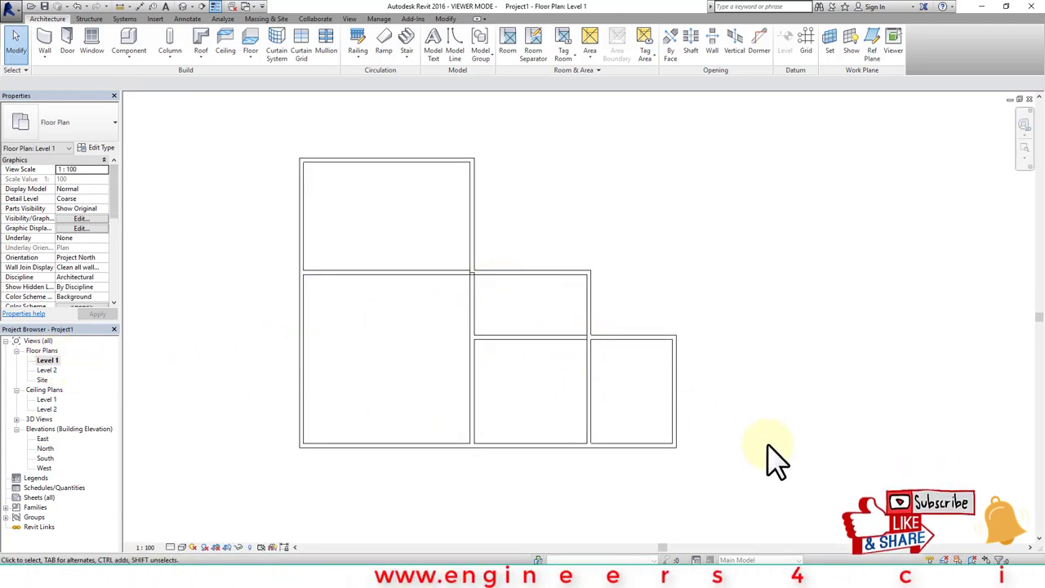
{"action": "scroll", "coordinate": [633, 412], "scroll_direction": "up", "scroll_amount": 1}
{"action": "middle_click_drag", "start_coordinate": [439, 223], "coordinate": [501, 427]}
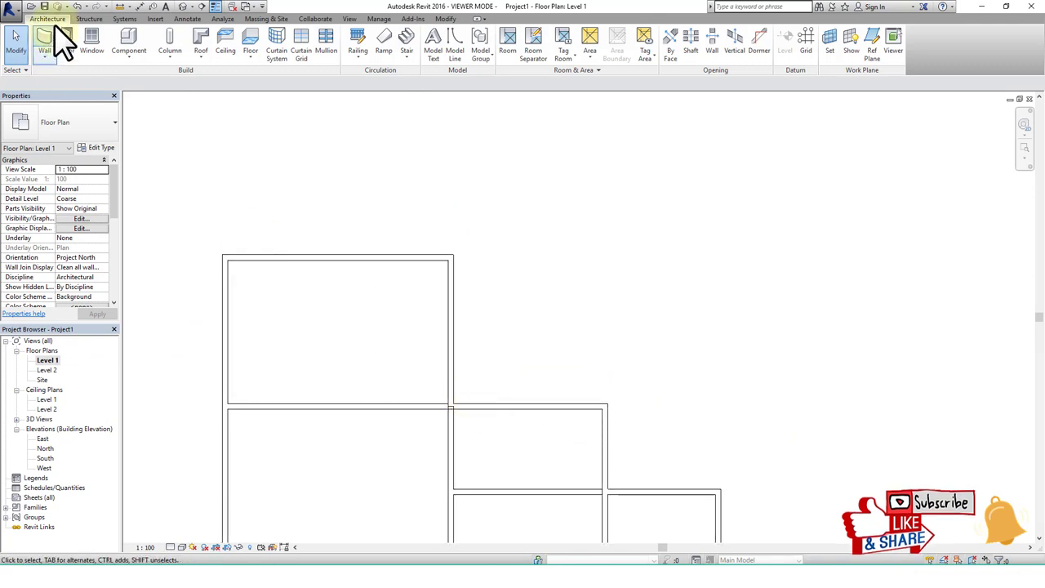
Step: Place an M_Fixed 0406 x 0610mm window in a Level 1 wall, 600 mm from the corner
{"action": "left_click", "coordinate": [92, 43]}
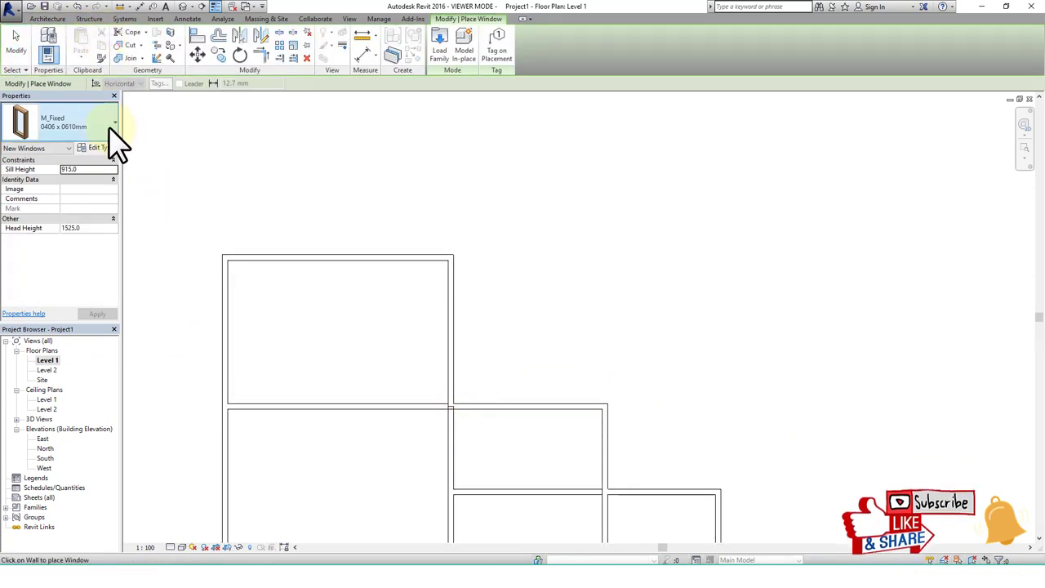
{"action": "left_click", "coordinate": [109, 128]}
{"action": "left_click", "coordinate": [110, 128]}
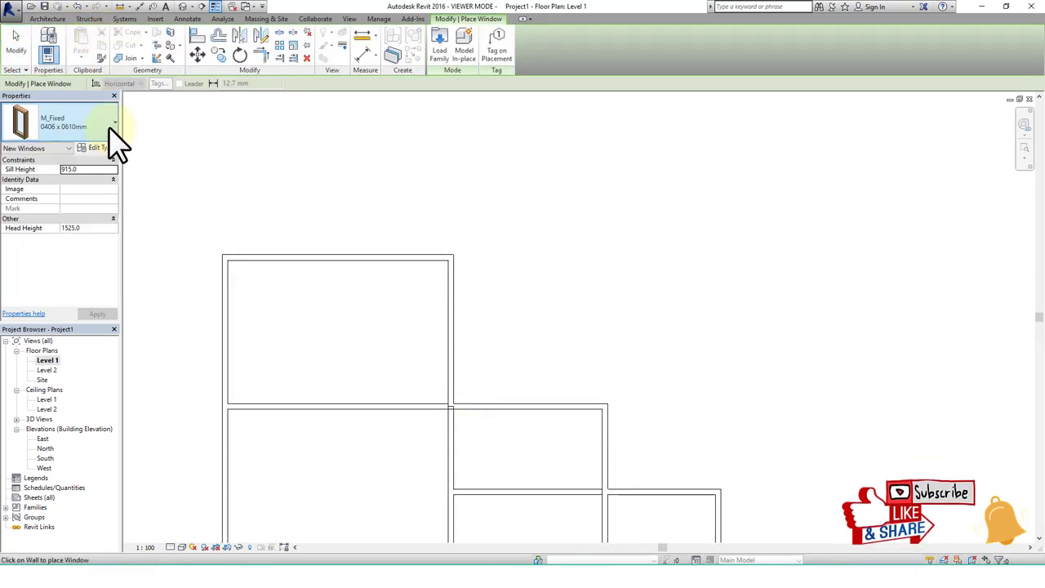
{"action": "left_click", "coordinate": [115, 140]}
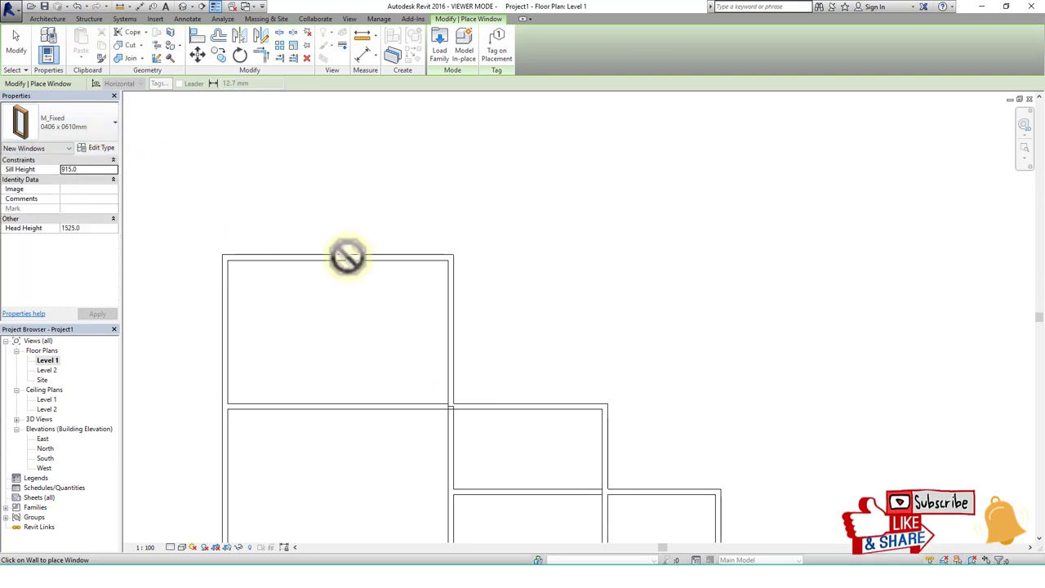
{"action": "scroll", "coordinate": [502, 411], "scroll_direction": "up", "scroll_amount": 3}
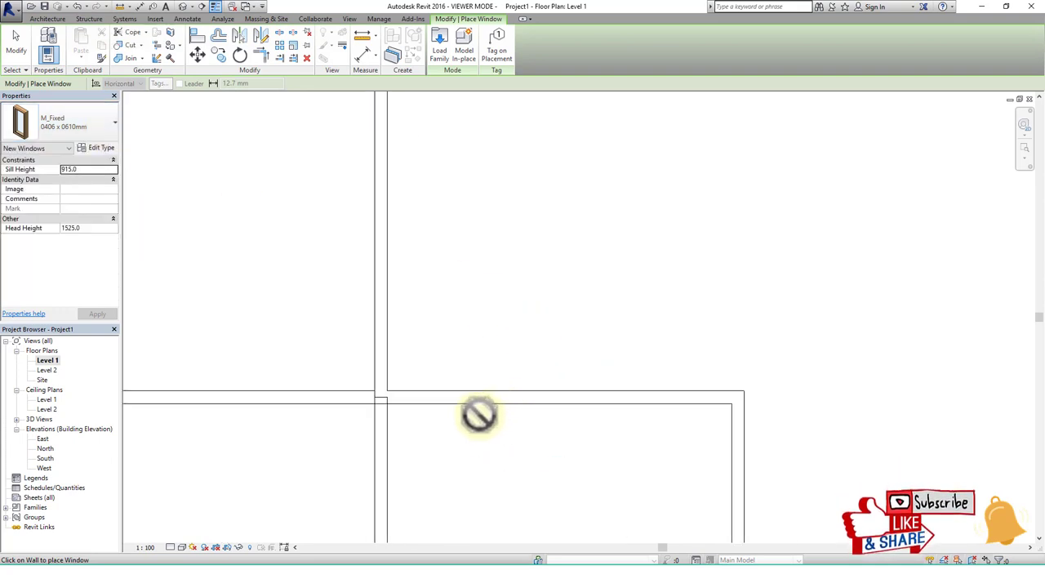
{"action": "left_click", "coordinate": [436, 397]}
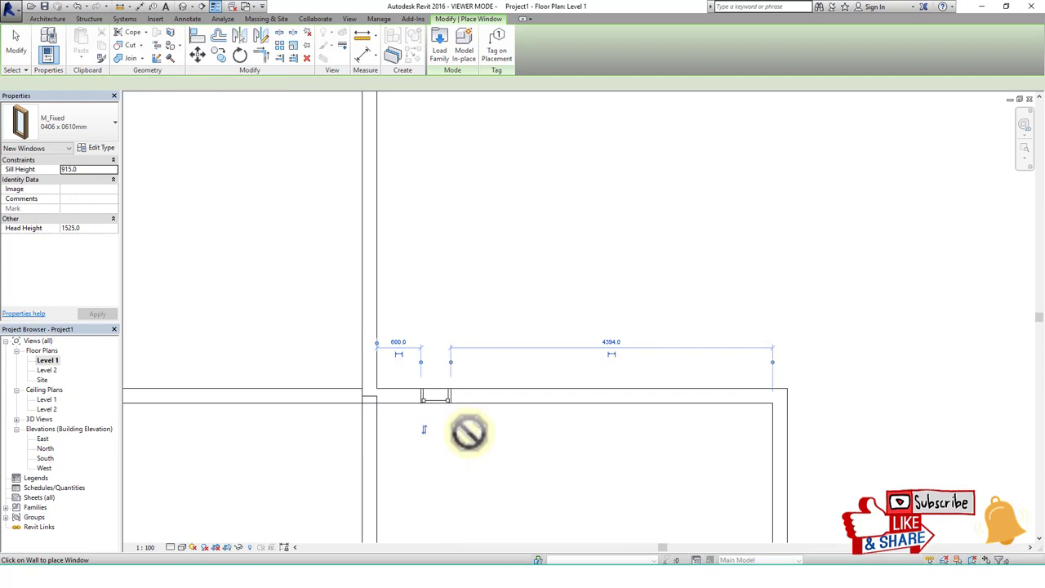
{"action": "scroll", "coordinate": [460, 431], "scroll_direction": "up", "scroll_amount": 2}
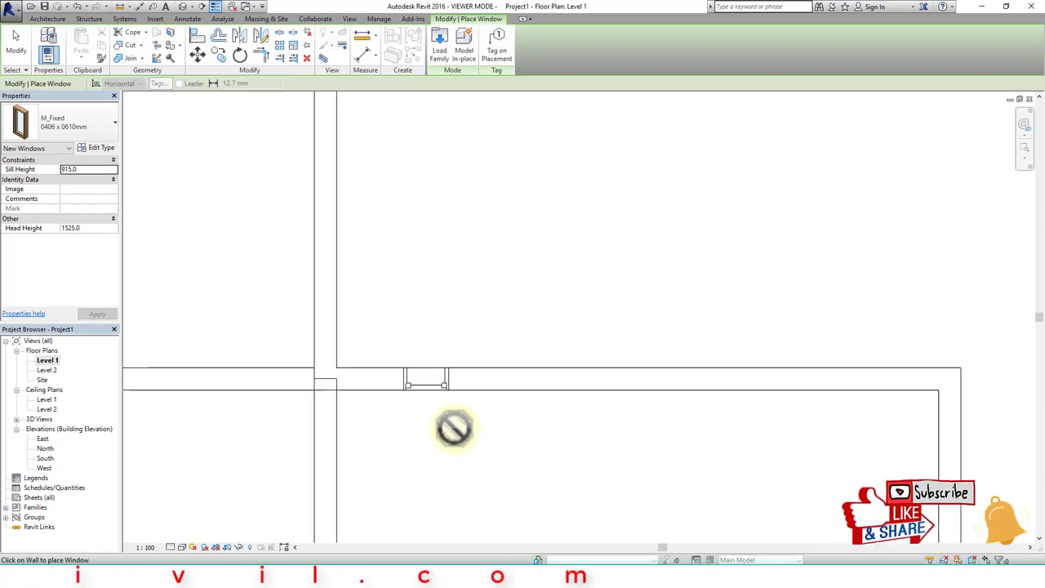
{"action": "key", "text": "Escape"}
{"action": "key", "text": "Escape"}
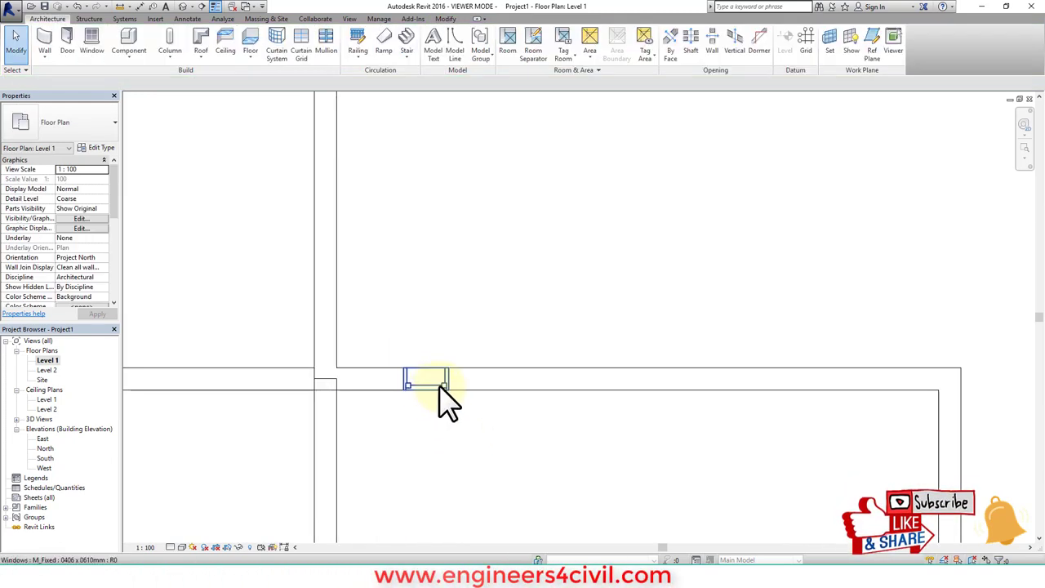
{"action": "left_click", "coordinate": [438, 380]}
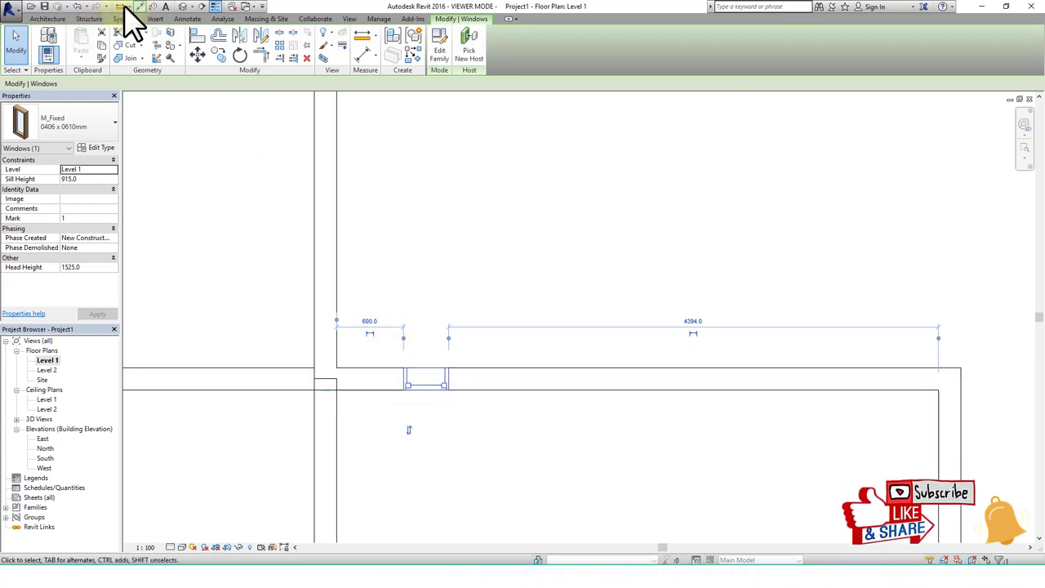
{"action": "left_click", "coordinate": [182, 8]}
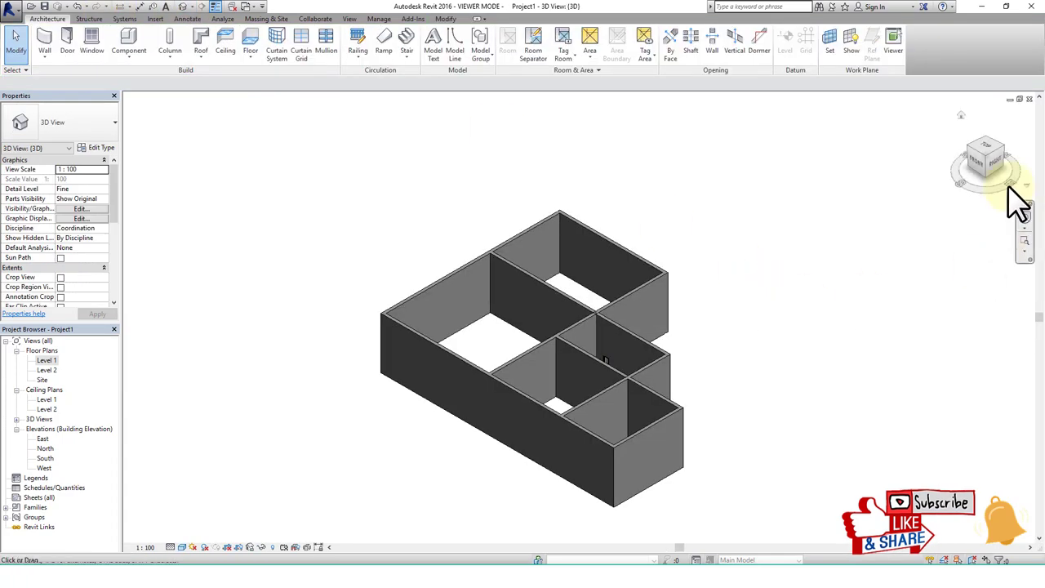
{"action": "middle_click_drag", "start_coordinate": [1016, 200], "coordinate": [593, 385], "text": "shift"}
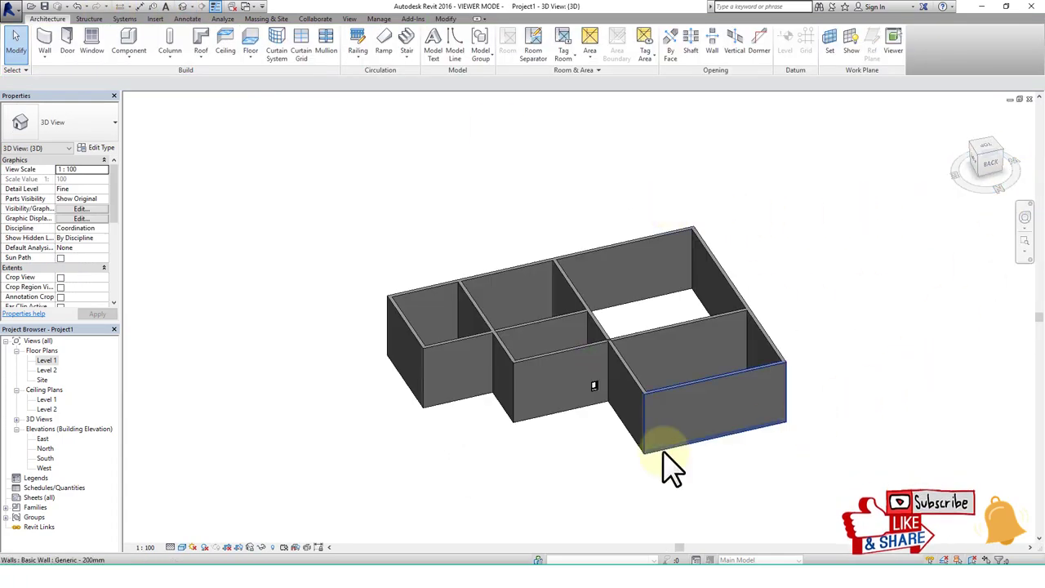
{"action": "scroll", "coordinate": [620, 420], "scroll_direction": "up", "scroll_amount": 2}
{"action": "scroll", "coordinate": [602, 383], "scroll_direction": "up", "scroll_amount": 3}
{"action": "scroll", "coordinate": [583, 351], "scroll_direction": "up", "scroll_amount": 2}
{"action": "scroll", "coordinate": [564, 383], "scroll_direction": "up", "scroll_amount": 2}
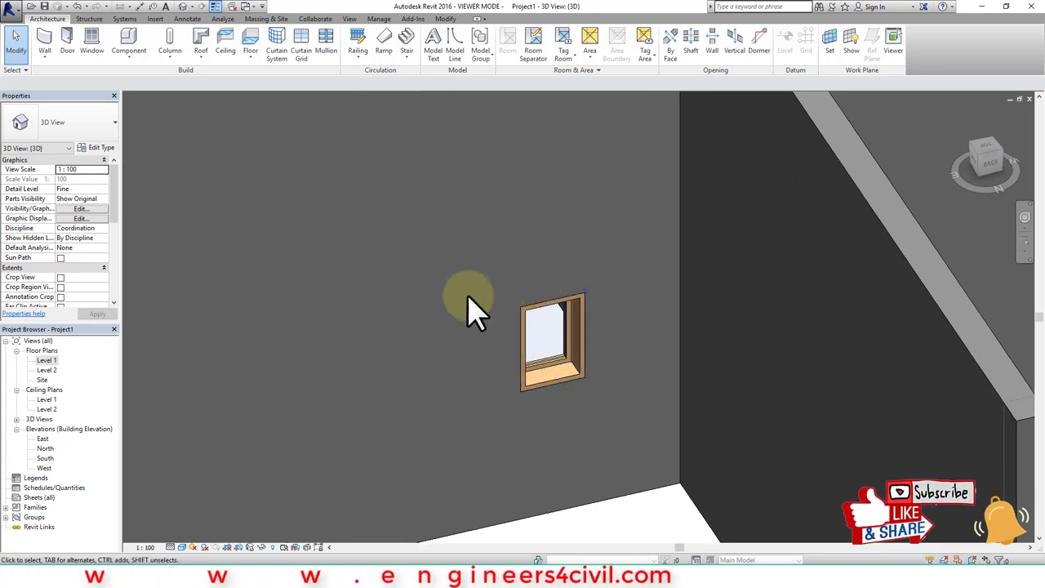
{"action": "left_click", "coordinate": [574, 344]}
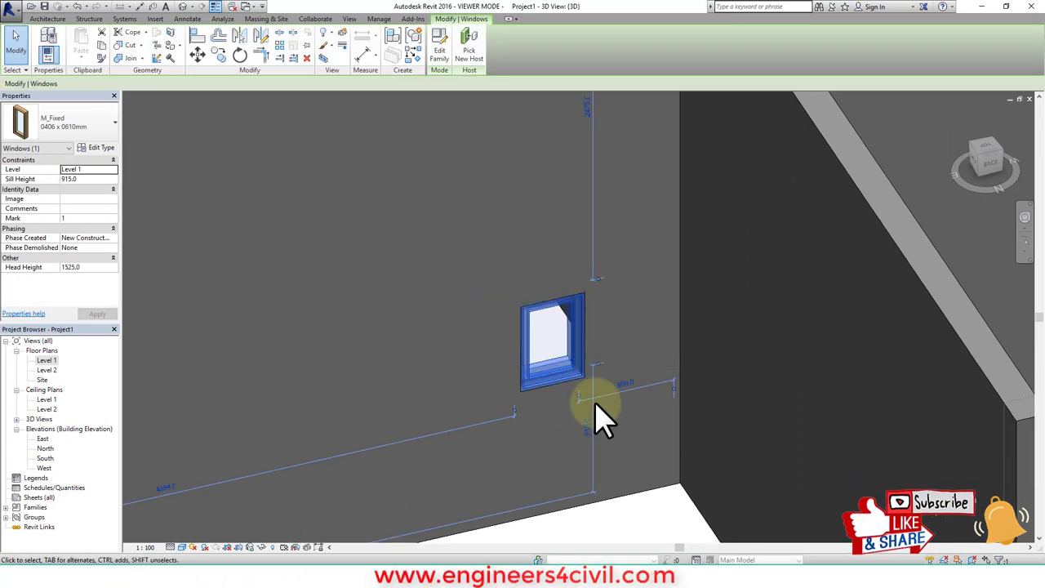
{"action": "key", "text": "Escape"}
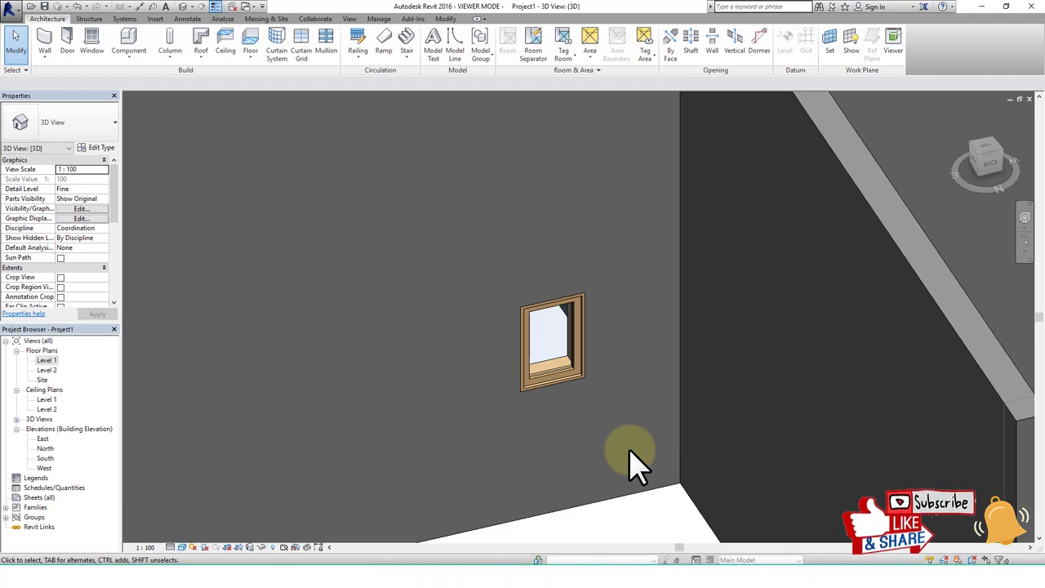
{"action": "left_click", "coordinate": [579, 361]}
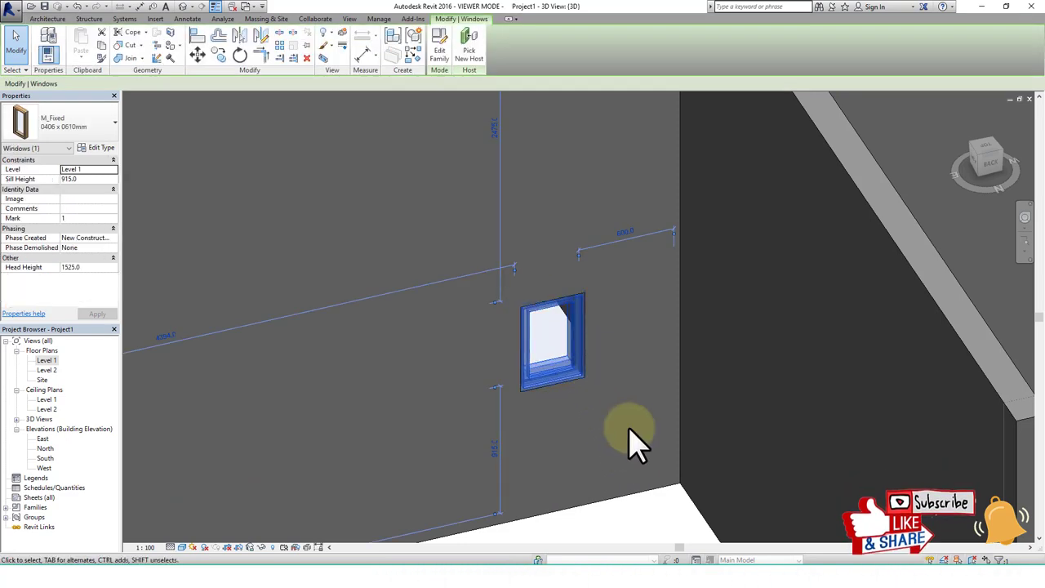
{"action": "key", "text": "Escape"}
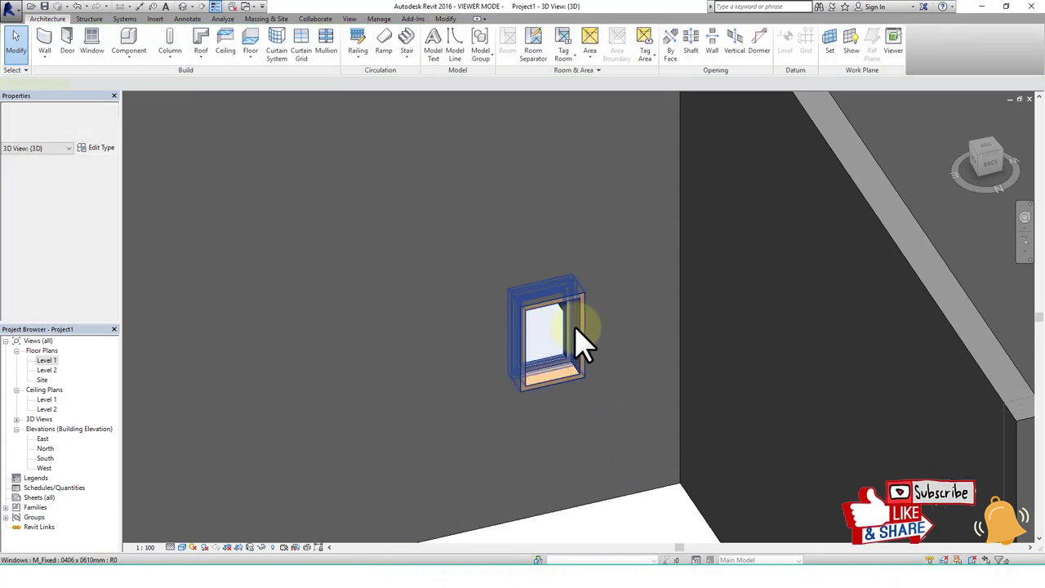
{"action": "left_click", "coordinate": [576, 338]}
{"action": "scroll", "coordinate": [610, 389], "scroll_direction": "down", "scroll_amount": 2}
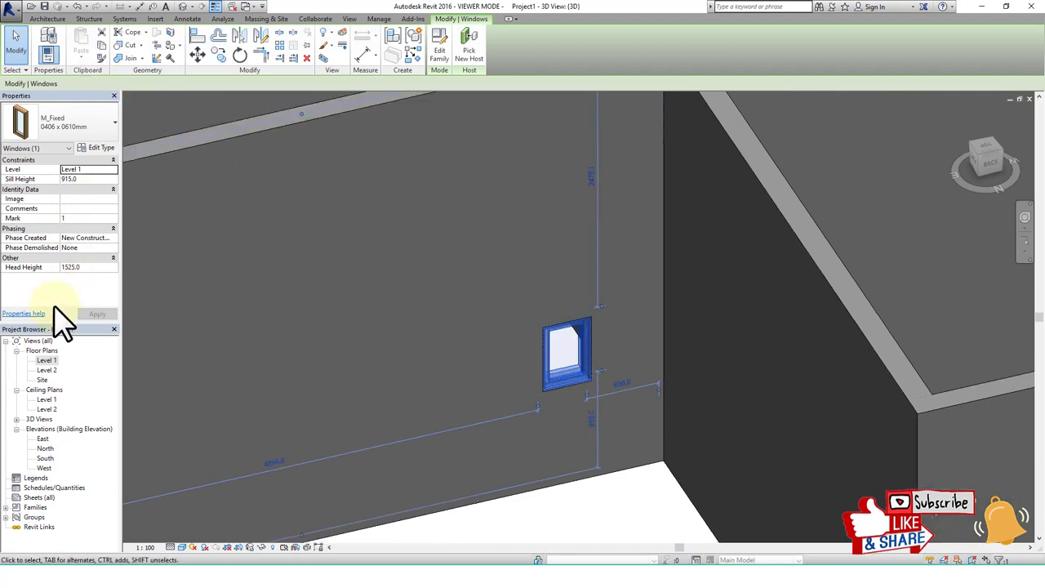
{"action": "double_click", "coordinate": [46, 360]}
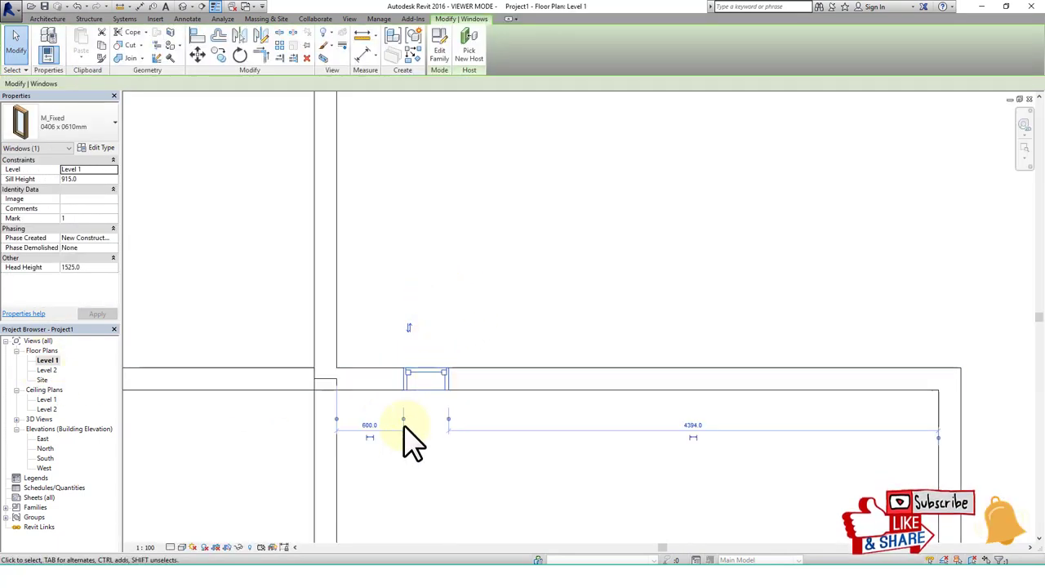
Step: Flip the first window and change it to M_Fixed 0915 x 1830mm
{"action": "left_click", "coordinate": [409, 327]}
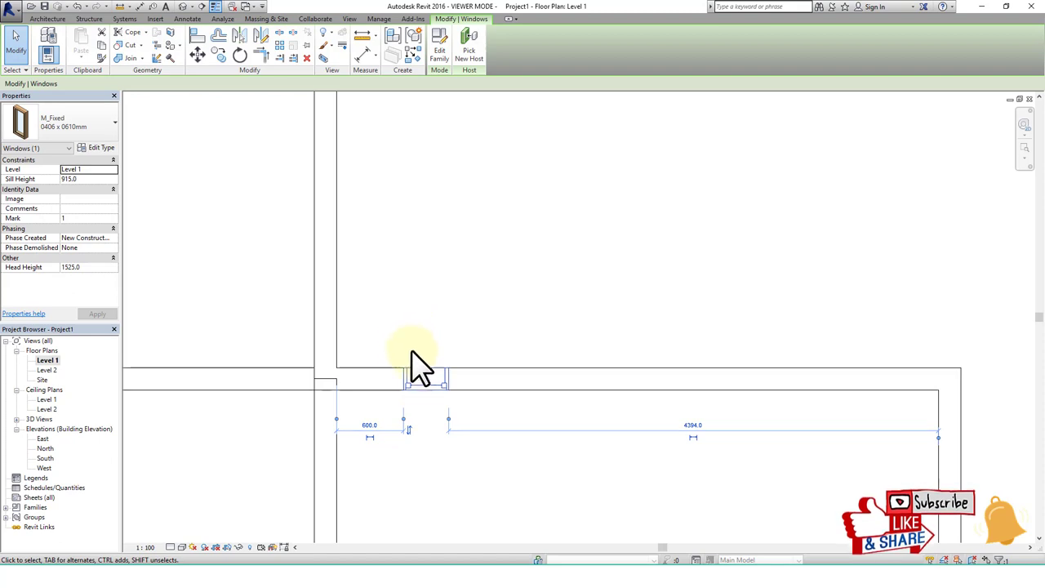
{"action": "middle_click_drag", "start_coordinate": [466, 269], "coordinate": [450, 230]}
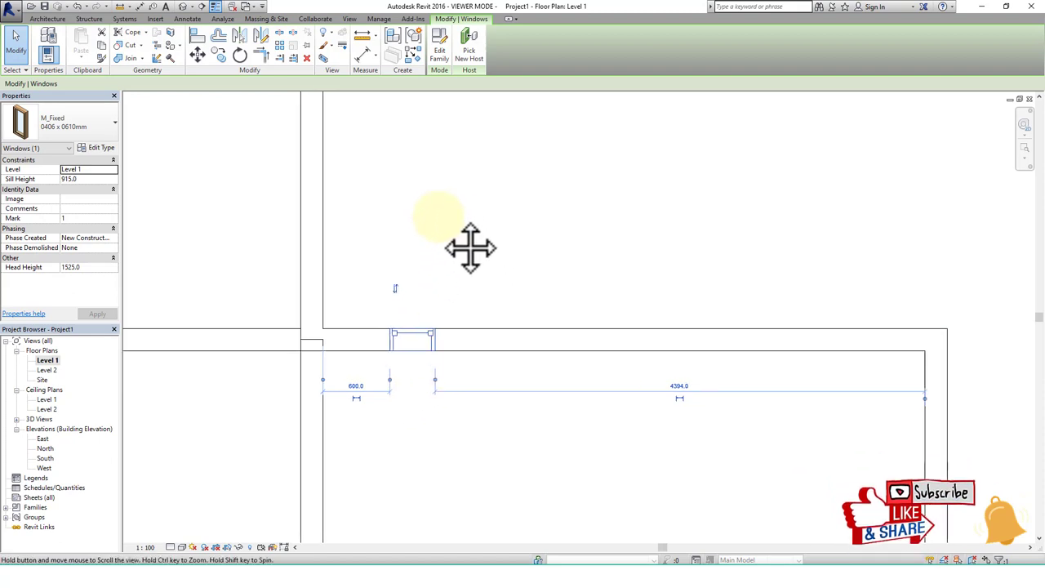
{"action": "left_click", "coordinate": [113, 124]}
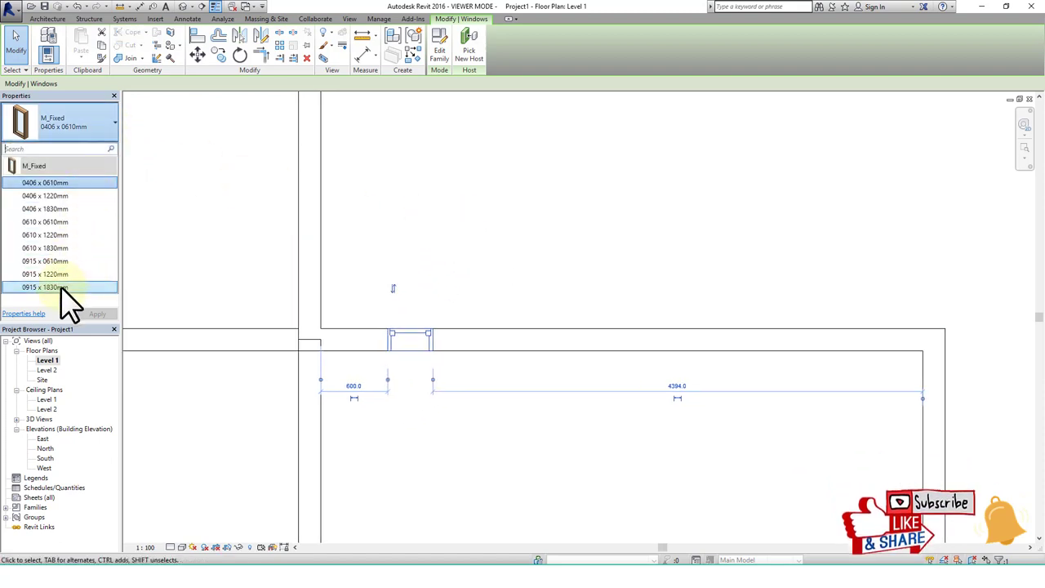
{"action": "left_click", "coordinate": [61, 287]}
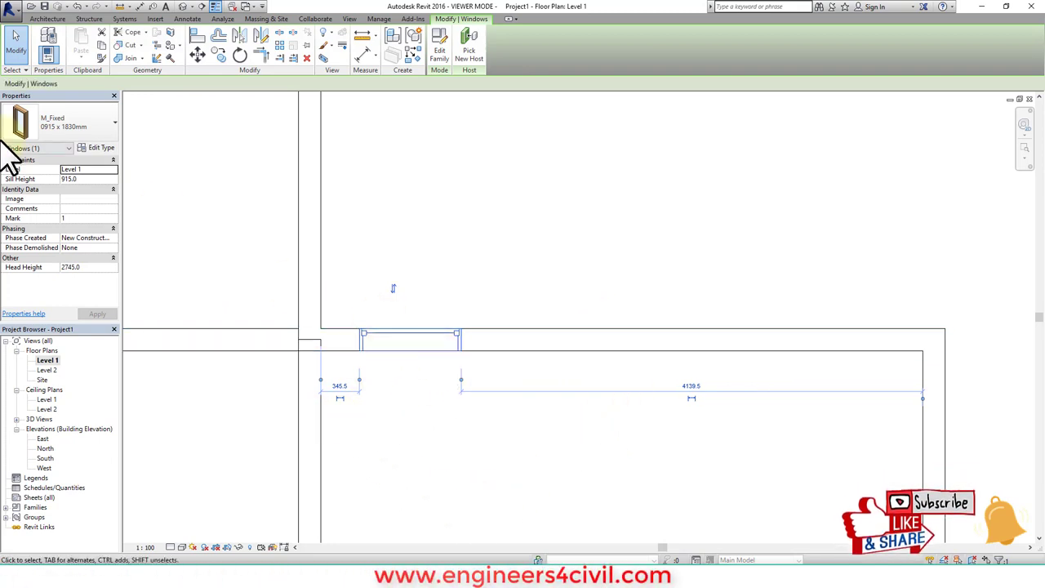
{"action": "left_click", "coordinate": [455, 231]}
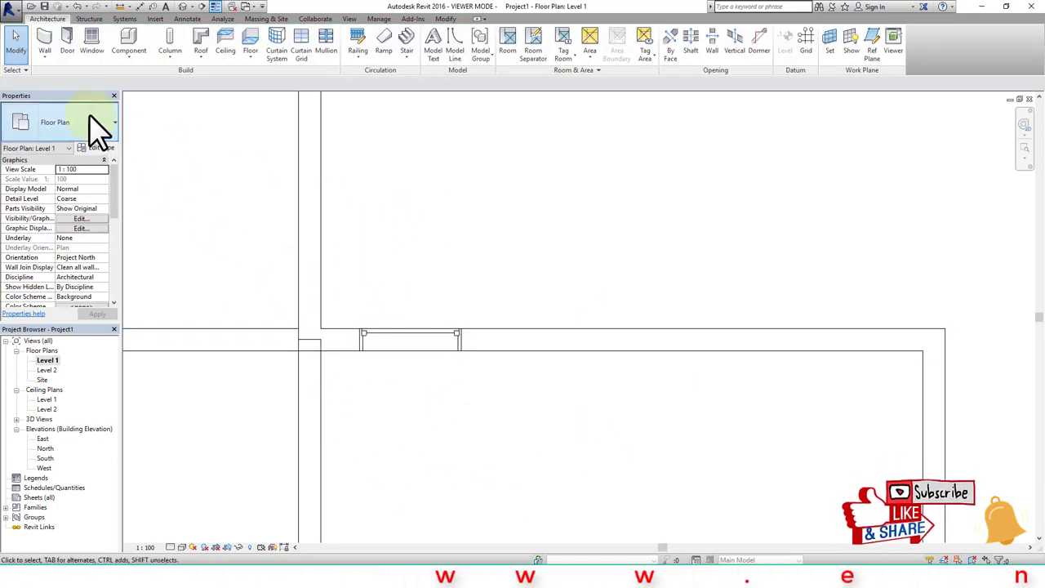
Step: Place an M_Fixed 0406 x 0610mm window in the same wall, 600 mm from the first
{"action": "left_click", "coordinate": [90, 41]}
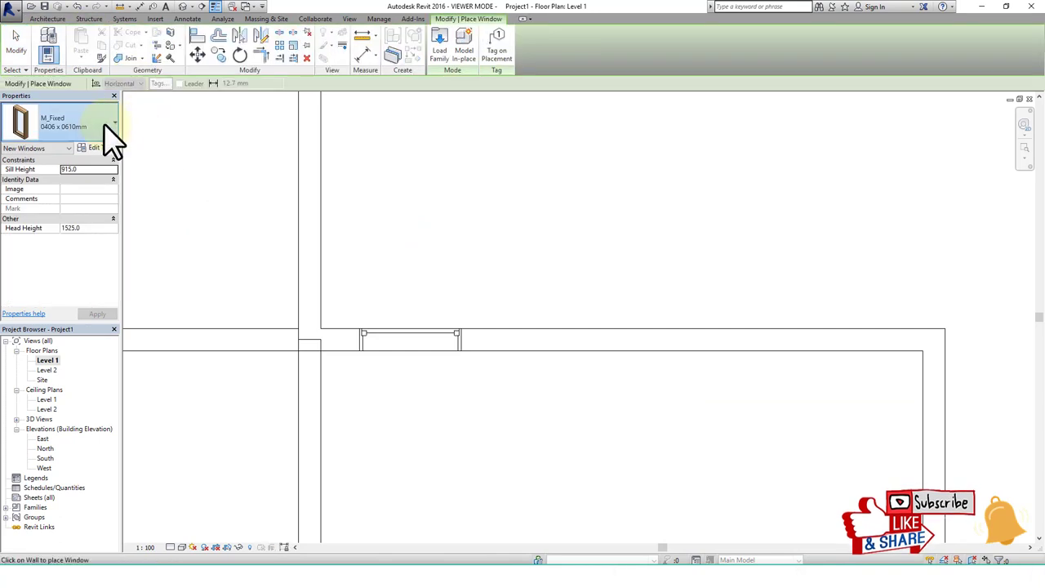
{"action": "left_click", "coordinate": [104, 123]}
{"action": "left_click", "coordinate": [65, 180]}
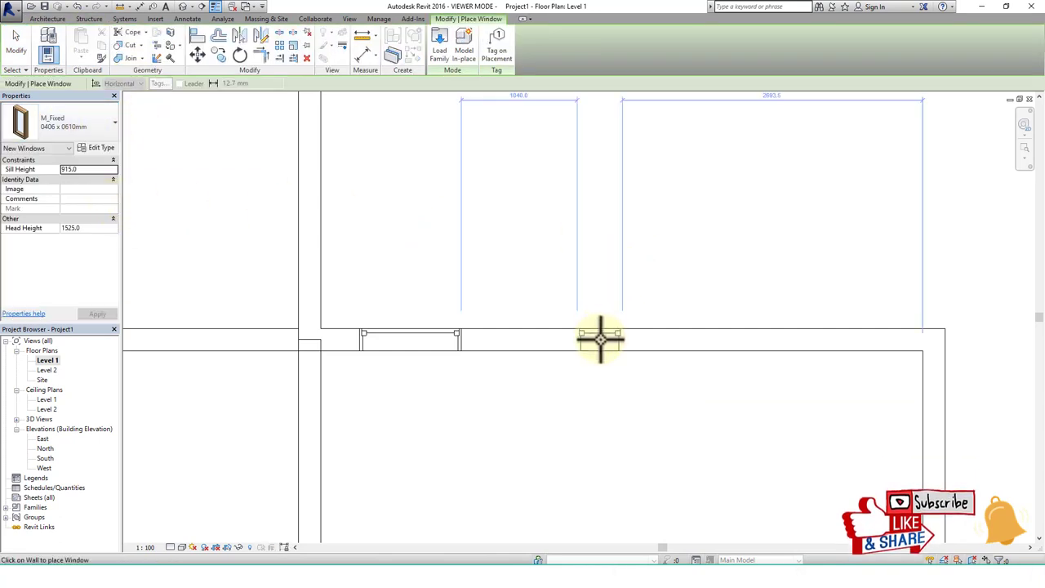
{"action": "left_click", "coordinate": [527, 339]}
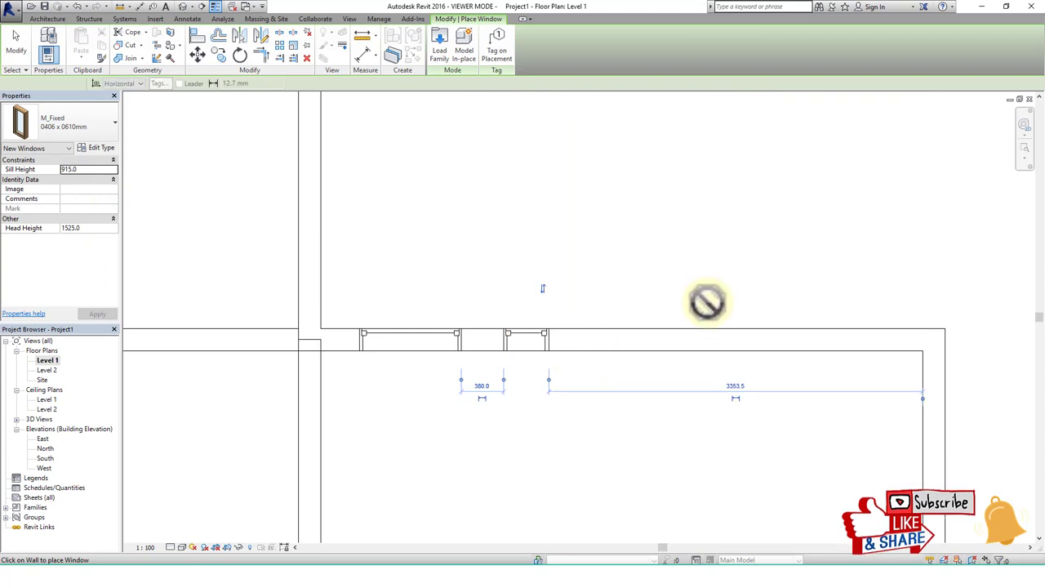
{"action": "scroll", "coordinate": [706, 301], "scroll_direction": "down", "scroll_amount": 2}
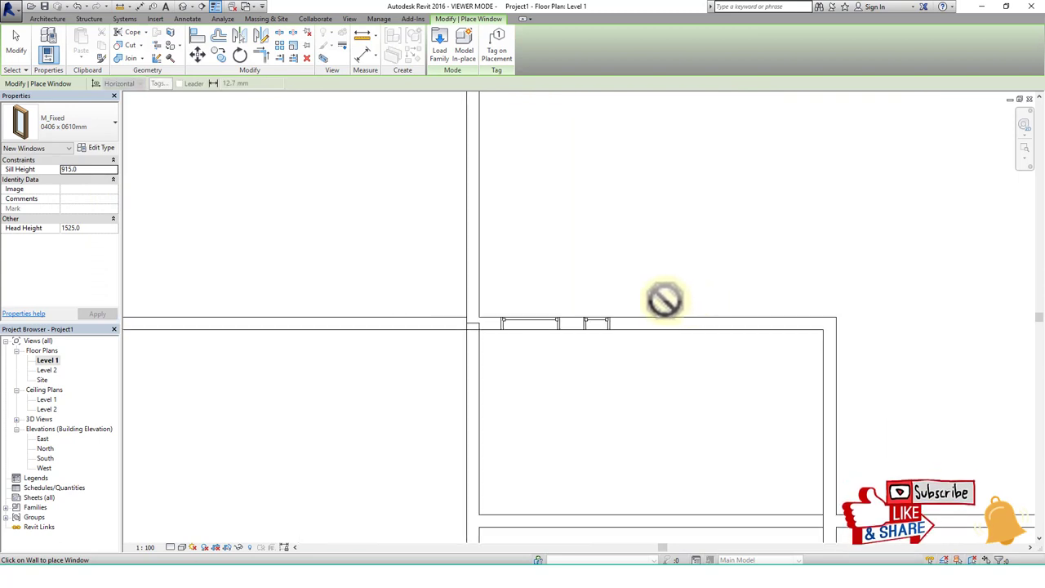
{"action": "left_click", "coordinate": [590, 329]}
{"action": "key", "text": "Escape"}
{"action": "left_click", "coordinate": [602, 334]}
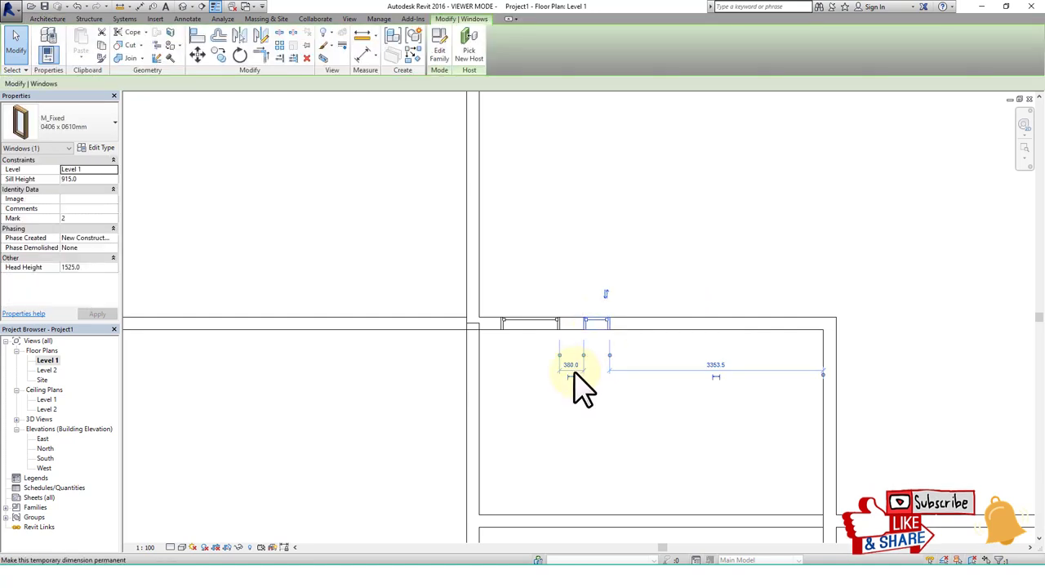
{"action": "left_click_drag", "start_coordinate": [602, 321], "coordinate": [662, 327]}
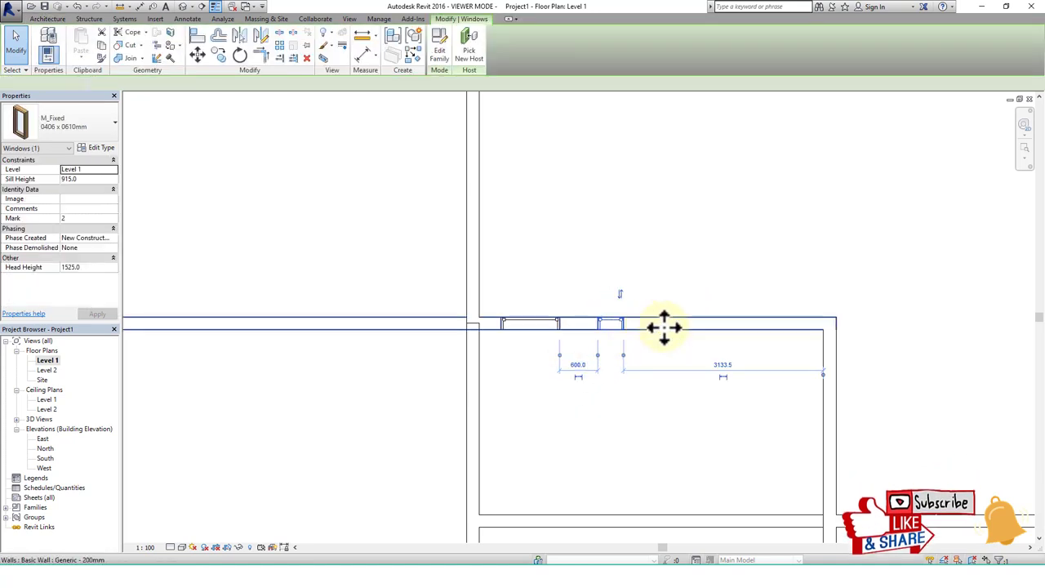
{"action": "left_click", "coordinate": [672, 326]}
{"action": "left_click", "coordinate": [618, 400]}
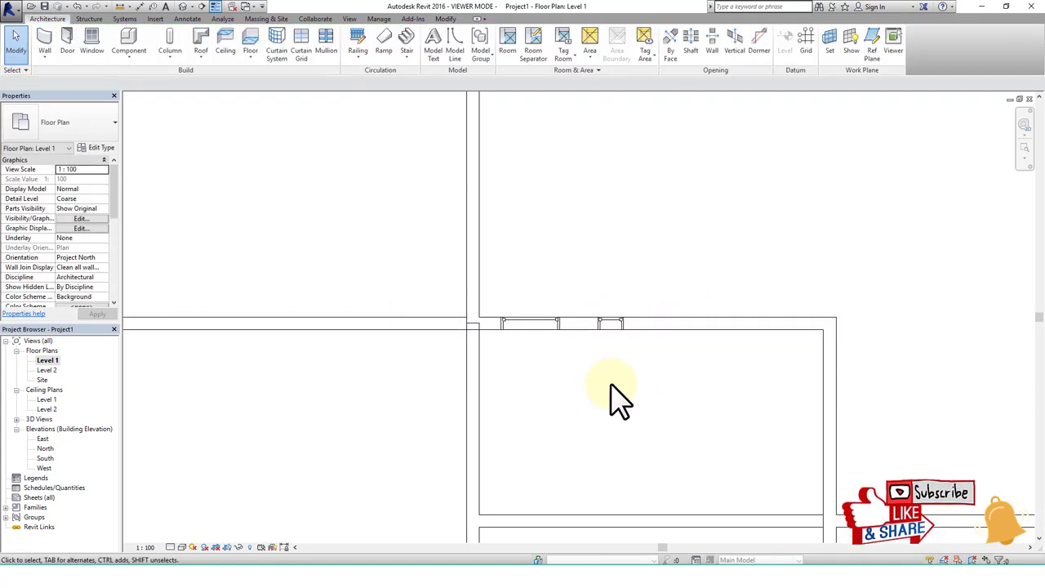
Step: Switch to the 3D view and frame the rooms
{"action": "left_click", "coordinate": [184, 8]}
{"action": "scroll", "coordinate": [495, 438], "scroll_direction": "down", "scroll_amount": 2}
{"action": "scroll", "coordinate": [489, 445], "scroll_direction": "down", "scroll_amount": 2}
{"action": "scroll", "coordinate": [489, 449], "scroll_direction": "down", "scroll_amount": 2}
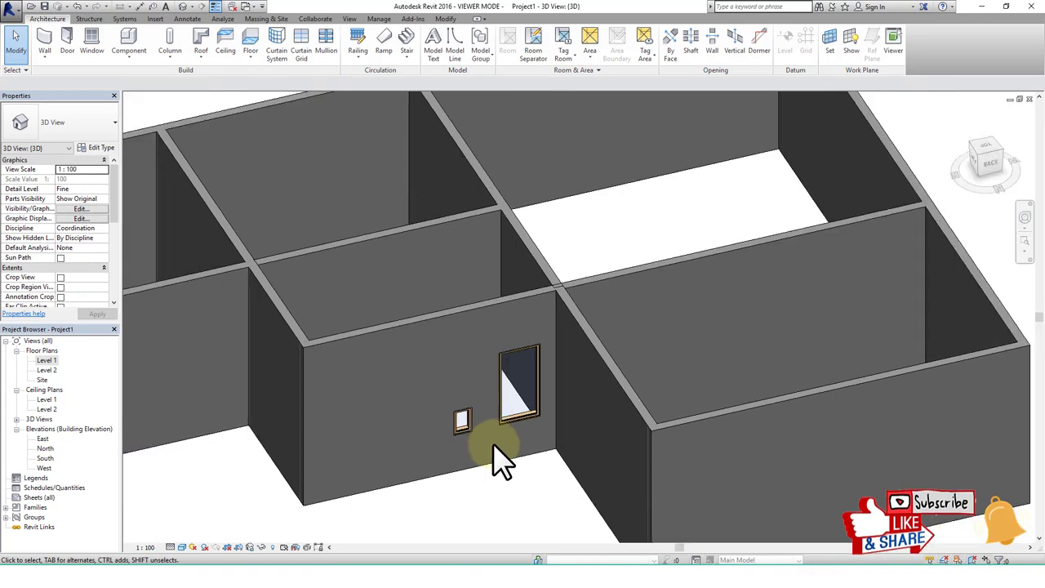
{"action": "scroll", "coordinate": [500, 462], "scroll_direction": "up", "scroll_amount": 1}
{"action": "scroll", "coordinate": [536, 436], "scroll_direction": "down", "scroll_amount": 2}
{"action": "scroll", "coordinate": [536, 436], "scroll_direction": "up", "scroll_amount": 1}
{"action": "middle_click_drag", "start_coordinate": [514, 443], "coordinate": [465, 414]}
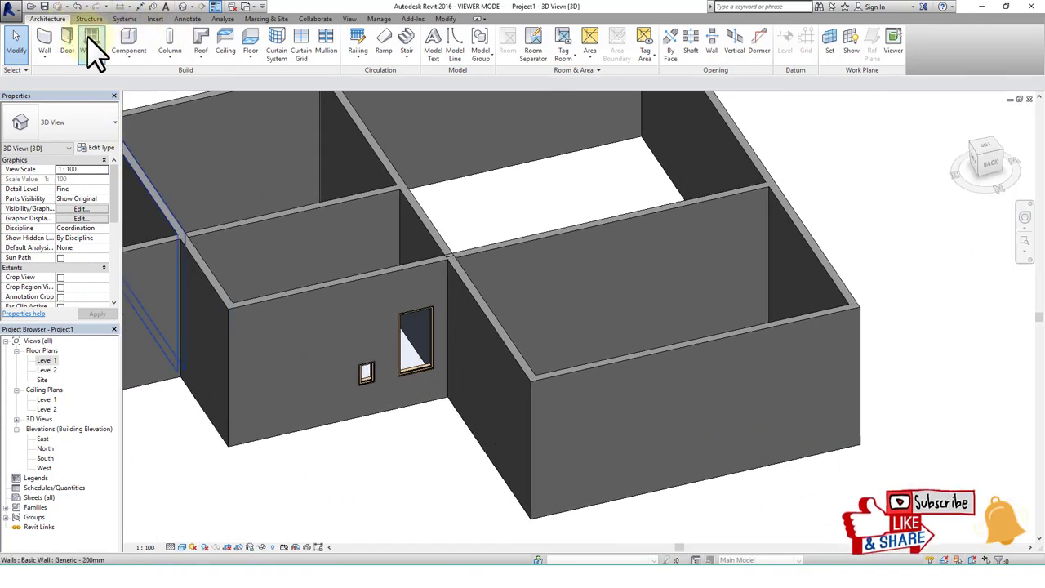
Step: Load all families from the Windows library folder, overwriting the existing M_Fixed family
{"action": "left_click", "coordinate": [95, 54]}
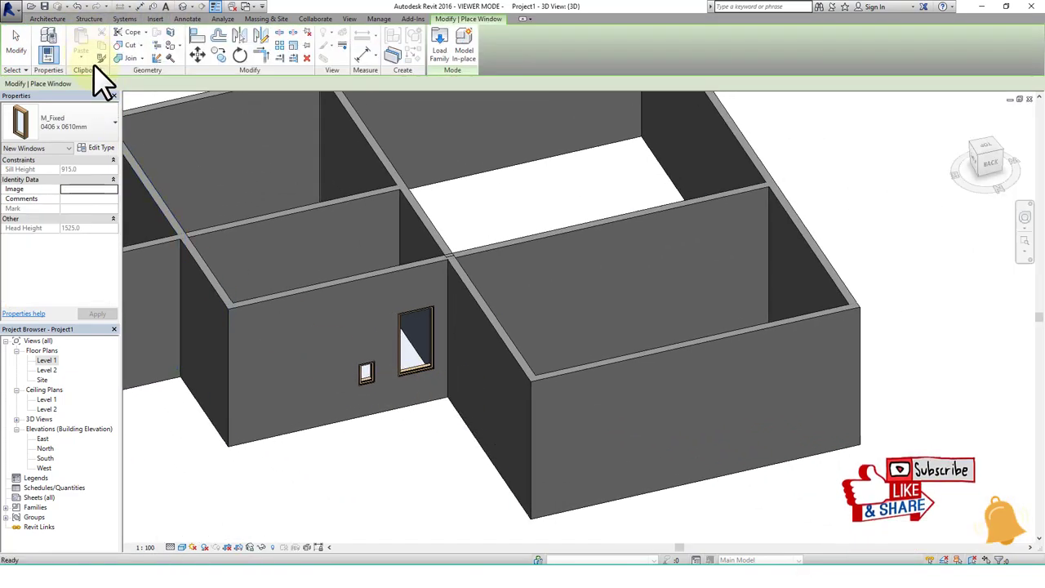
{"action": "left_click", "coordinate": [439, 43]}
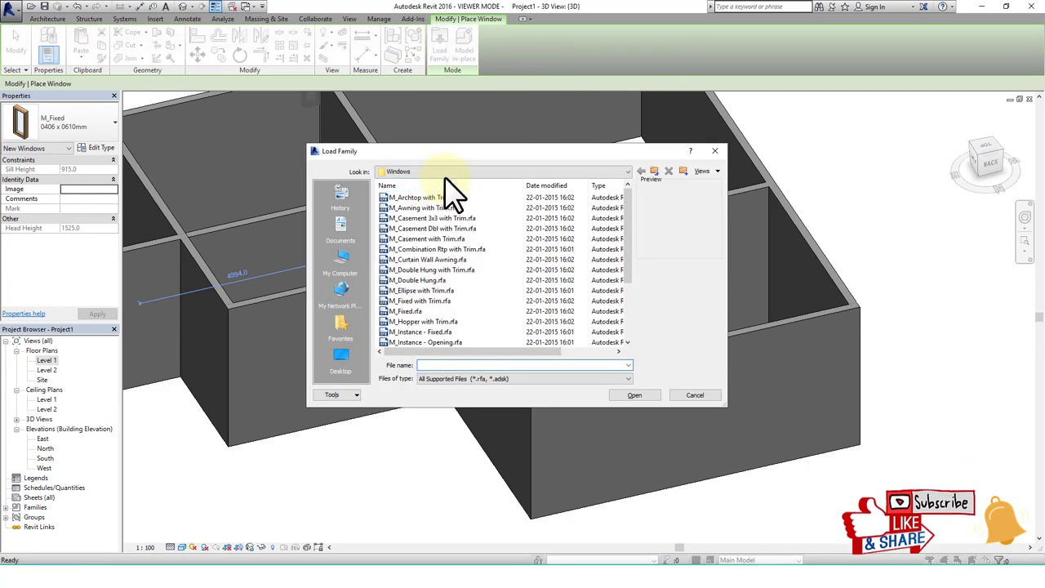
{"action": "left_click", "coordinate": [441, 197]}
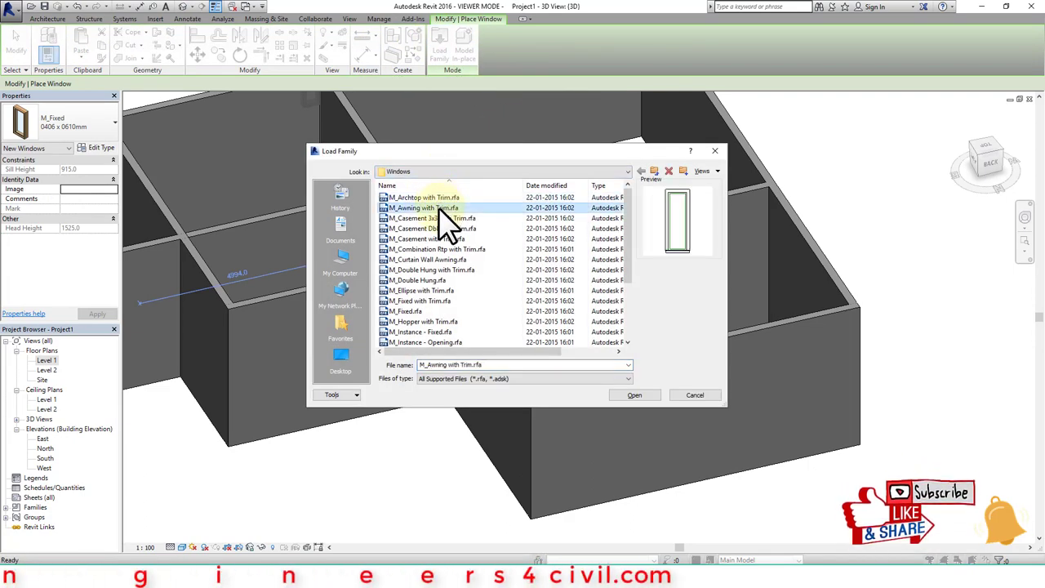
{"action": "key", "text": "ctrl+a"}
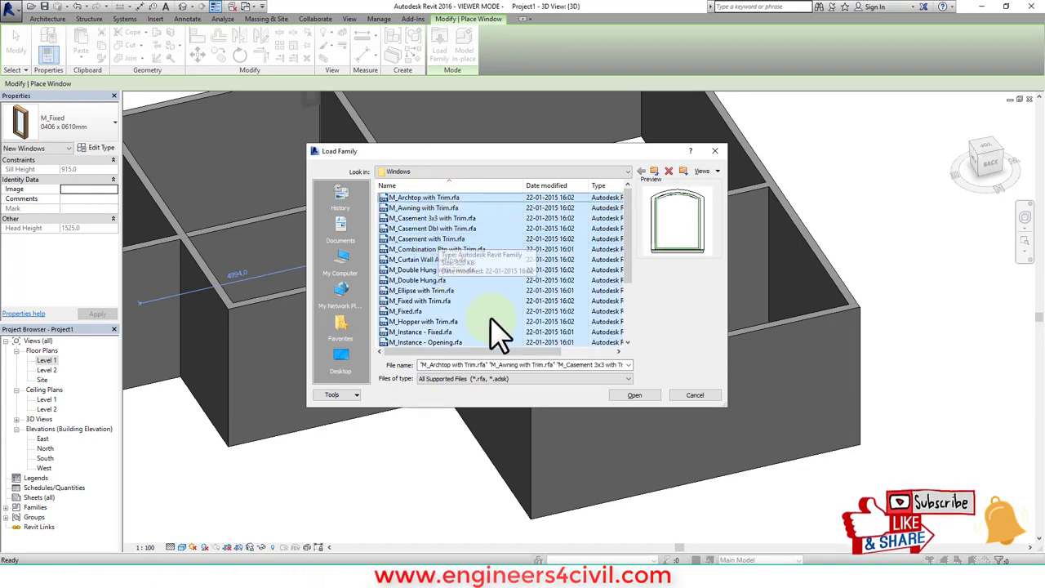
{"action": "left_click", "coordinate": [634, 394]}
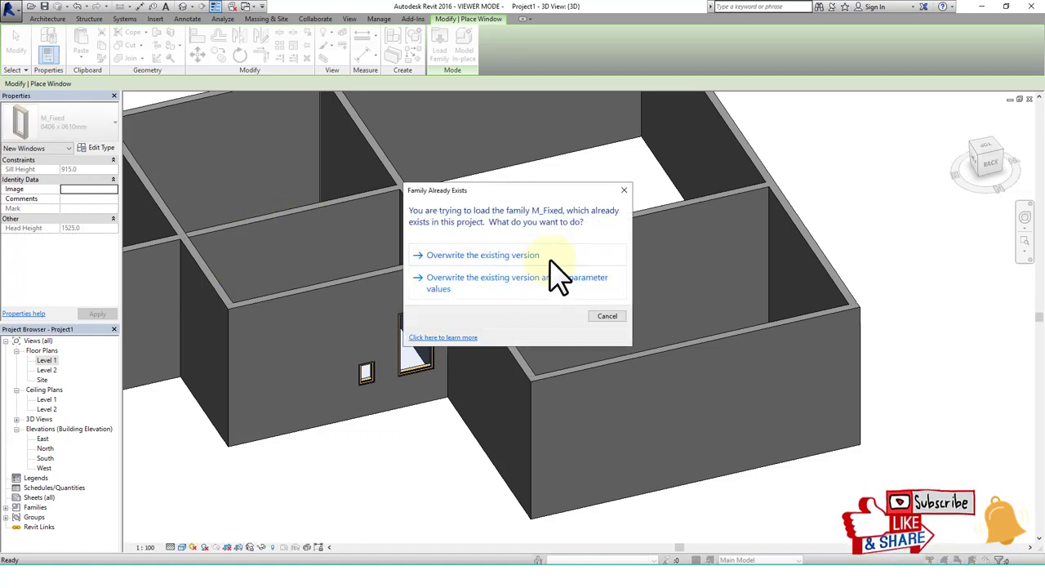
{"action": "left_click", "coordinate": [550, 258]}
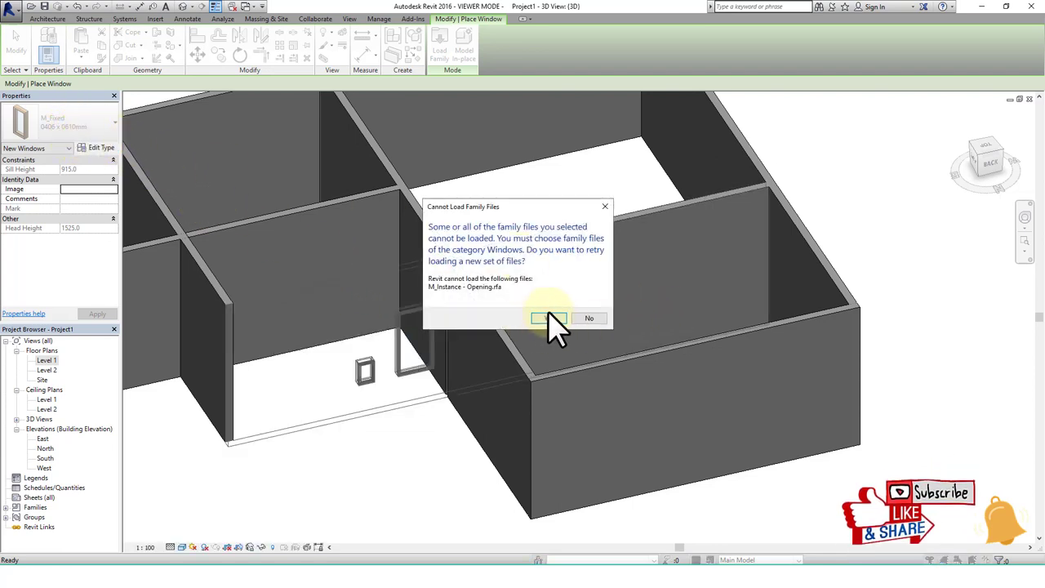
Step: Load the M_Archtop with Trim family and return to the Level 1 floor plan
{"action": "left_click", "coordinate": [548, 319]}
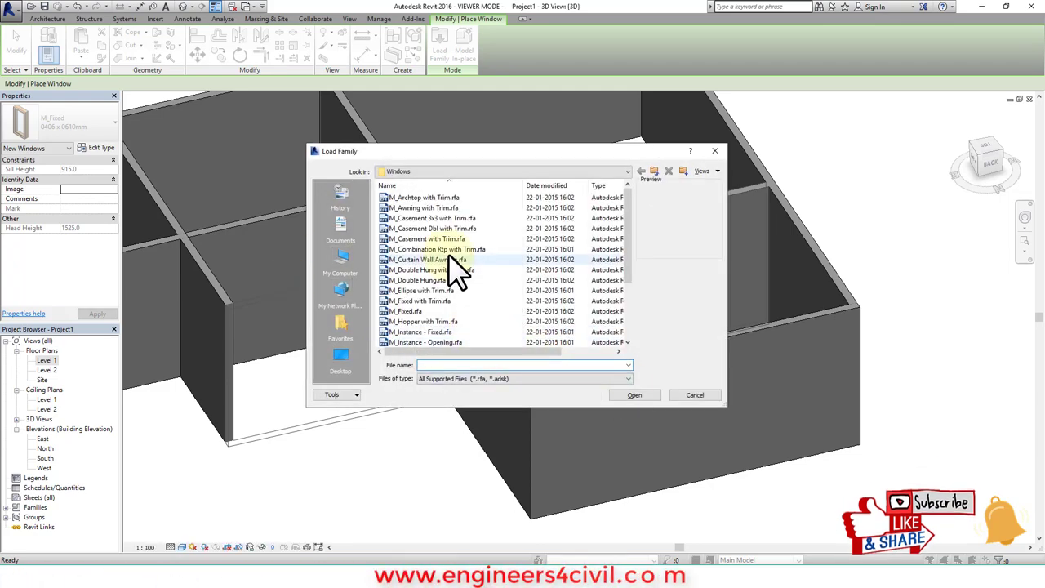
{"action": "left_click", "coordinate": [429, 198]}
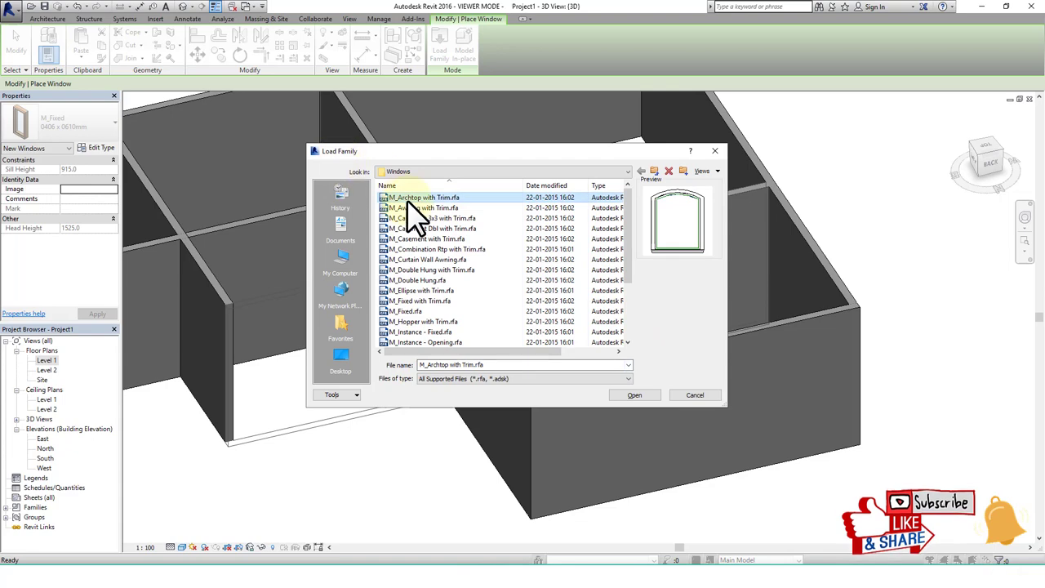
{"action": "left_click", "coordinate": [634, 394]}
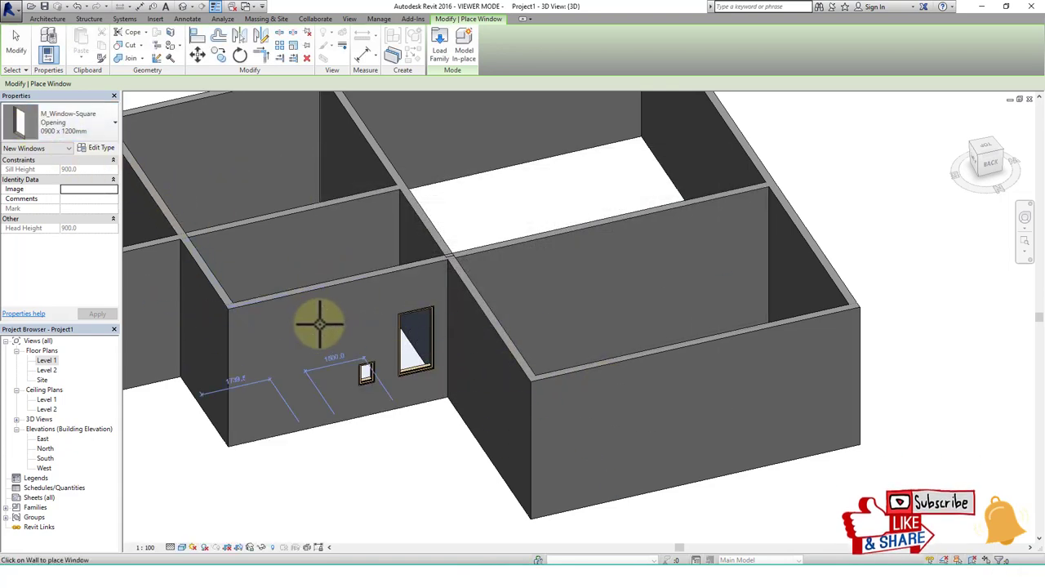
{"action": "double_click", "coordinate": [56, 359]}
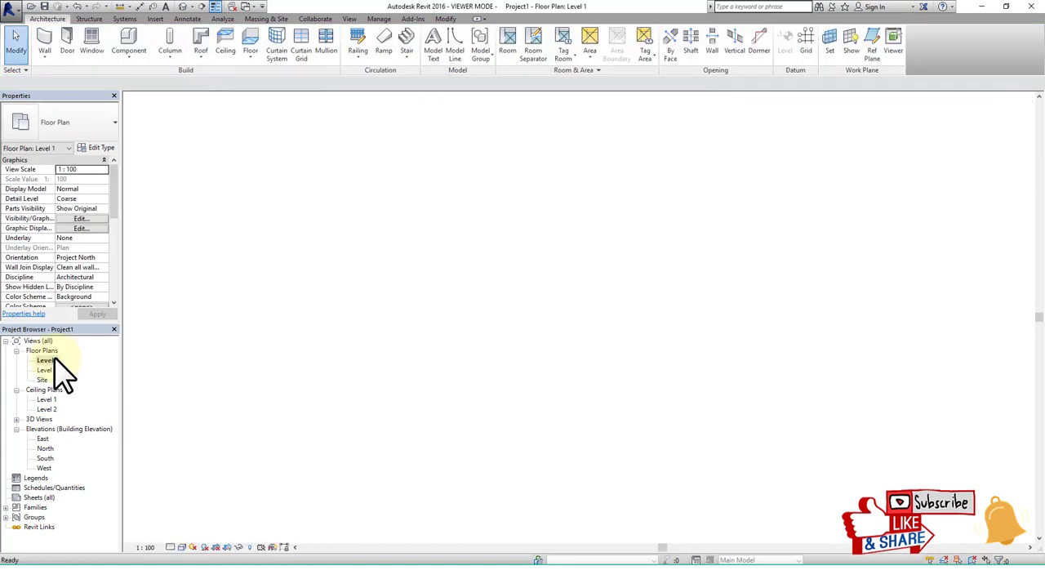
Step: Select the 900 mm M_Window-Round Opening window type for the right wall
{"action": "middle_click_drag", "start_coordinate": [710, 335], "coordinate": [476, 326]}
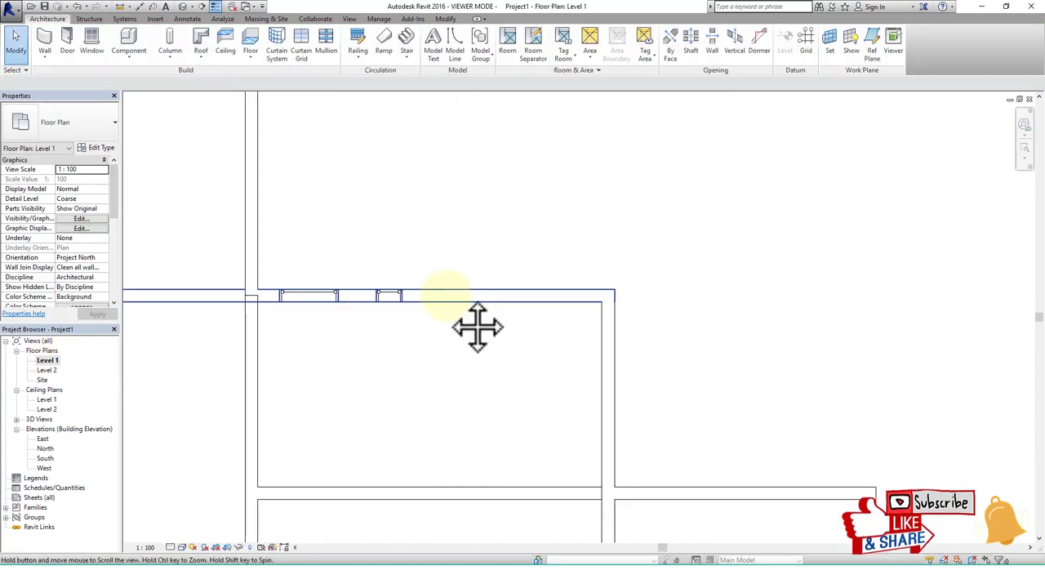
{"action": "left_click", "coordinate": [92, 45]}
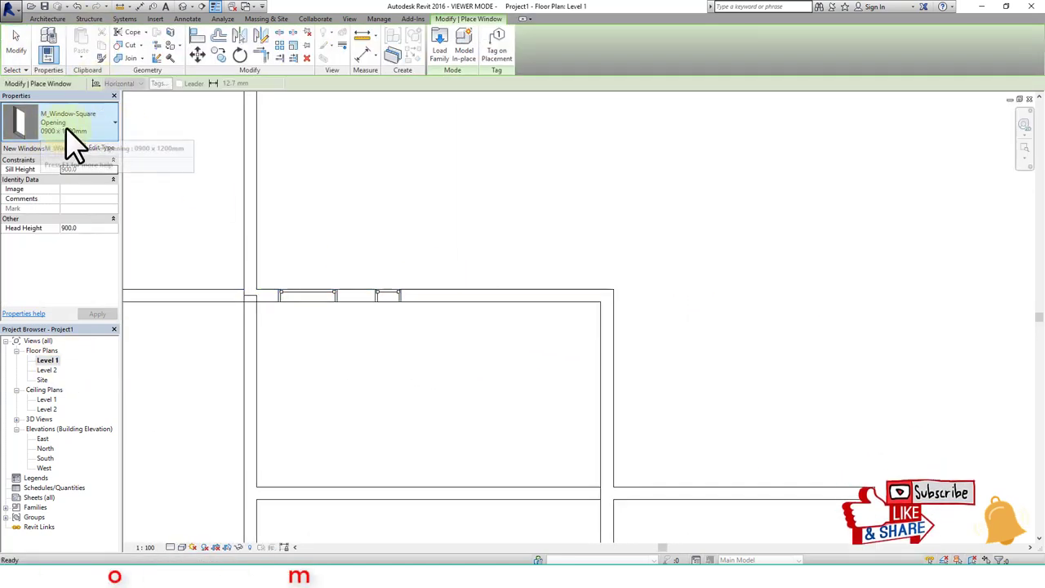
{"action": "left_click", "coordinate": [96, 127]}
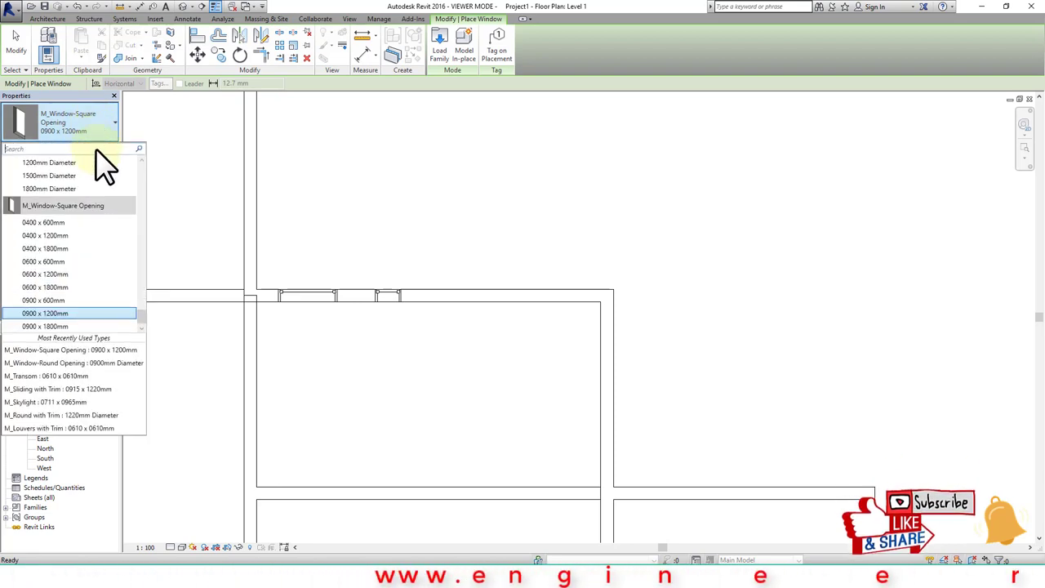
{"action": "scroll", "coordinate": [105, 245], "scroll_direction": "up", "scroll_amount": 2}
{"action": "scroll", "coordinate": [105, 244], "scroll_direction": "up", "scroll_amount": 5}
{"action": "scroll", "coordinate": [105, 245], "scroll_direction": "up", "scroll_amount": 5}
{"action": "scroll", "coordinate": [106, 249], "scroll_direction": "up", "scroll_amount": 5}
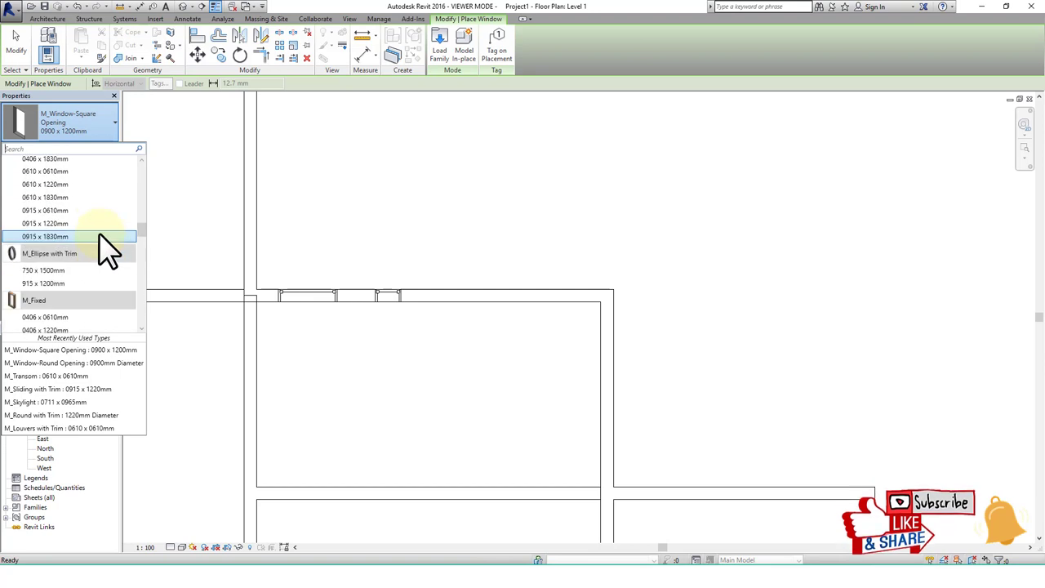
{"action": "scroll", "coordinate": [104, 245], "scroll_direction": "up", "scroll_amount": 4}
{"action": "scroll", "coordinate": [104, 245], "scroll_direction": "up", "scroll_amount": 4}
{"action": "scroll", "coordinate": [104, 245], "scroll_direction": "up", "scroll_amount": 4}
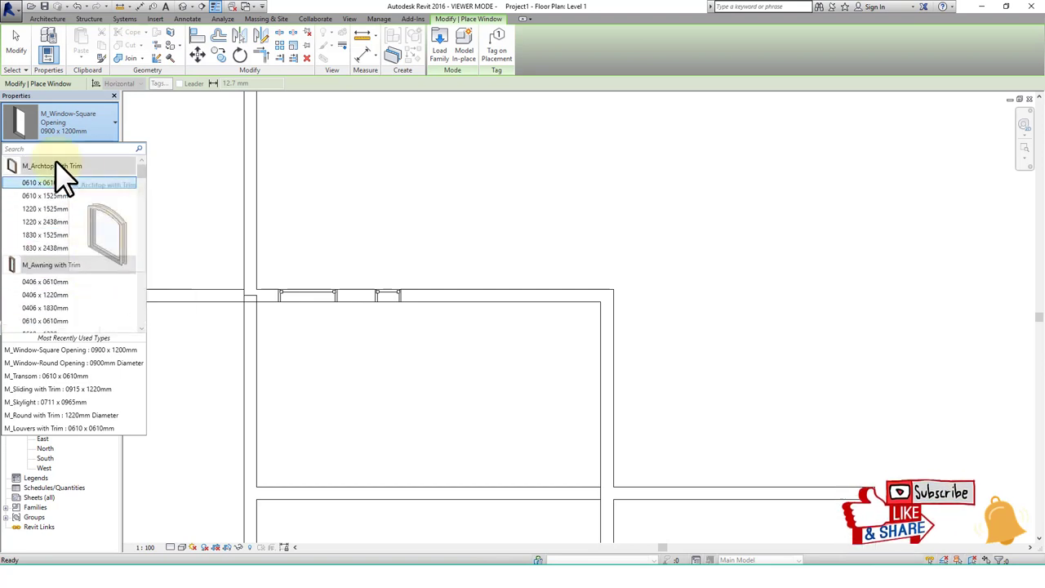
{"action": "left_click", "coordinate": [181, 175]}
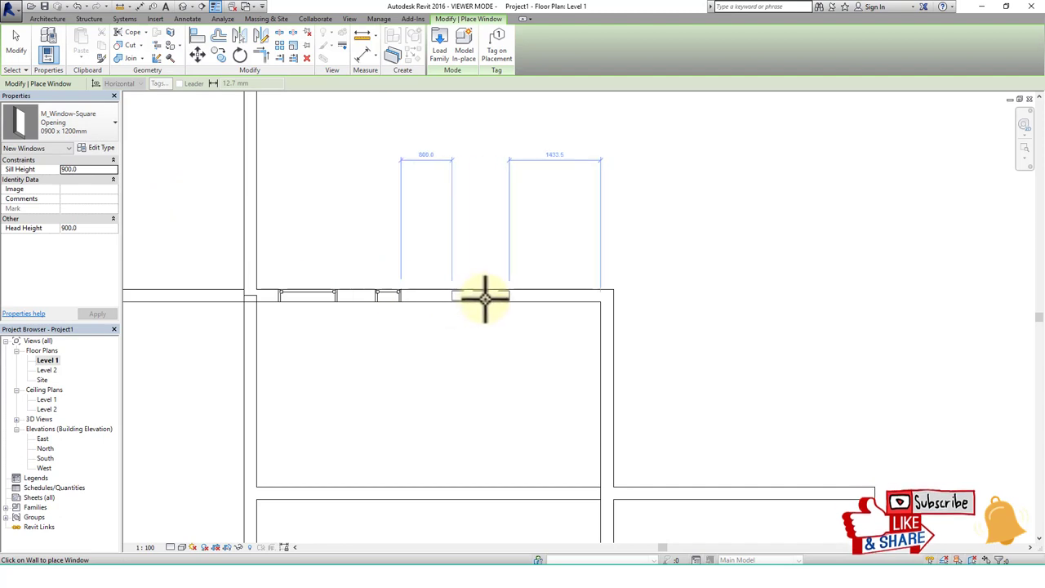
{"action": "left_click", "coordinate": [115, 129]}
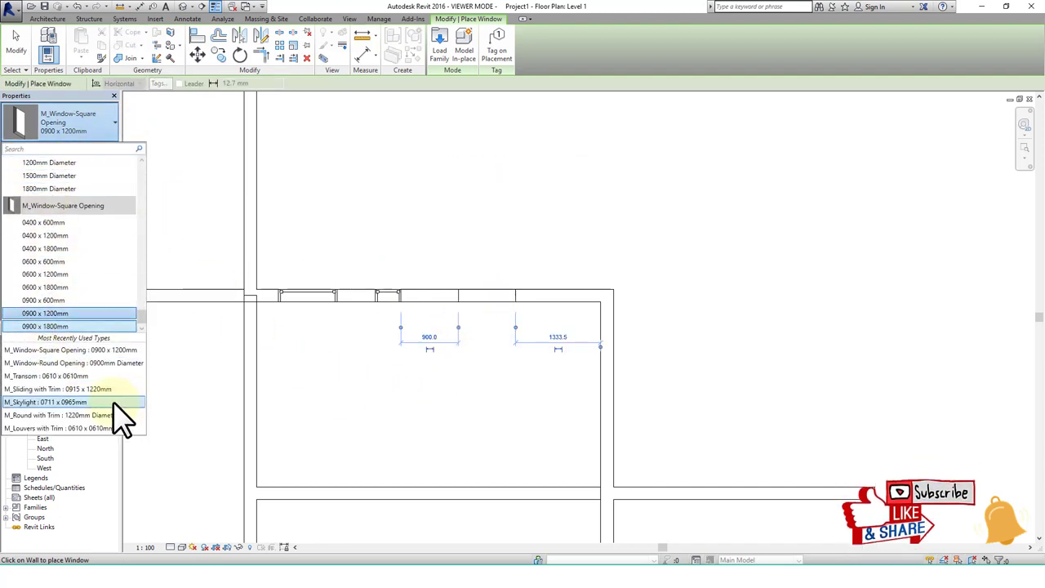
{"action": "left_click", "coordinate": [51, 362]}
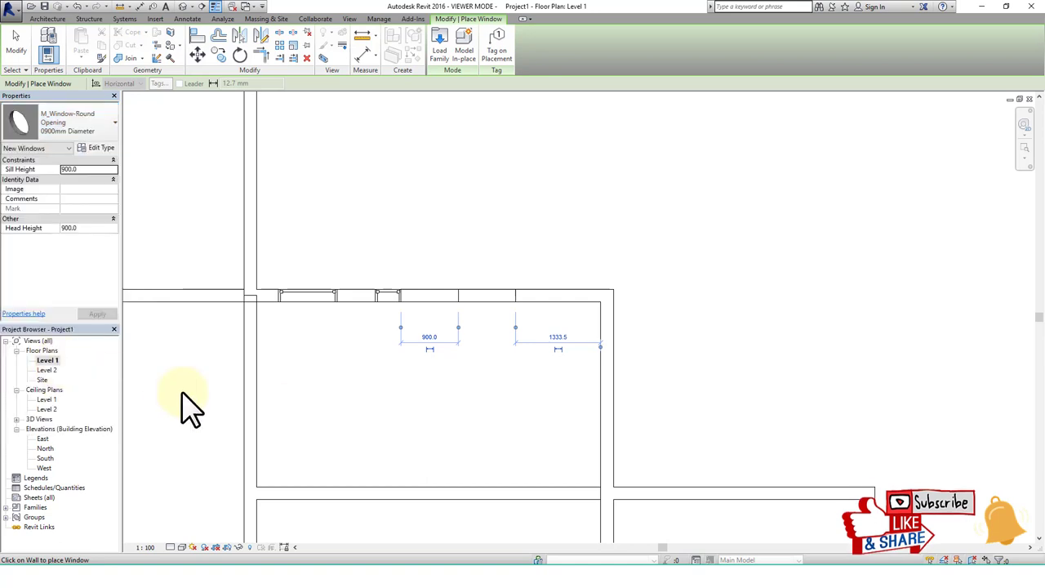
Step: Switch to the 0610 x 0610mm M_Louvers with Trim, then the 610 x 1525 mm M_Archtop with Trim
{"action": "left_click", "coordinate": [109, 130]}
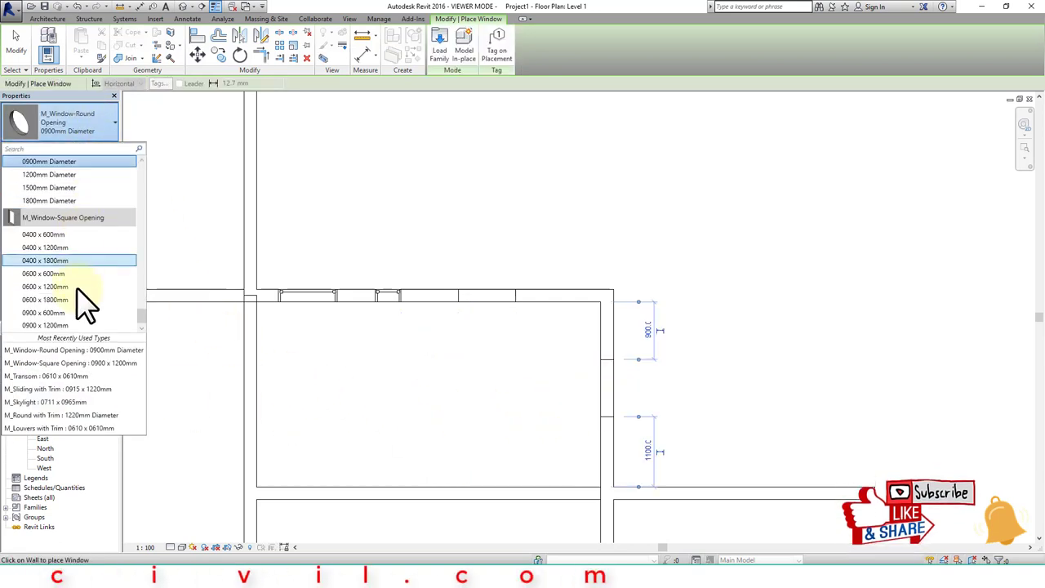
{"action": "left_click", "coordinate": [92, 429]}
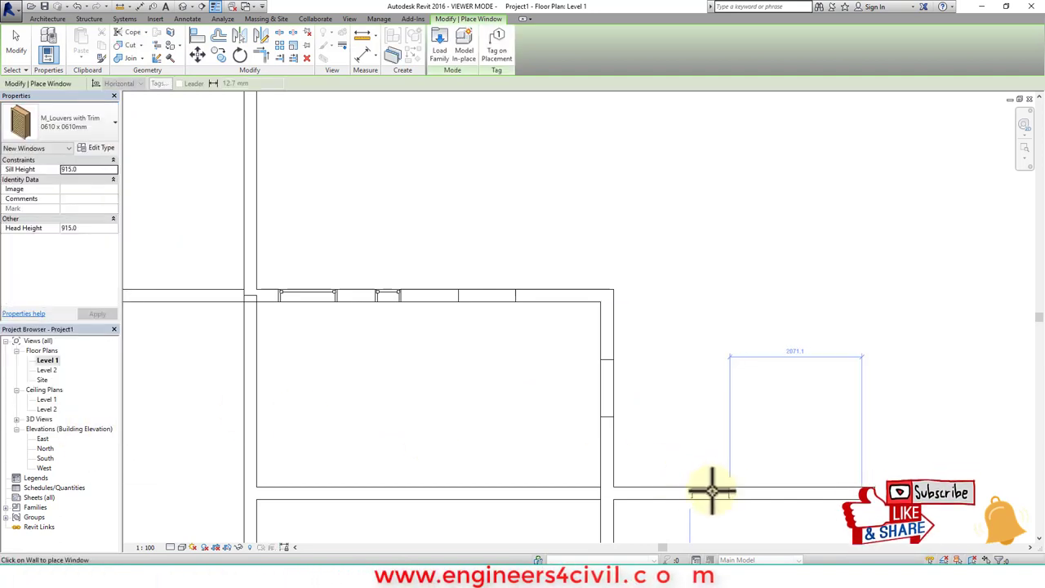
{"action": "left_click", "coordinate": [109, 129]}
{"action": "scroll", "coordinate": [106, 186], "scroll_direction": "down", "scroll_amount": 5}
{"action": "scroll", "coordinate": [109, 196], "scroll_direction": "down", "scroll_amount": 3}
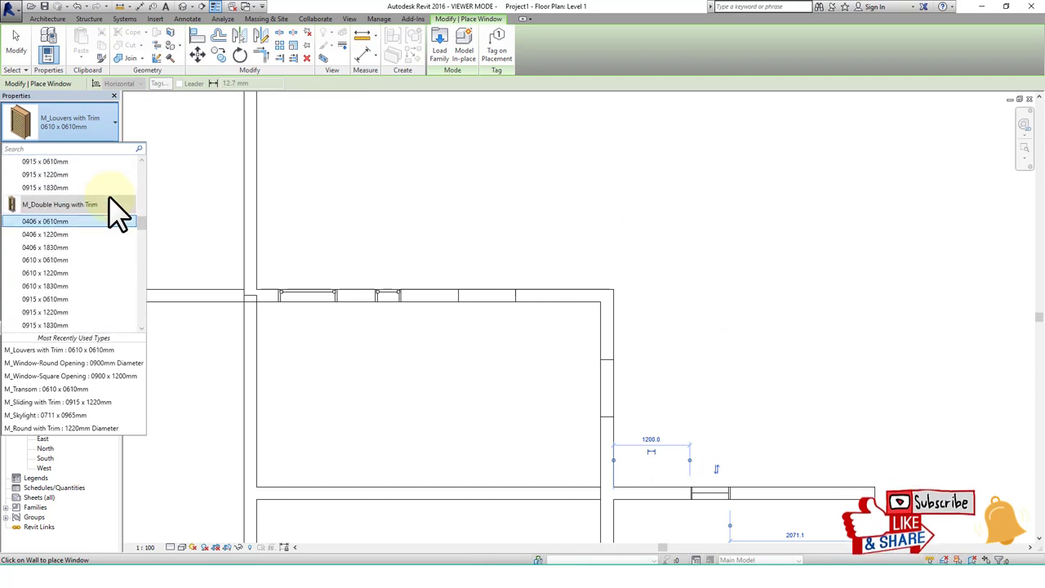
{"action": "scroll", "coordinate": [117, 210], "scroll_direction": "up", "scroll_amount": 2}
{"action": "scroll", "coordinate": [114, 208], "scroll_direction": "up", "scroll_amount": 3}
{"action": "scroll", "coordinate": [111, 205], "scroll_direction": "up", "scroll_amount": 3}
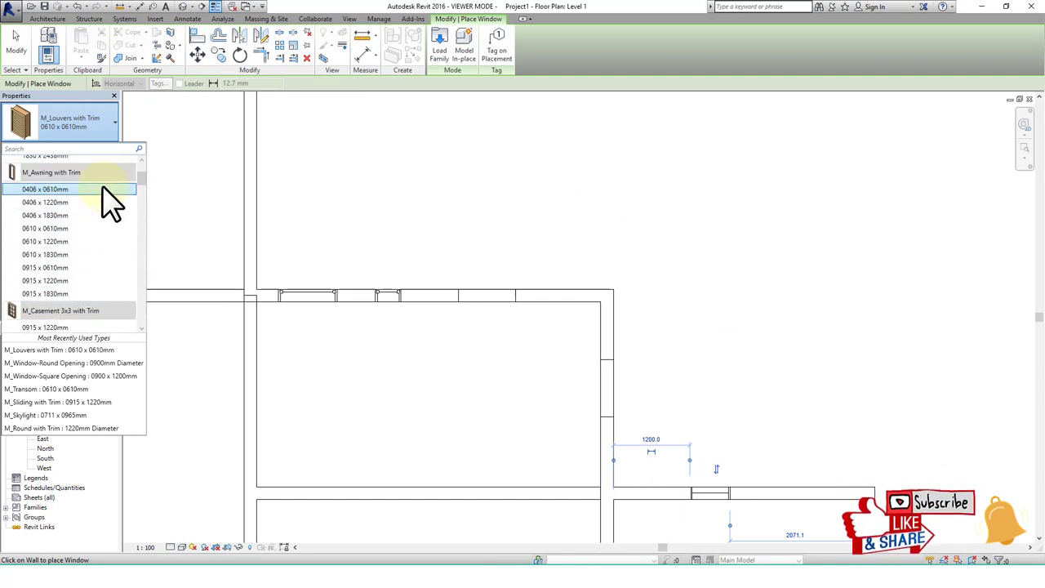
{"action": "scroll", "coordinate": [111, 204], "scroll_direction": "up", "scroll_amount": 2}
{"action": "left_click", "coordinate": [49, 196]}
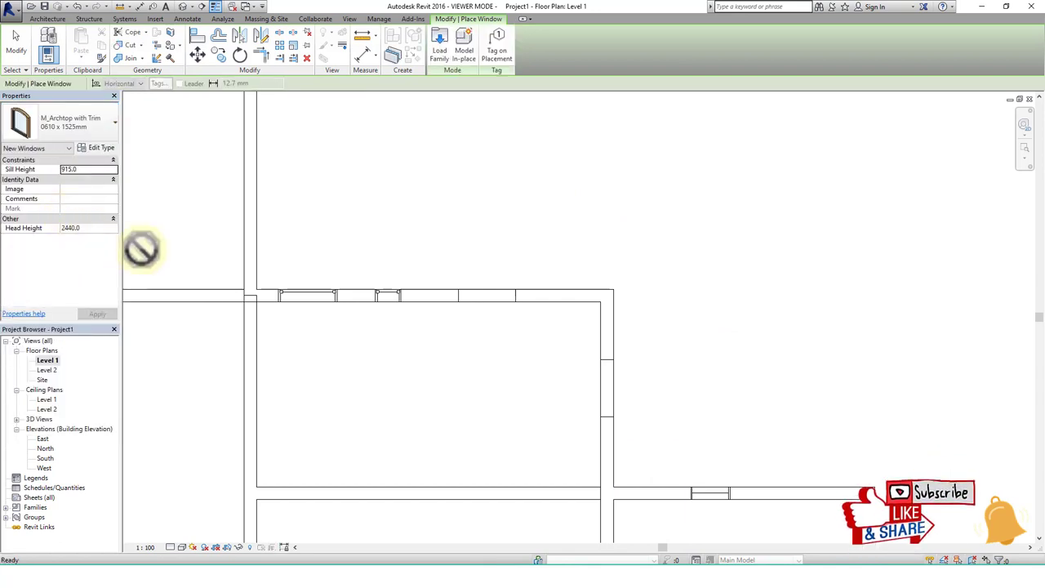
Step: Place the archtop in the right wall and an M_Casement 3x3 with Trim 0915 x 1220mm window in the top wall
{"action": "mouse_move", "coordinate": [490, 402]}
{"action": "middle_mouse_down"}
{"action": "mouse_move", "coordinate": [637, 550]}
{"action": "mouse_move", "coordinate": [440, 340]}
{"action": "mouse_move", "coordinate": [476, 345]}
{"action": "middle_mouse_up"}
{"action": "left_click", "coordinate": [498, 371]}
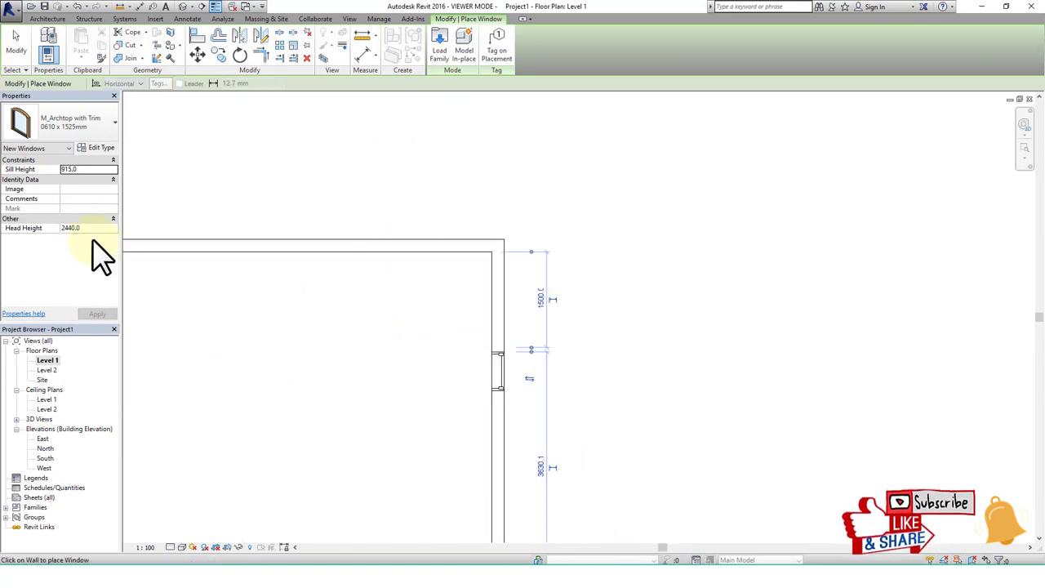
{"action": "left_click", "coordinate": [119, 130]}
{"action": "scroll", "coordinate": [94, 268], "scroll_direction": "down", "scroll_amount": 2}
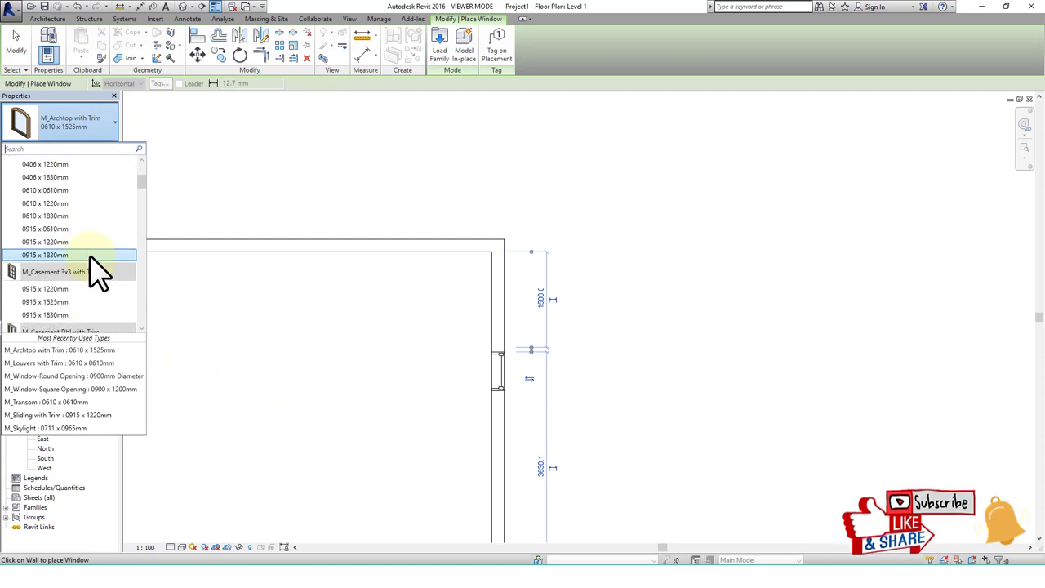
{"action": "scroll", "coordinate": [82, 265], "scroll_direction": "down", "scroll_amount": 2}
{"action": "left_click", "coordinate": [49, 263]}
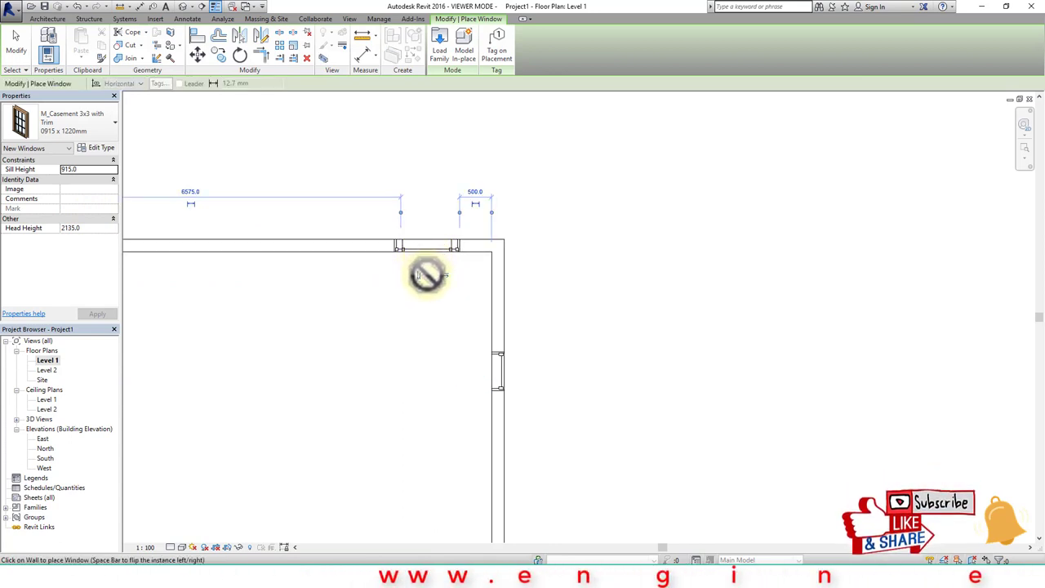
{"action": "key", "text": "Escape"}
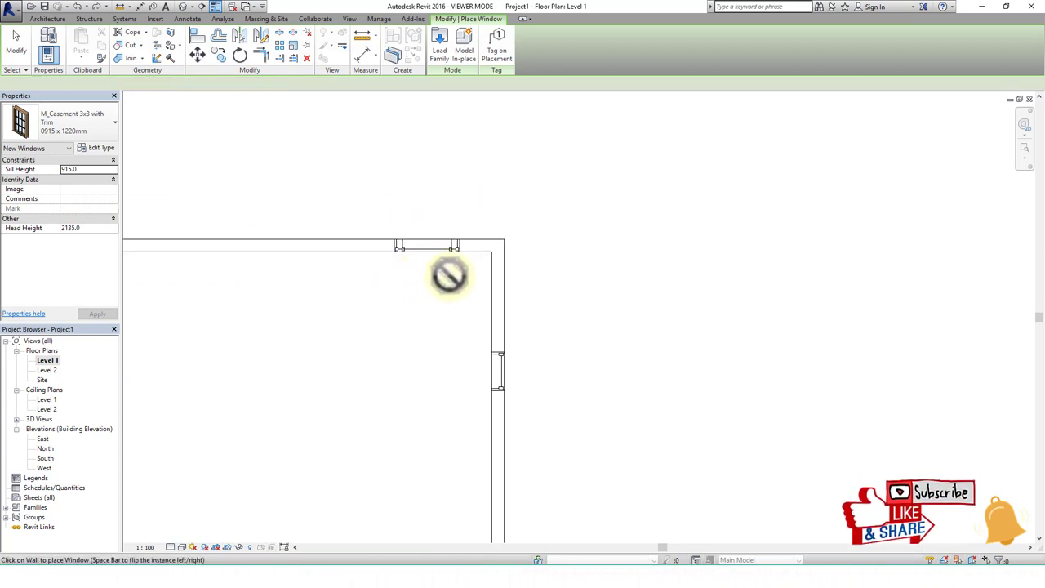
{"action": "key", "text": "Escape"}
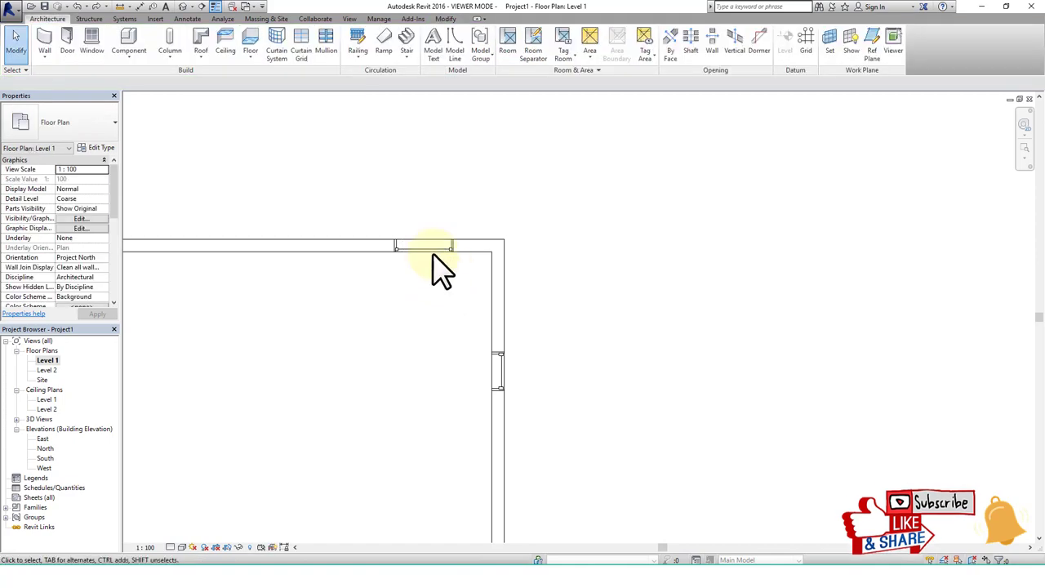
{"action": "left_click", "coordinate": [428, 247]}
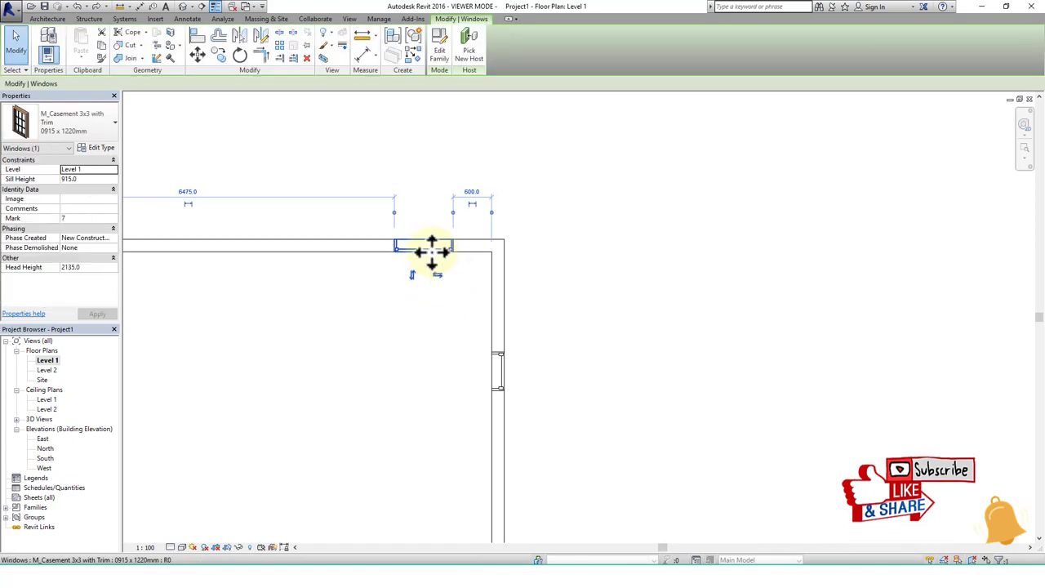
{"action": "left_click", "coordinate": [182, 7]}
Step: Zoom and orbit the default 3D view to inspect the placed windows
{"action": "scroll", "coordinate": [367, 421], "scroll_direction": "up", "scroll_amount": 2}
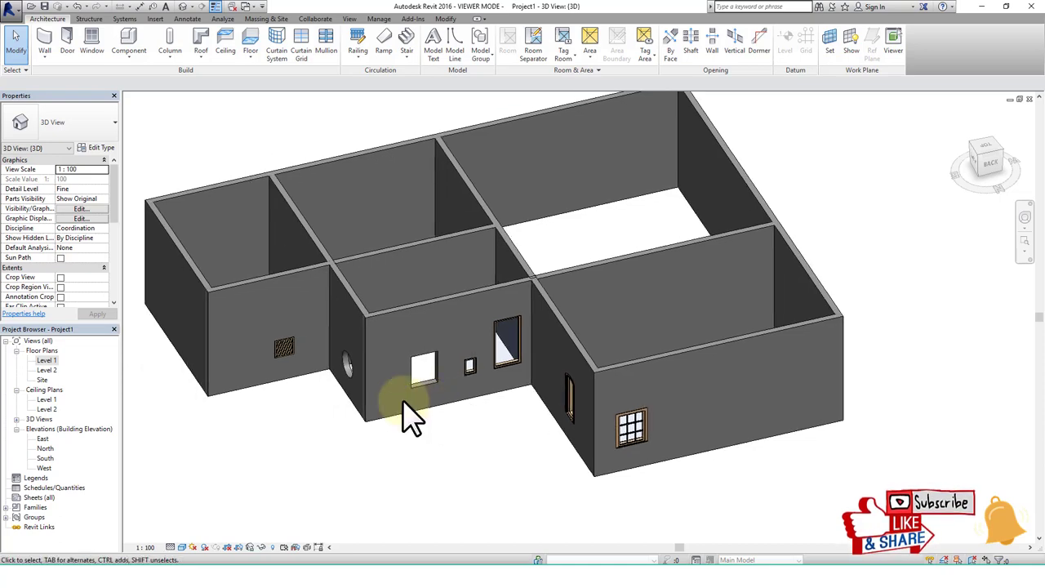
{"action": "scroll", "coordinate": [264, 373], "scroll_direction": "up", "scroll_amount": 2}
{"action": "scroll", "coordinate": [334, 361], "scroll_direction": "up", "scroll_amount": 2}
{"action": "scroll", "coordinate": [308, 336], "scroll_direction": "up", "scroll_amount": 2}
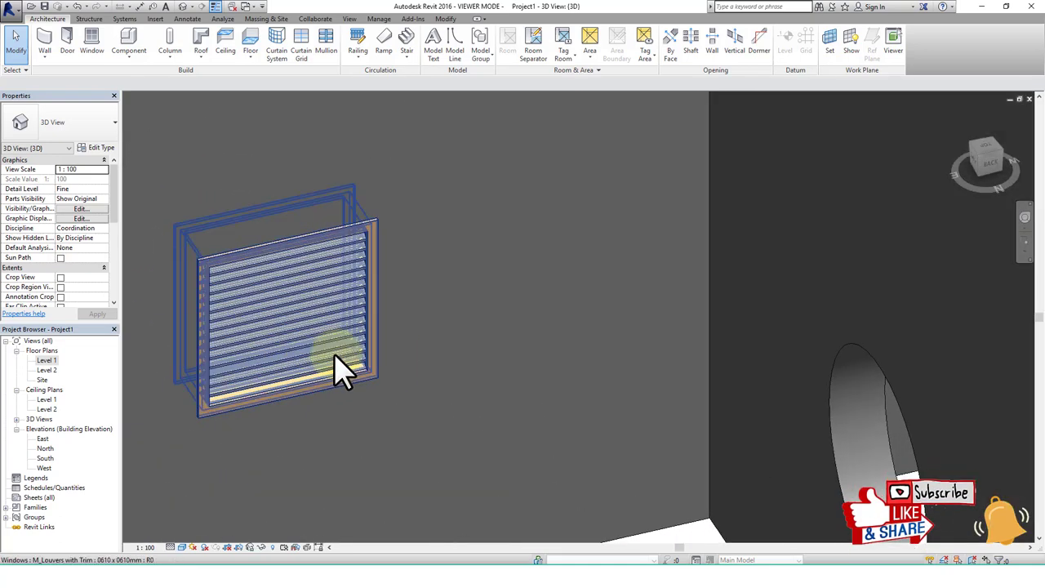
{"action": "scroll", "coordinate": [509, 445], "scroll_direction": "down", "scroll_amount": 2}
{"action": "scroll", "coordinate": [430, 361], "scroll_direction": "down", "scroll_amount": 2}
{"action": "scroll", "coordinate": [386, 340], "scroll_direction": "down", "scroll_amount": 2}
{"action": "scroll", "coordinate": [385, 340], "scroll_direction": "down", "scroll_amount": 3}
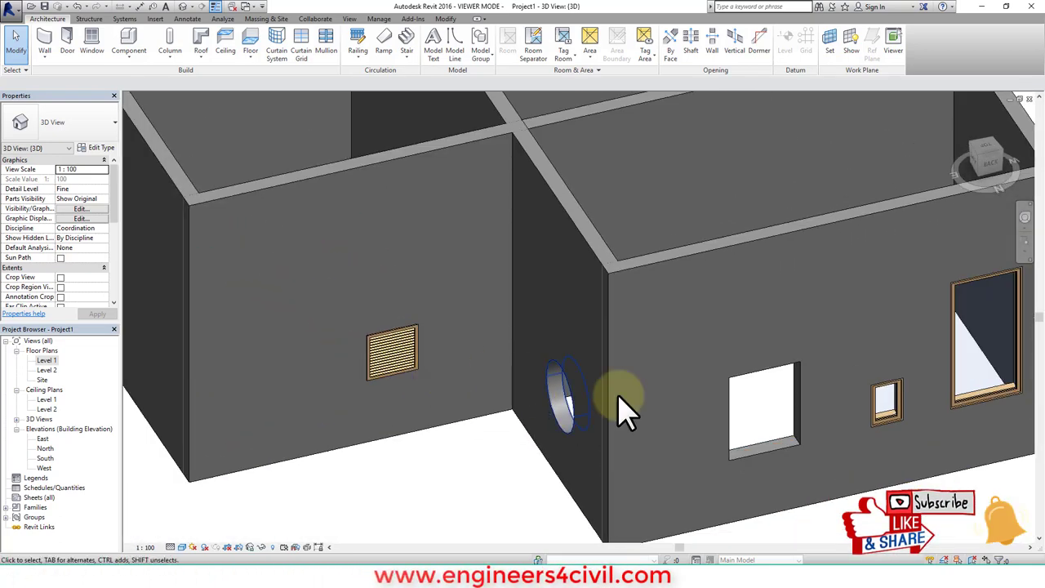
{"action": "scroll", "coordinate": [751, 442], "scroll_direction": "down", "scroll_amount": 3}
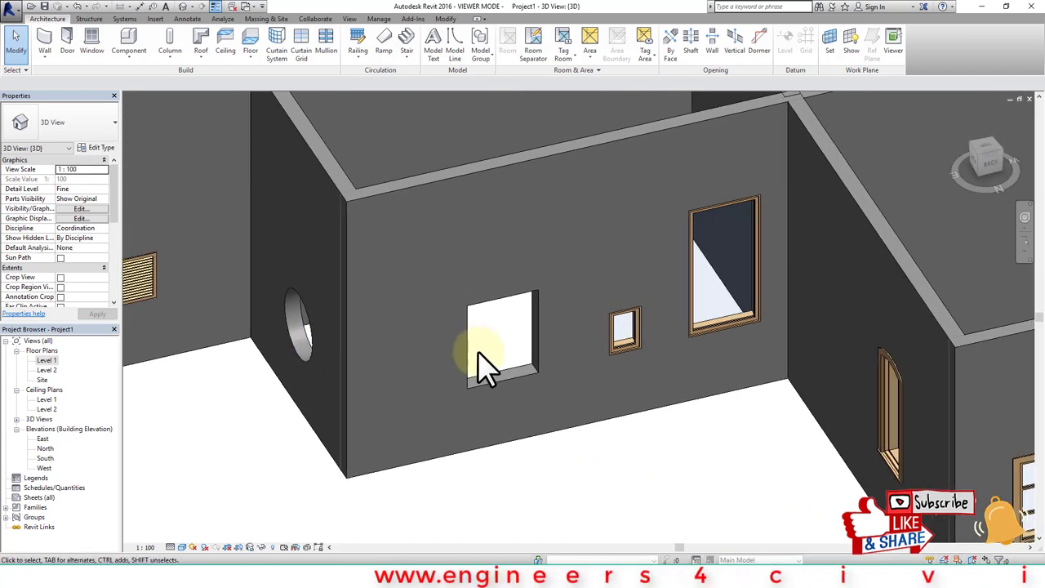
{"action": "mouse_move", "coordinate": [667, 373]}
{"action": "middle_mouse_down", "text": "shift"}
{"action": "mouse_move", "coordinate": [737, 341]}
{"action": "mouse_move", "coordinate": [759, 383]}
{"action": "middle_mouse_up", "text": "shift"}
Step: Activate the Window tool and return to the Level 1 floor plan
{"action": "scroll", "coordinate": [756, 372], "scroll_direction": "up", "scroll_amount": 2}
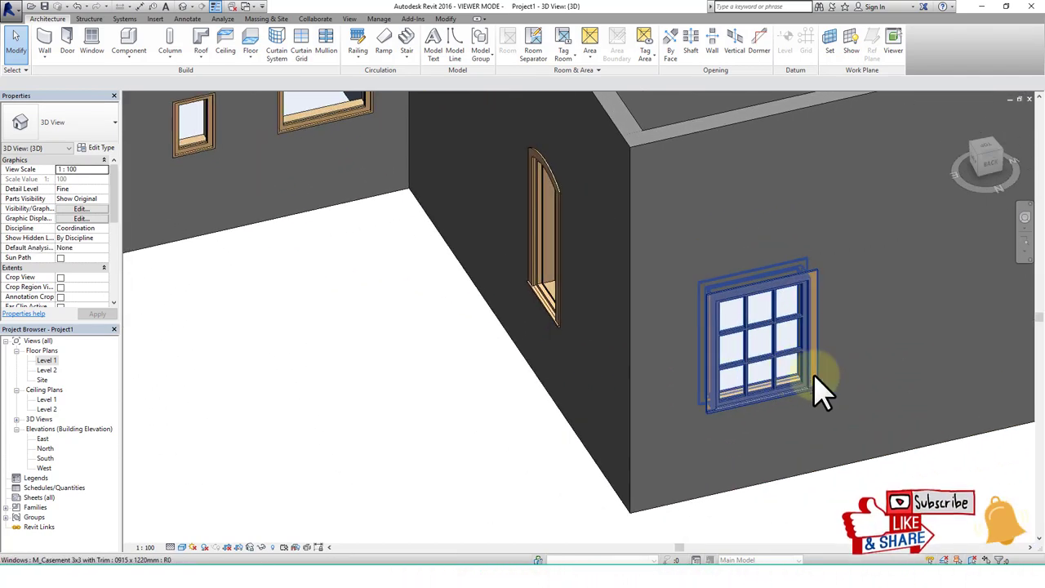
{"action": "scroll", "coordinate": [677, 303], "scroll_direction": "down", "scroll_amount": 3}
{"action": "scroll", "coordinate": [676, 303], "scroll_direction": "down", "scroll_amount": 1}
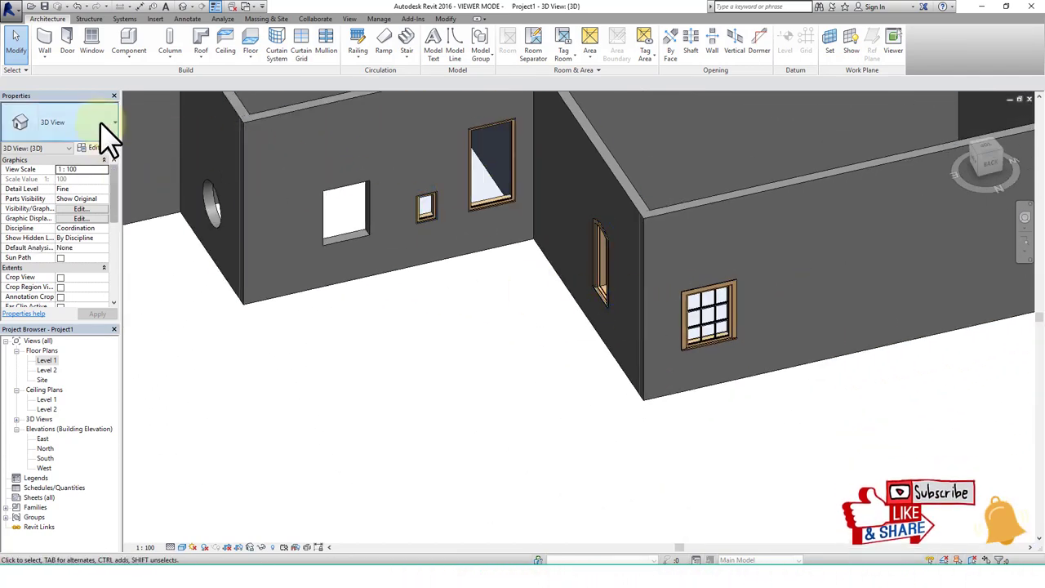
{"action": "left_click", "coordinate": [92, 40]}
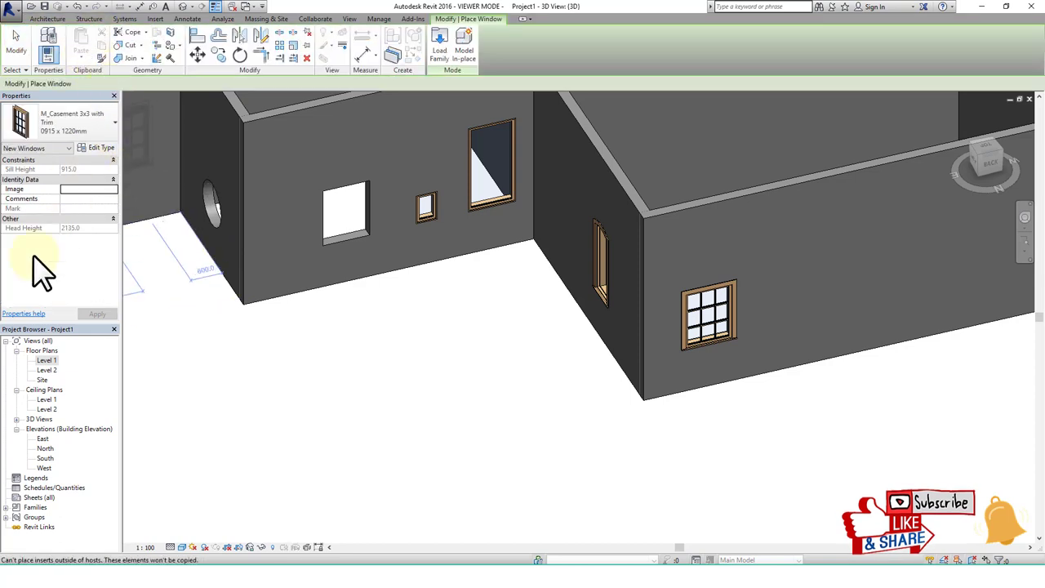
{"action": "double_click", "coordinate": [46, 360]}
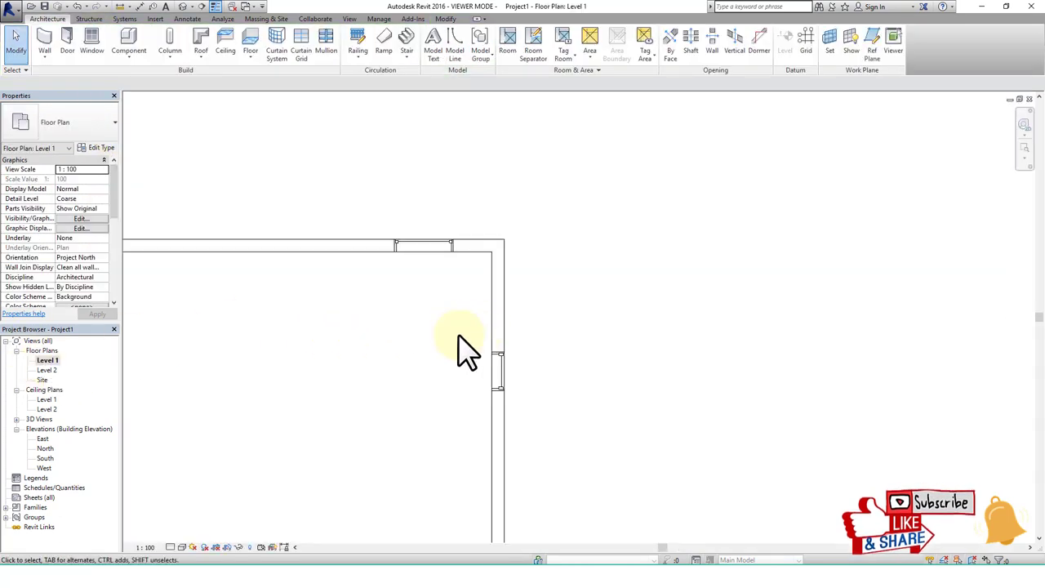
Step: Start placing a window and choose the M_Transom 1830 x 0610mm type
{"action": "left_click", "coordinate": [96, 41]}
{"action": "left_click", "coordinate": [109, 136]}
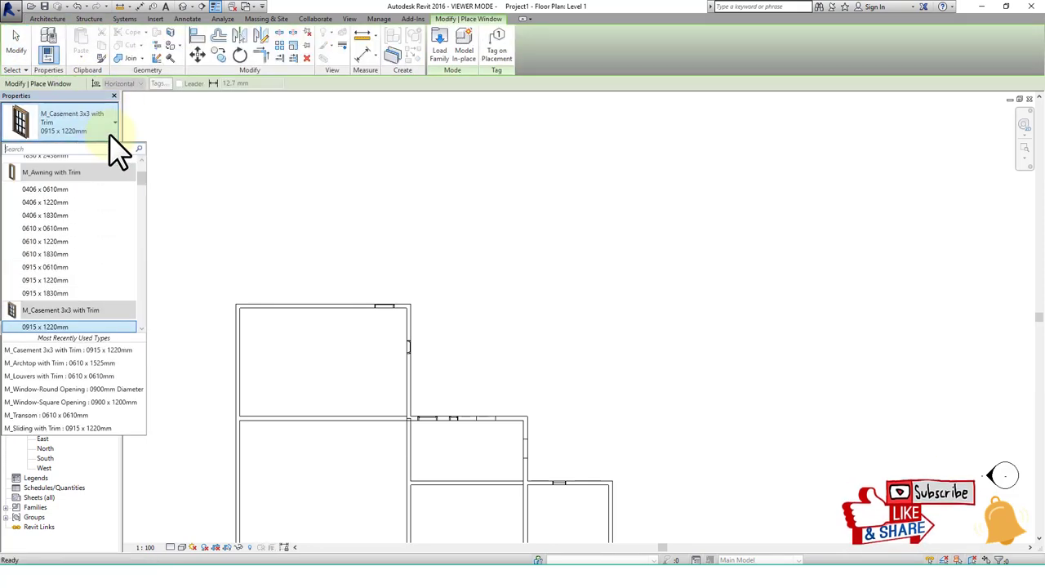
{"action": "scroll", "coordinate": [107, 278], "scroll_direction": "down", "scroll_amount": 1}
{"action": "scroll", "coordinate": [112, 269], "scroll_direction": "down", "scroll_amount": 3}
{"action": "scroll", "coordinate": [118, 278], "scroll_direction": "down", "scroll_amount": 2}
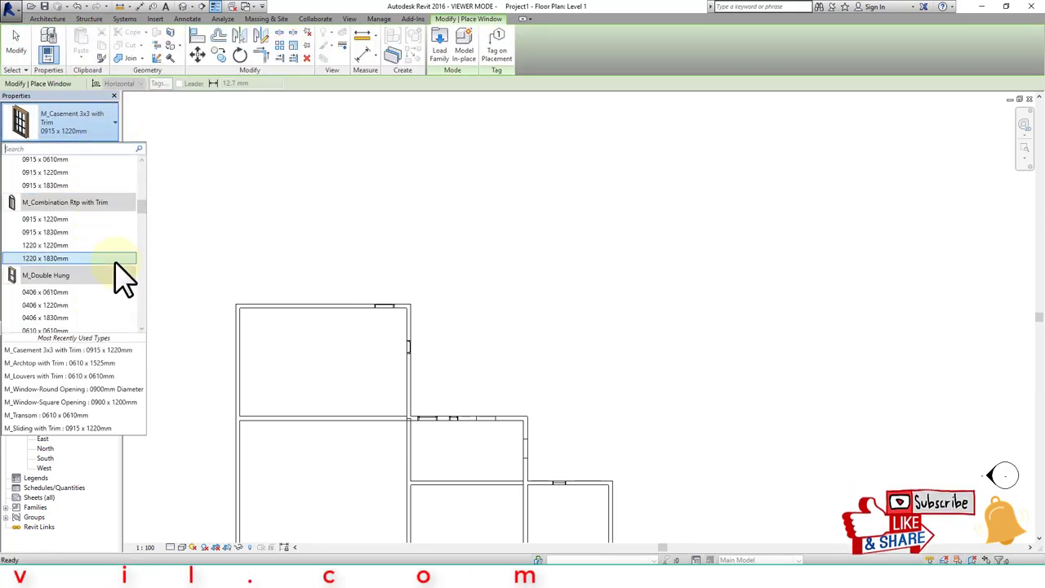
{"action": "scroll", "coordinate": [118, 276], "scroll_direction": "down", "scroll_amount": 2}
{"action": "scroll", "coordinate": [118, 276], "scroll_direction": "down", "scroll_amount": 2}
{"action": "scroll", "coordinate": [122, 277], "scroll_direction": "down", "scroll_amount": 1}
{"action": "scroll", "coordinate": [123, 278], "scroll_direction": "down", "scroll_amount": 2}
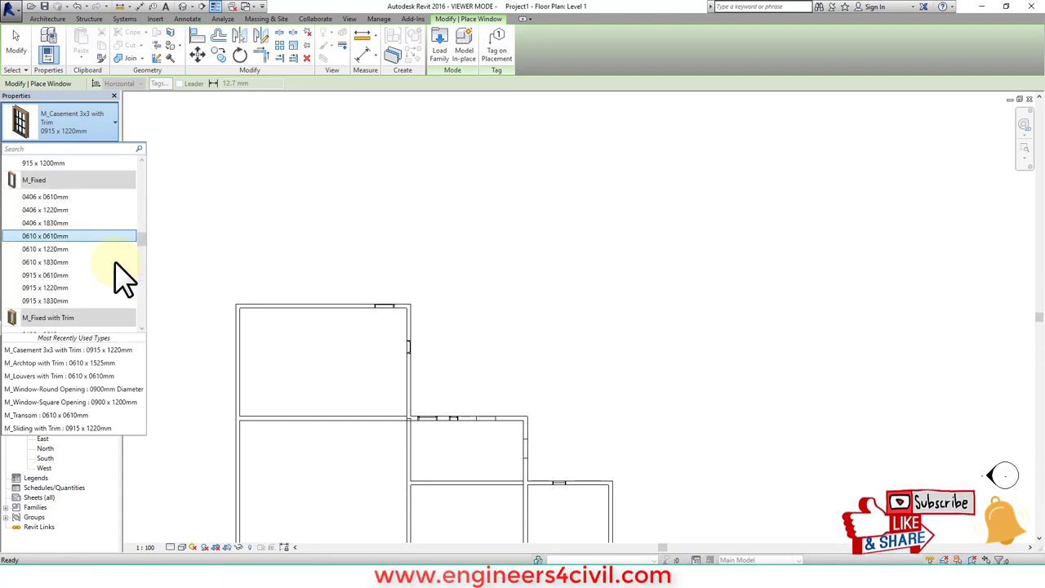
{"action": "scroll", "coordinate": [123, 277], "scroll_direction": "down", "scroll_amount": 2}
{"action": "scroll", "coordinate": [122, 278], "scroll_direction": "down", "scroll_amount": 2}
{"action": "scroll", "coordinate": [123, 278], "scroll_direction": "down", "scroll_amount": 2}
{"action": "scroll", "coordinate": [121, 278], "scroll_direction": "down", "scroll_amount": 2}
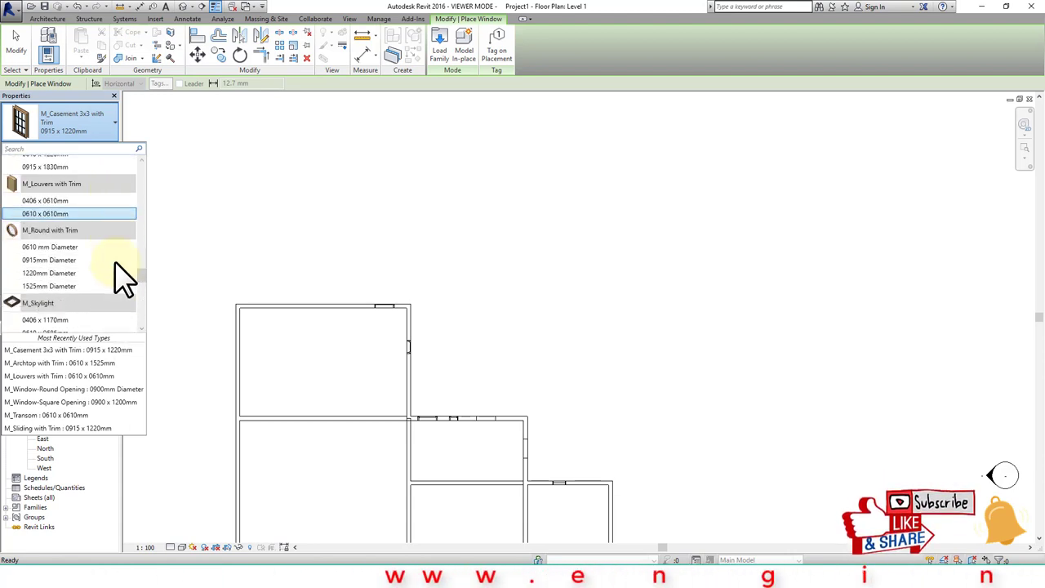
{"action": "scroll", "coordinate": [120, 278], "scroll_direction": "down", "scroll_amount": 2}
{"action": "scroll", "coordinate": [123, 275], "scroll_direction": "down", "scroll_amount": 2}
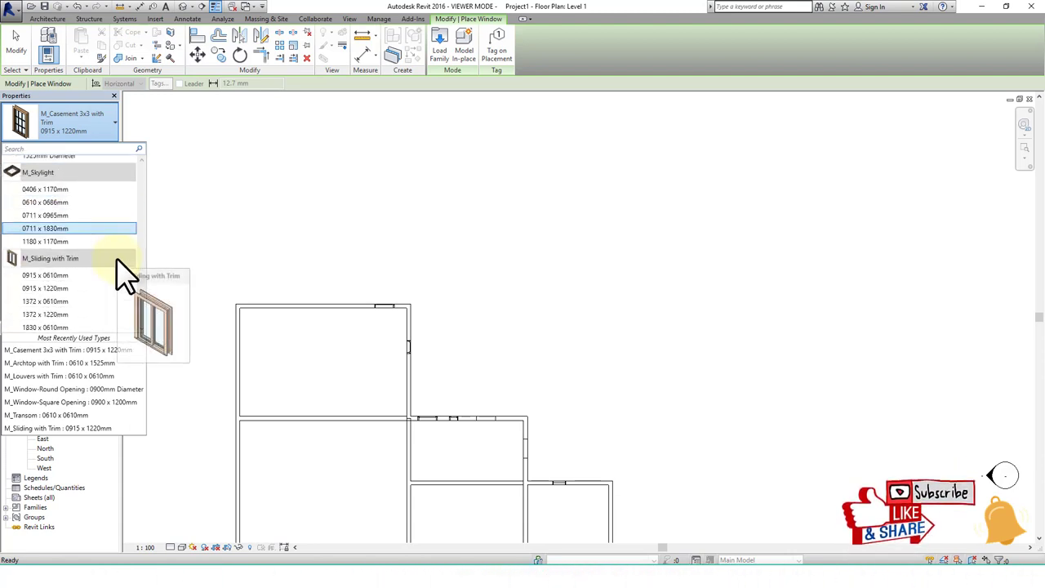
{"action": "scroll", "coordinate": [122, 276], "scroll_direction": "down", "scroll_amount": 2}
{"action": "scroll", "coordinate": [123, 276], "scroll_direction": "down", "scroll_amount": 2}
{"action": "scroll", "coordinate": [122, 276], "scroll_direction": "down", "scroll_amount": 2}
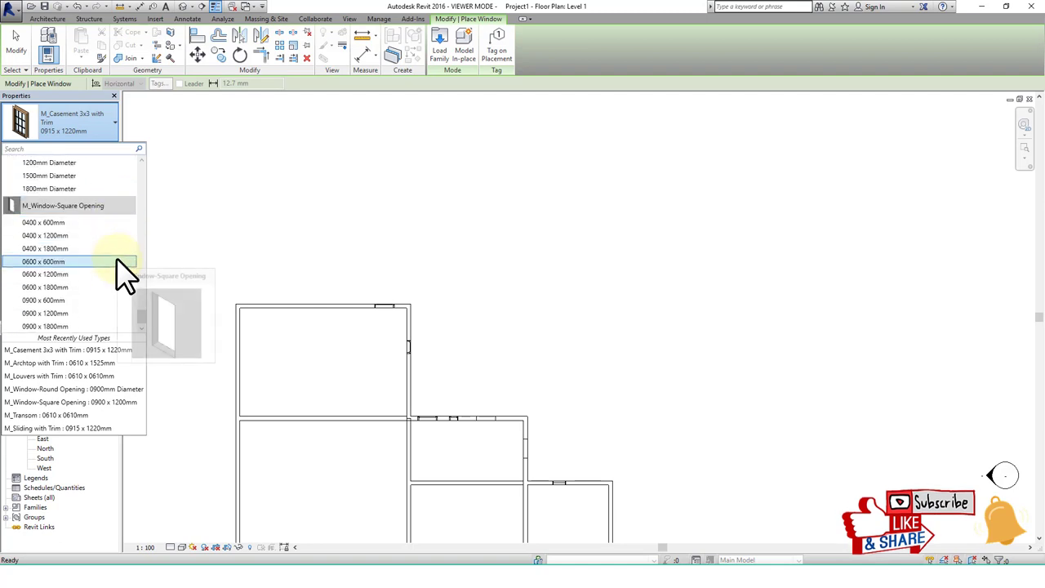
{"action": "scroll", "coordinate": [123, 275], "scroll_direction": "up", "scroll_amount": 2}
{"action": "scroll", "coordinate": [122, 276], "scroll_direction": "up", "scroll_amount": 4}
{"action": "scroll", "coordinate": [82, 220], "scroll_direction": "up", "scroll_amount": 1}
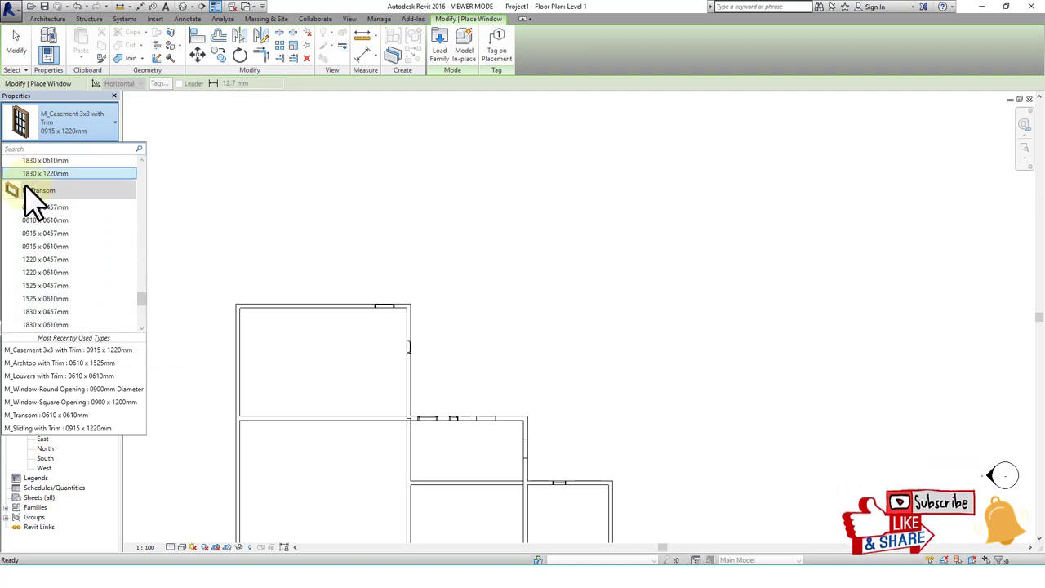
{"action": "left_click", "coordinate": [64, 208]}
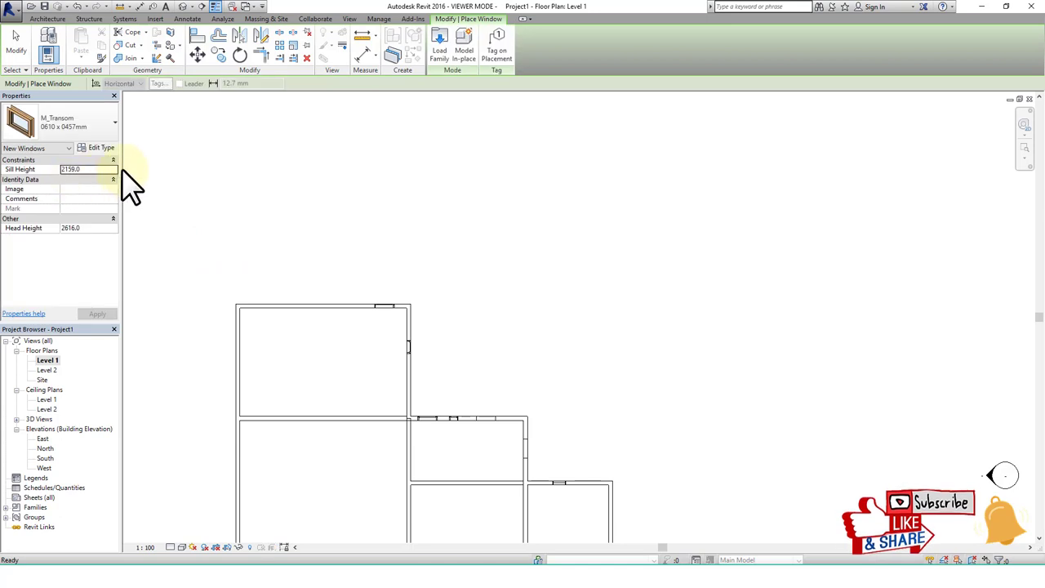
{"action": "left_click", "coordinate": [88, 131]}
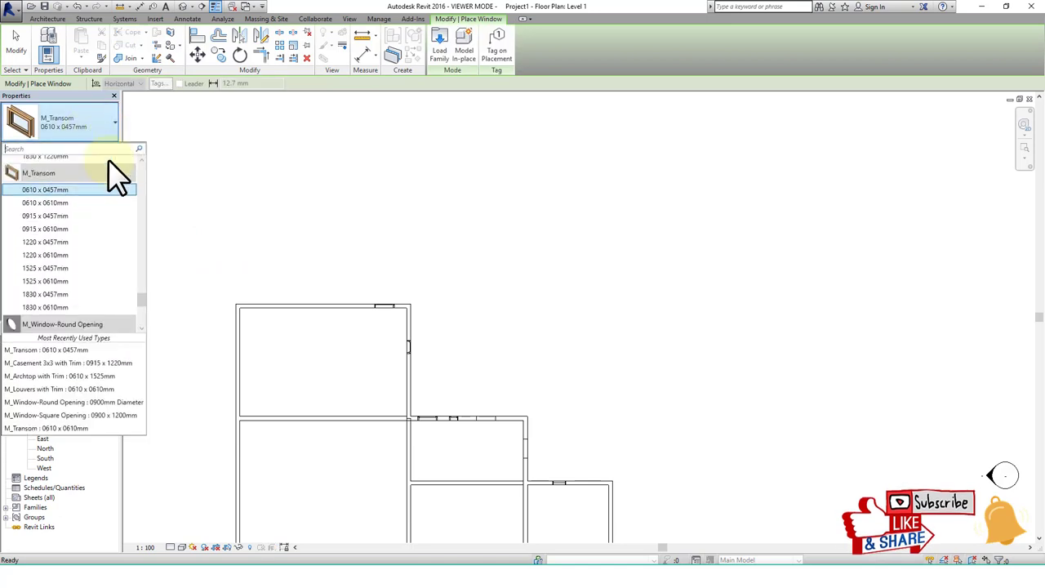
{"action": "left_click", "coordinate": [52, 300]}
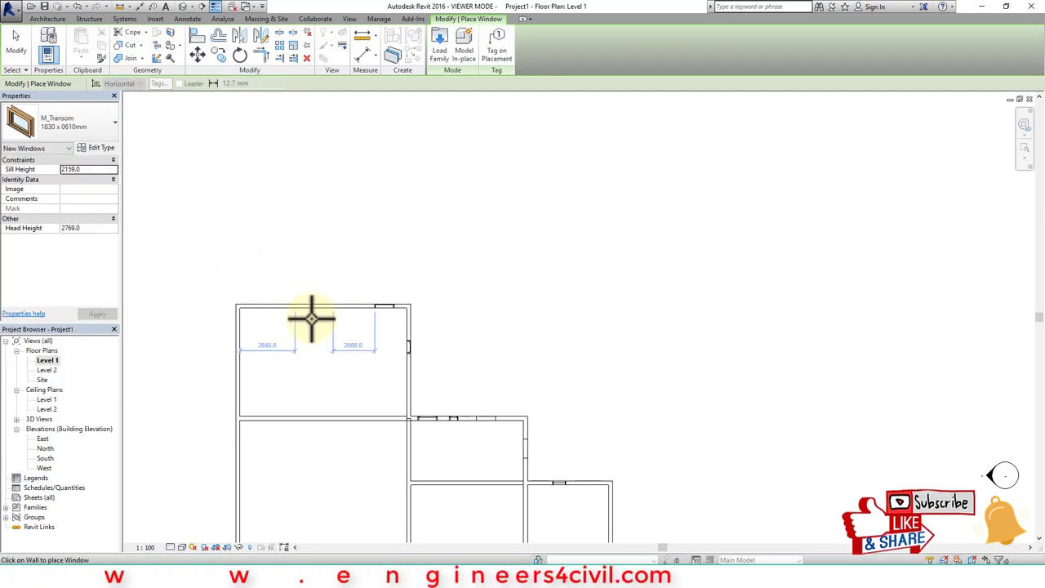
Step: Place the transom in the lower-left room's left wall and view the house in 3D
{"action": "middle_click_drag", "start_coordinate": [285, 438], "coordinate": [289, 260]}
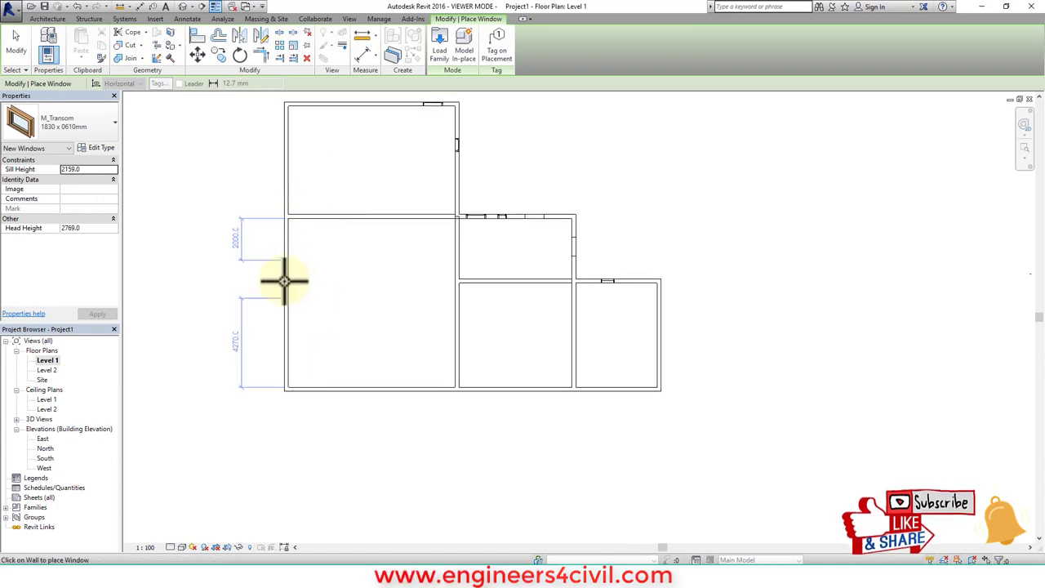
{"action": "left_click", "coordinate": [289, 289]}
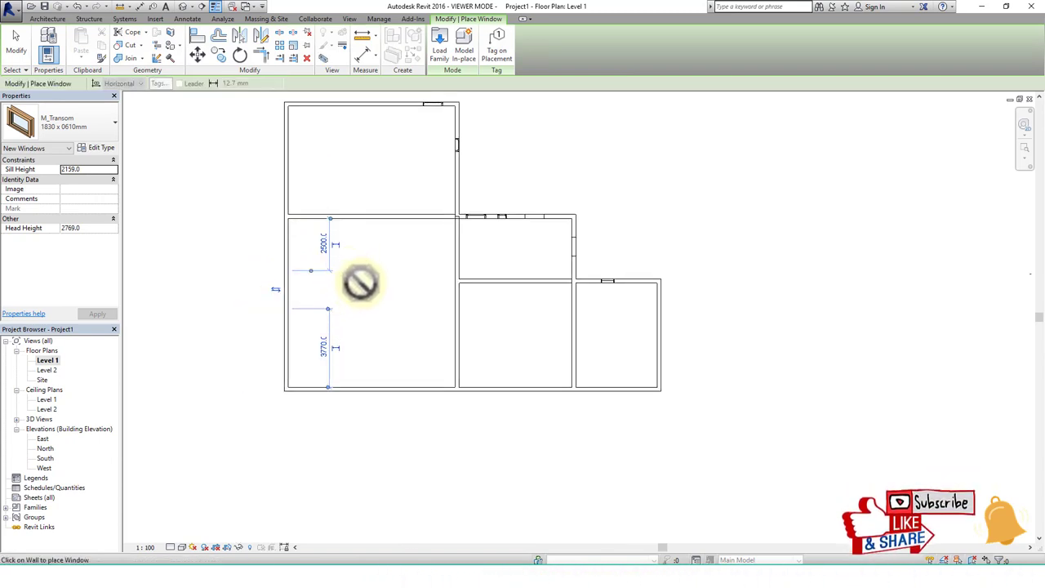
{"action": "left_click", "coordinate": [183, 7]}
{"action": "scroll", "coordinate": [372, 292], "scroll_direction": "down", "scroll_amount": 2}
{"action": "scroll", "coordinate": [372, 292], "scroll_direction": "down", "scroll_amount": 2}
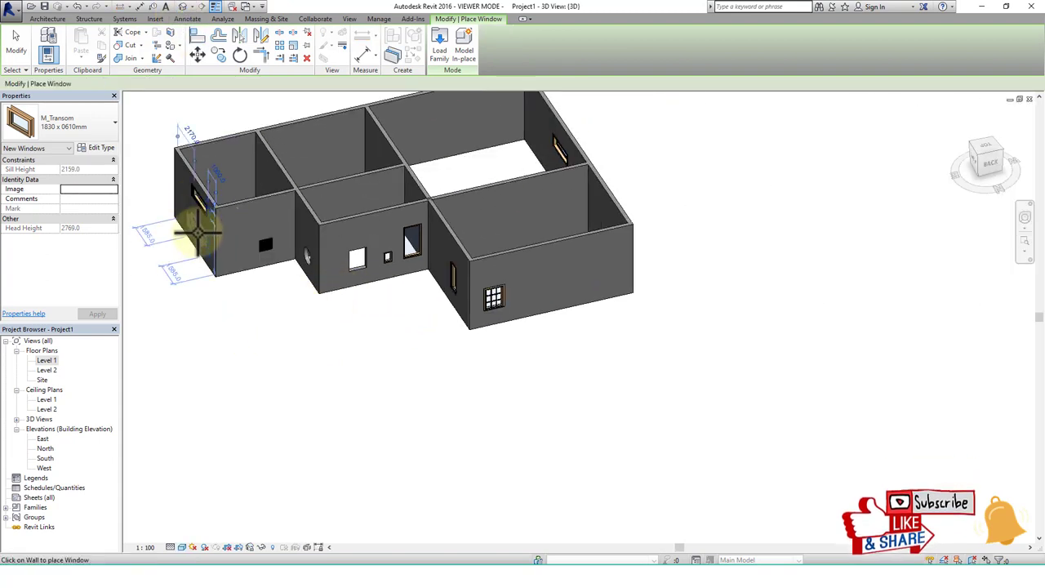
Step: Stop placing windows, then orbit, zoom and pan the 3D house to inspect the windows
{"action": "key", "text": "Escape"}
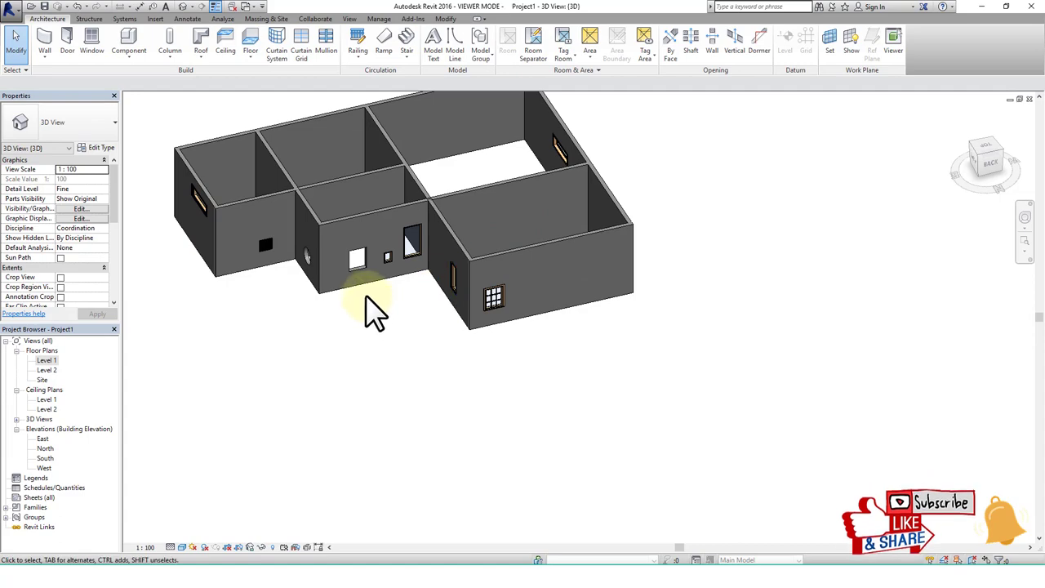
{"action": "middle_click_drag", "start_coordinate": [388, 339], "coordinate": [421, 358], "text": "shift"}
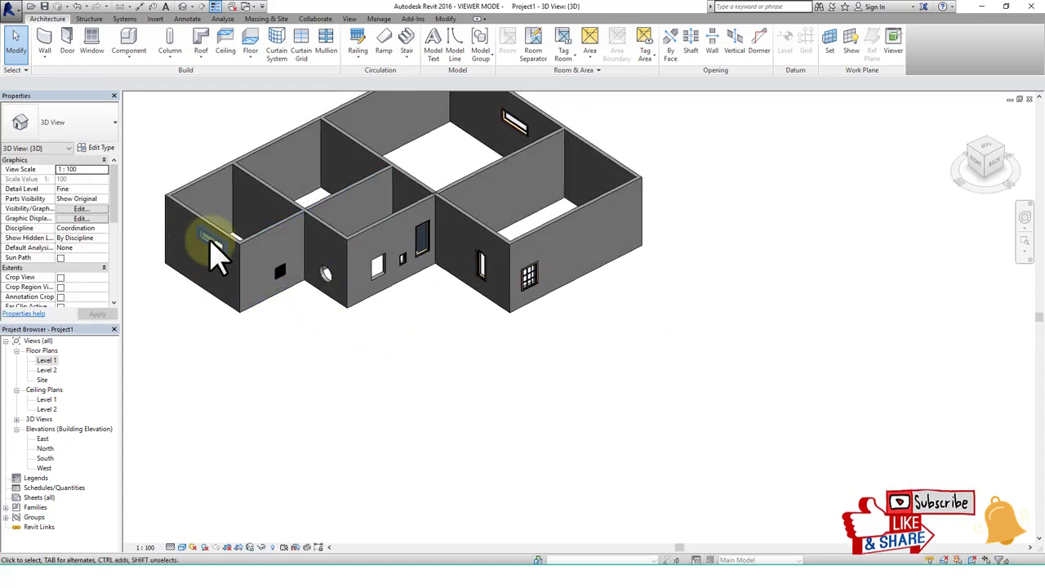
{"action": "scroll", "coordinate": [466, 233], "scroll_direction": "up", "scroll_amount": 3}
{"action": "mouse_move", "coordinate": [560, 347]}
{"action": "middle_mouse_down"}
{"action": "mouse_move", "coordinate": [594, 377]}
{"action": "mouse_move", "coordinate": [579, 459]}
{"action": "middle_mouse_up"}
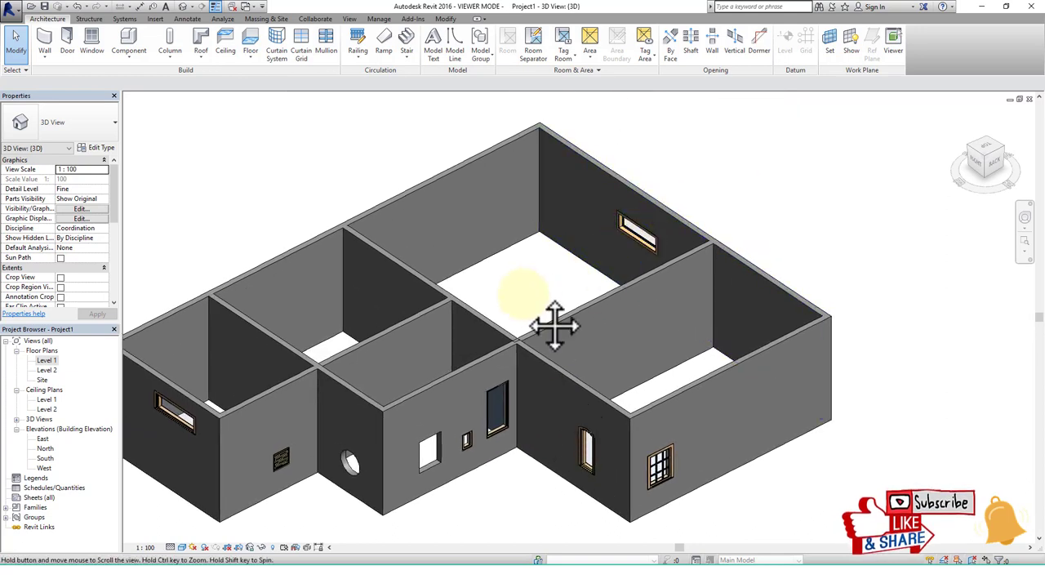
{"action": "middle_click_drag", "start_coordinate": [554, 324], "coordinate": [589, 285]}
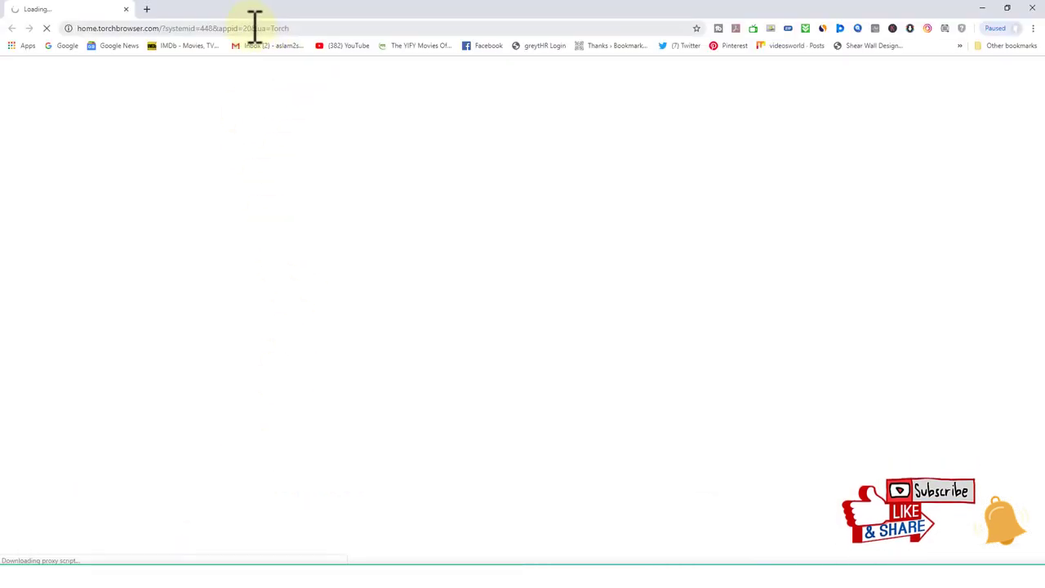
Step: Search Google for 'windows family for revit'
{"action": "left_click", "coordinate": [254, 26]}
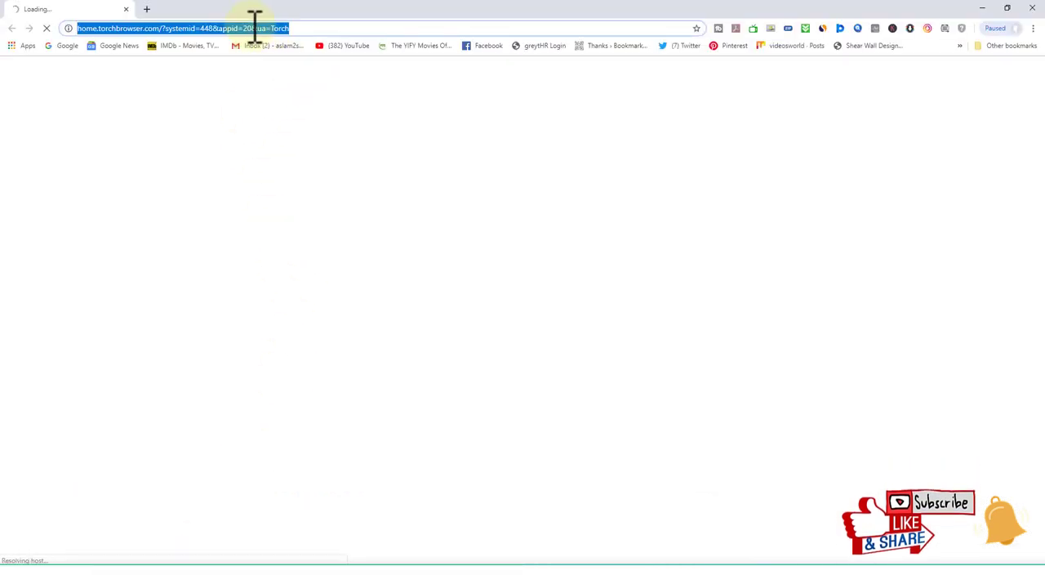
{"action": "type", "text": "wi"}
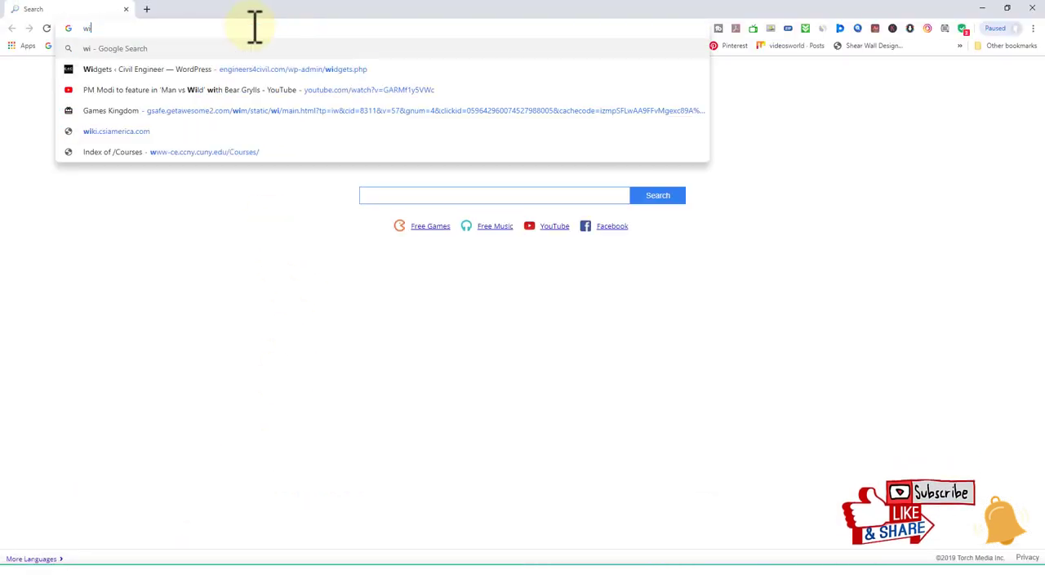
{"action": "type", "text": "ndows "}
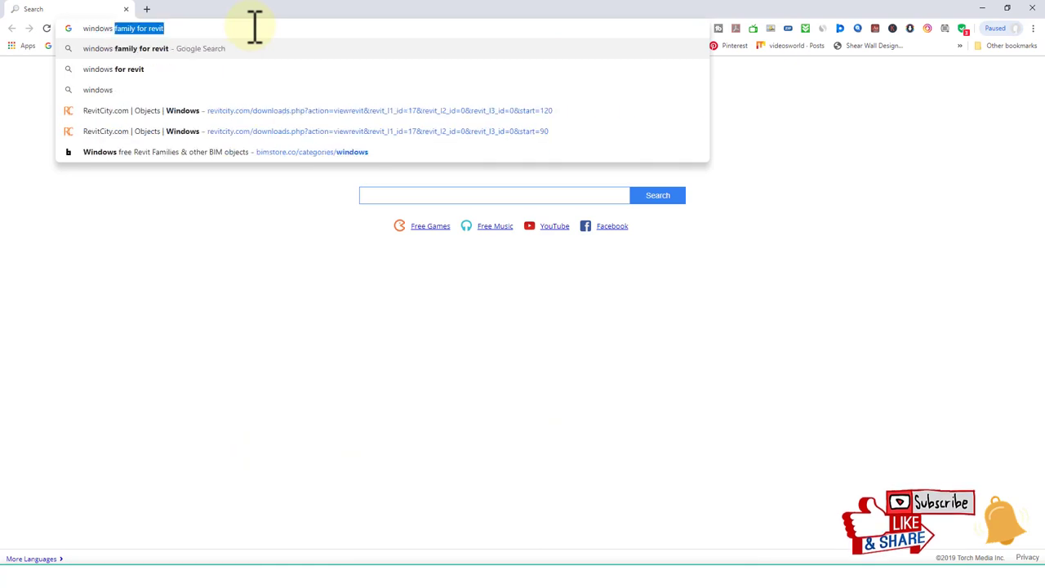
{"action": "type", "text": "fam"}
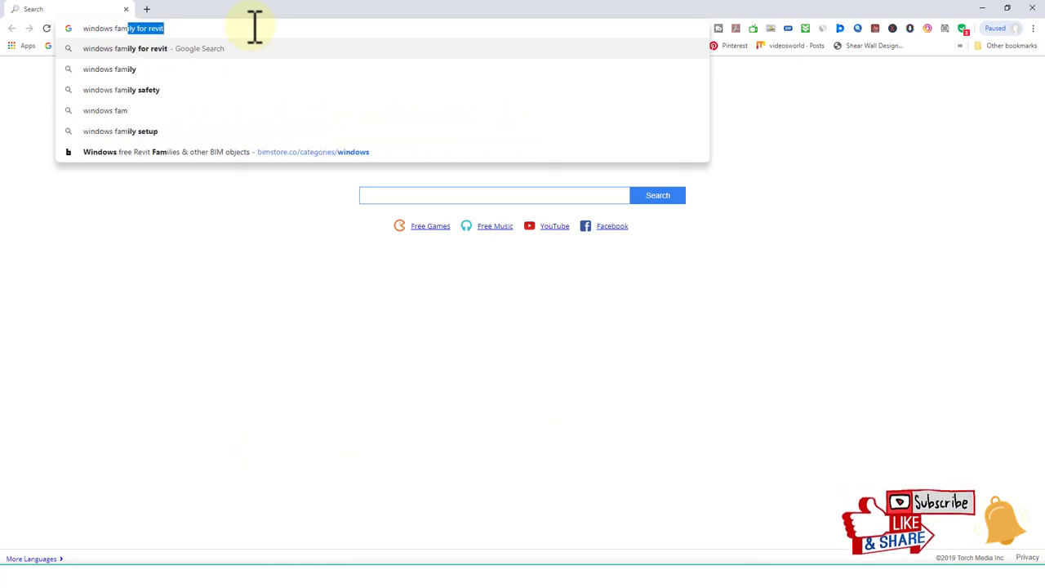
{"action": "type", "text": "ily for revi"}
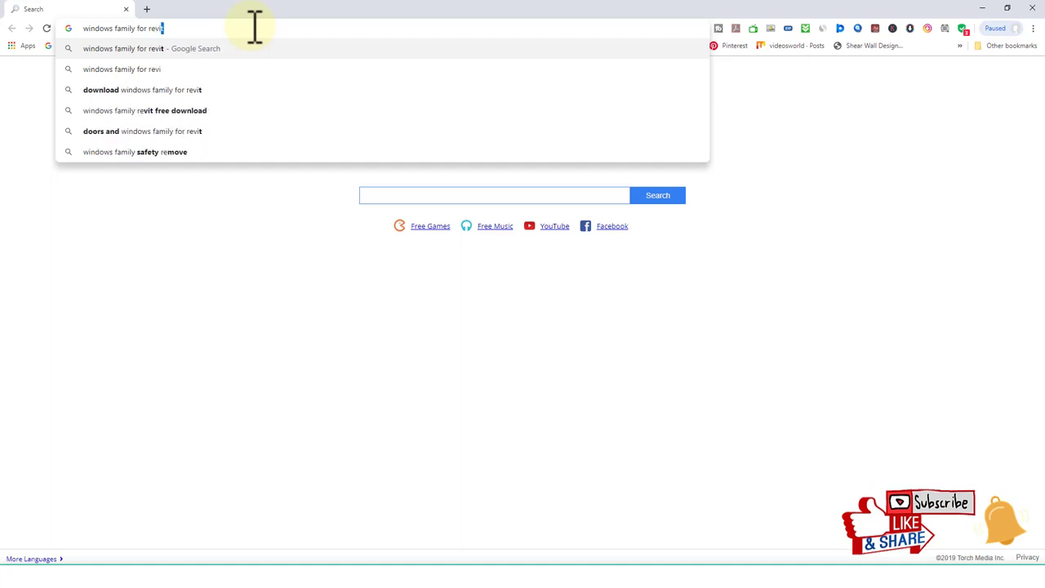
{"action": "key", "text": "Return"}
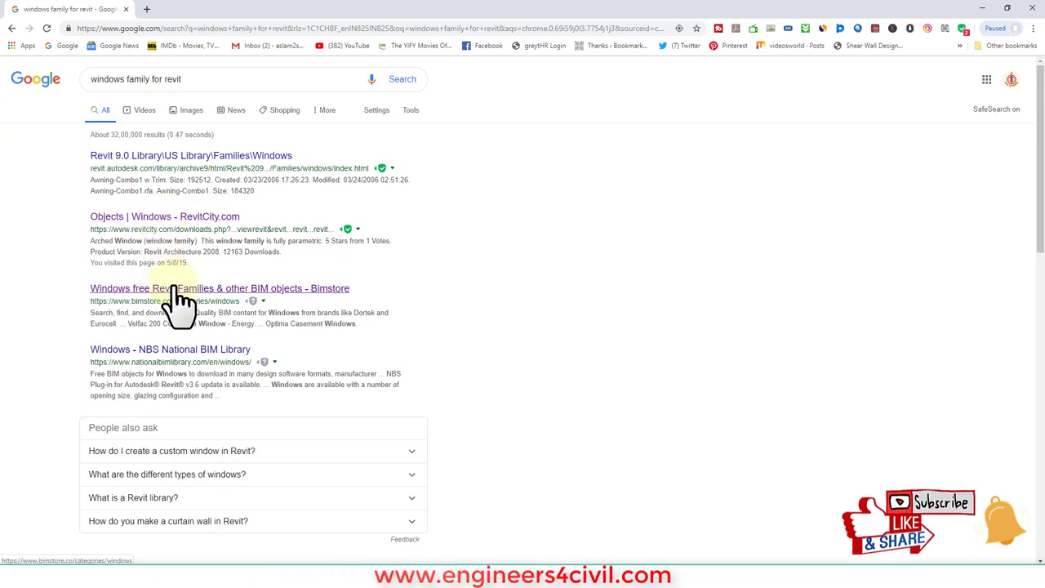
Step: Open the Bimstore and RevitCity results and download RevitCity's Arched Window w/ header and sill
{"action": "middle_click", "coordinate": [182, 234]}
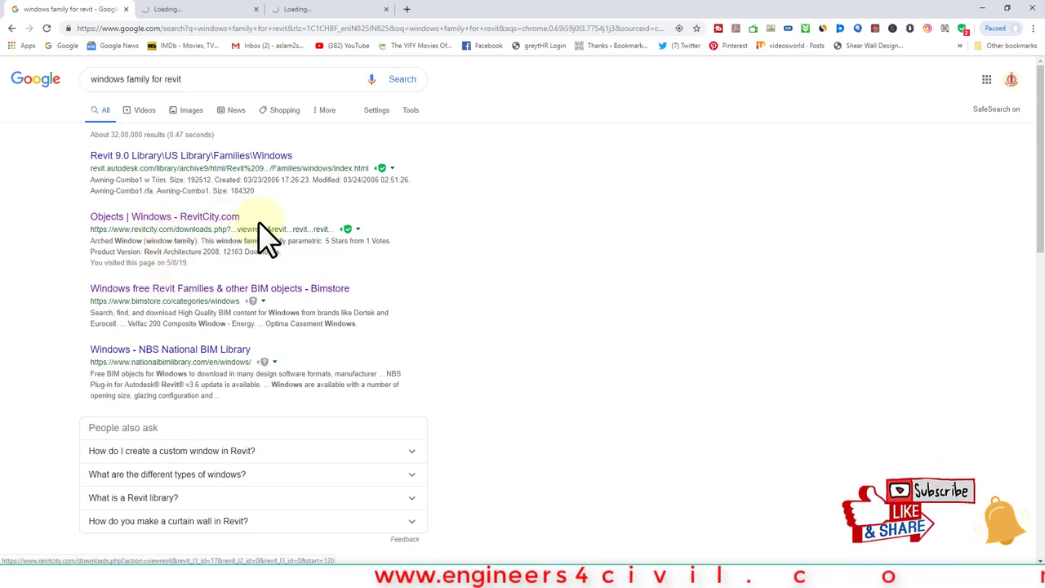
{"action": "left_click", "coordinate": [191, 12]}
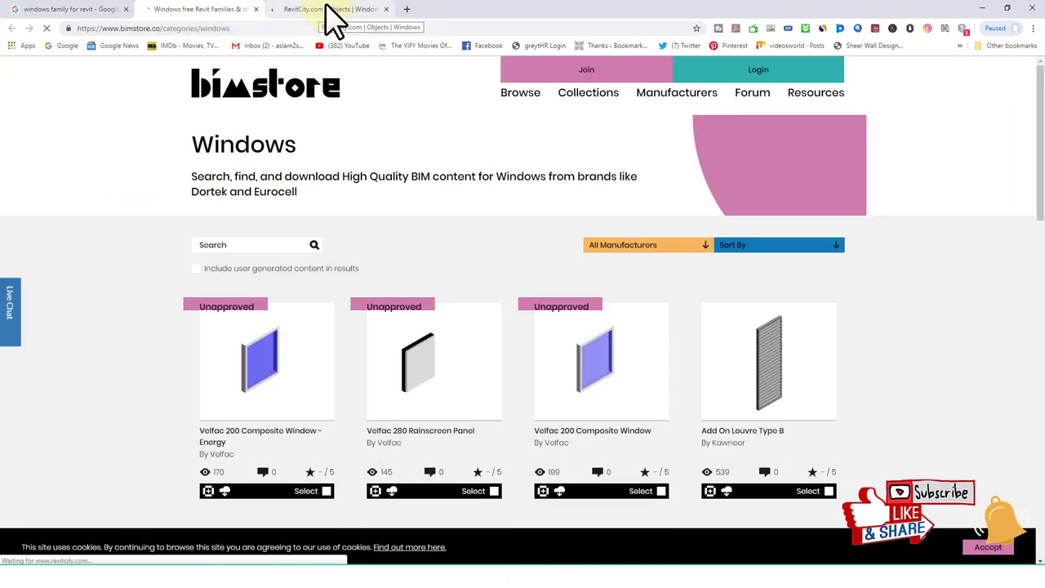
{"action": "left_click", "coordinate": [331, 10]}
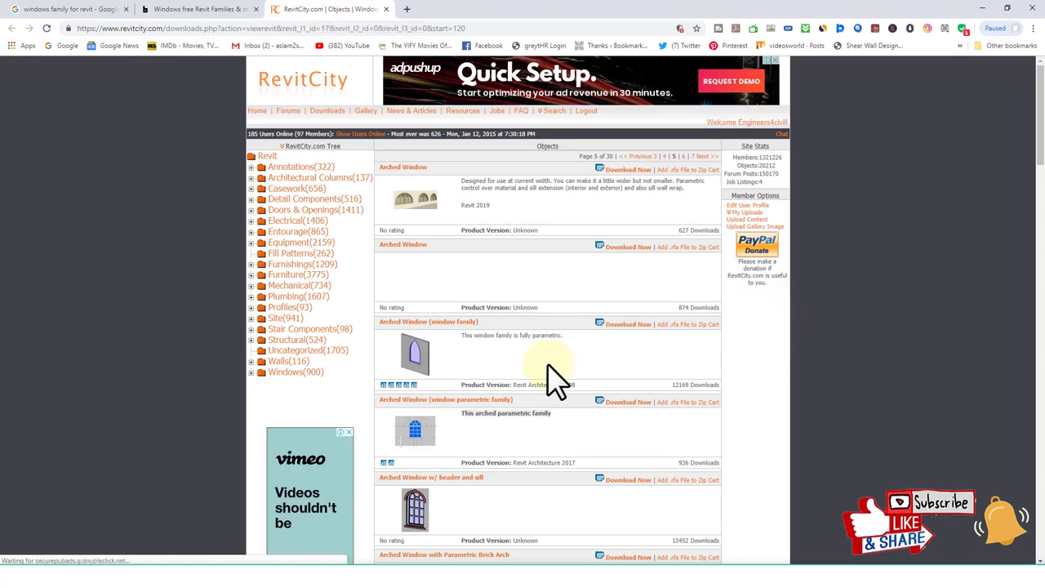
{"action": "scroll", "coordinate": [543, 367], "scroll_direction": "down", "scroll_amount": 3}
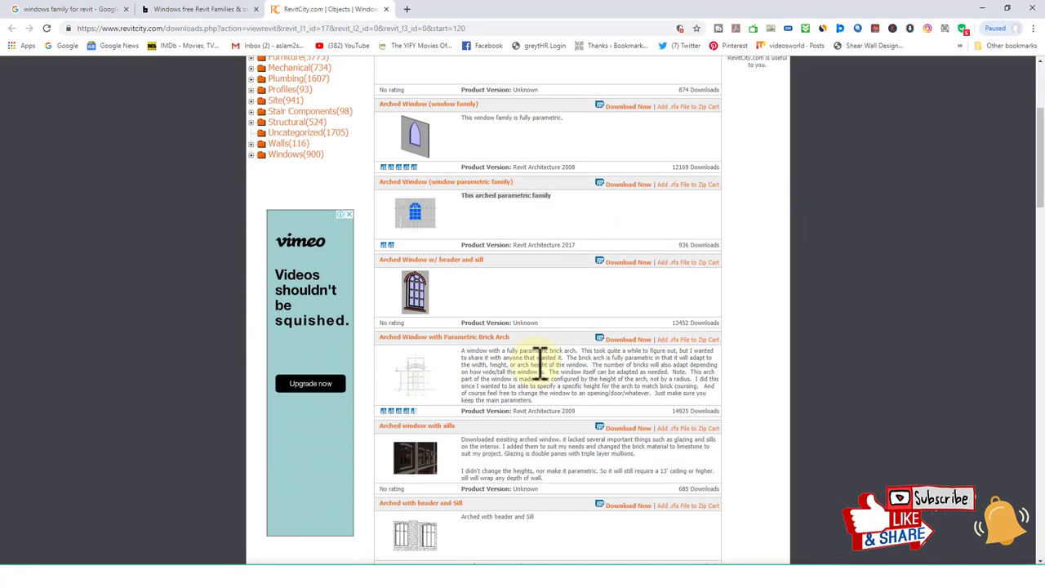
{"action": "left_click", "coordinate": [625, 264]}
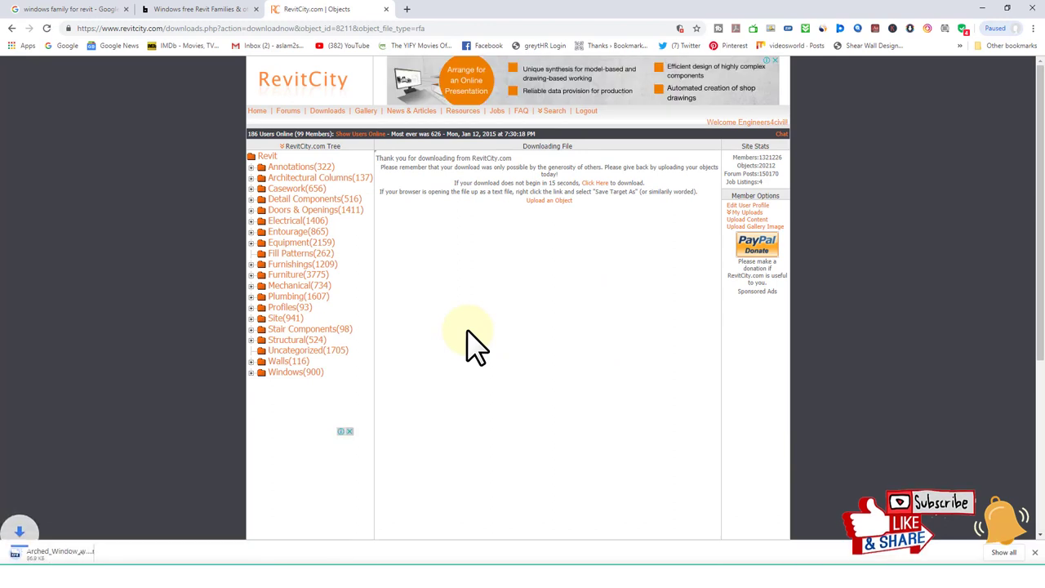
{"action": "left_click", "coordinate": [771, 146]}
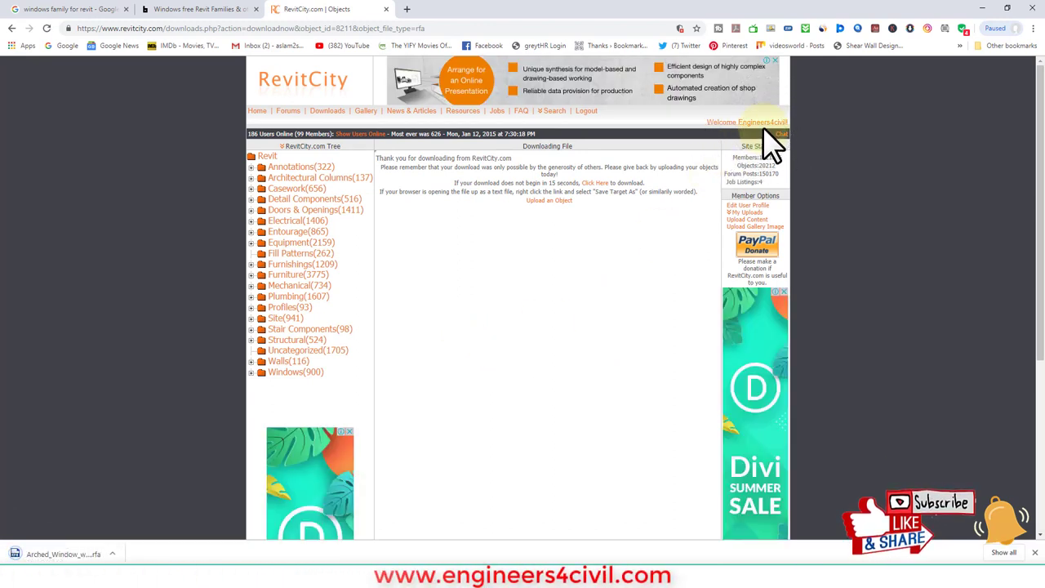
{"action": "left_click", "coordinate": [765, 129]}
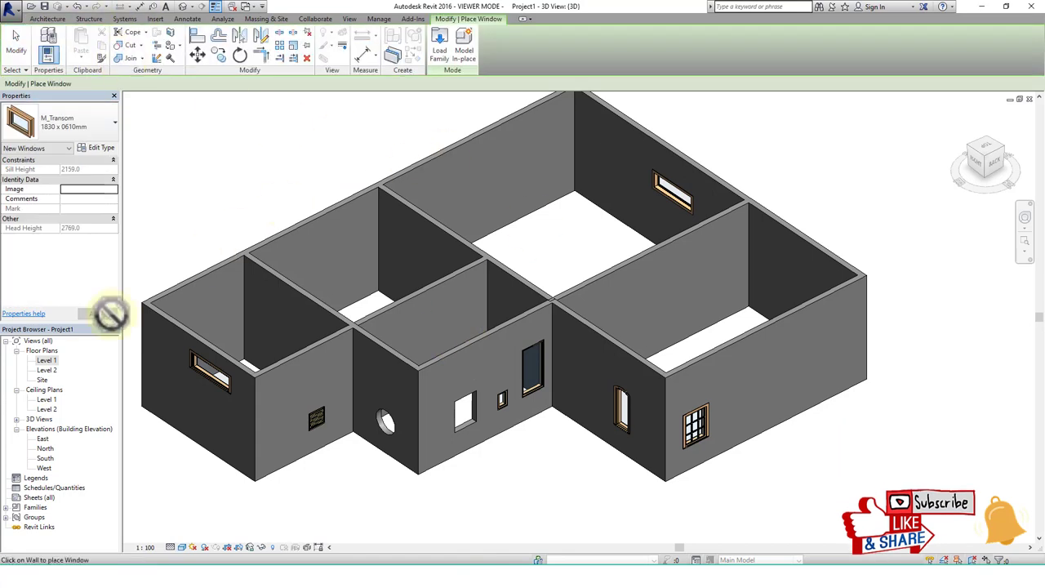
Step: On Level 1, browse Load Family to Downloads and select archtop_window_4483.rfa
{"action": "double_click", "coordinate": [41, 360]}
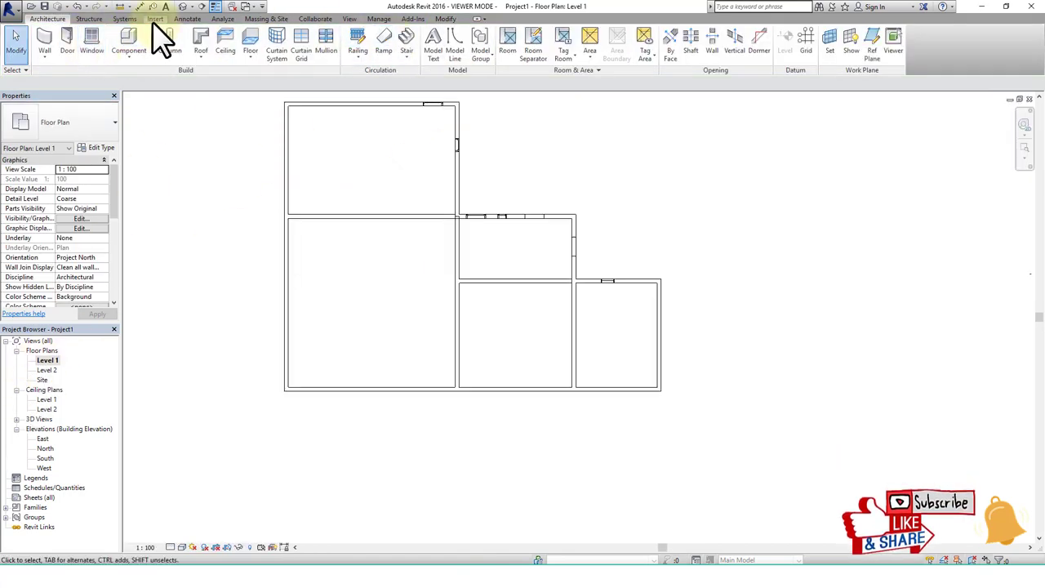
{"action": "left_click", "coordinate": [96, 41]}
{"action": "left_click", "coordinate": [440, 42]}
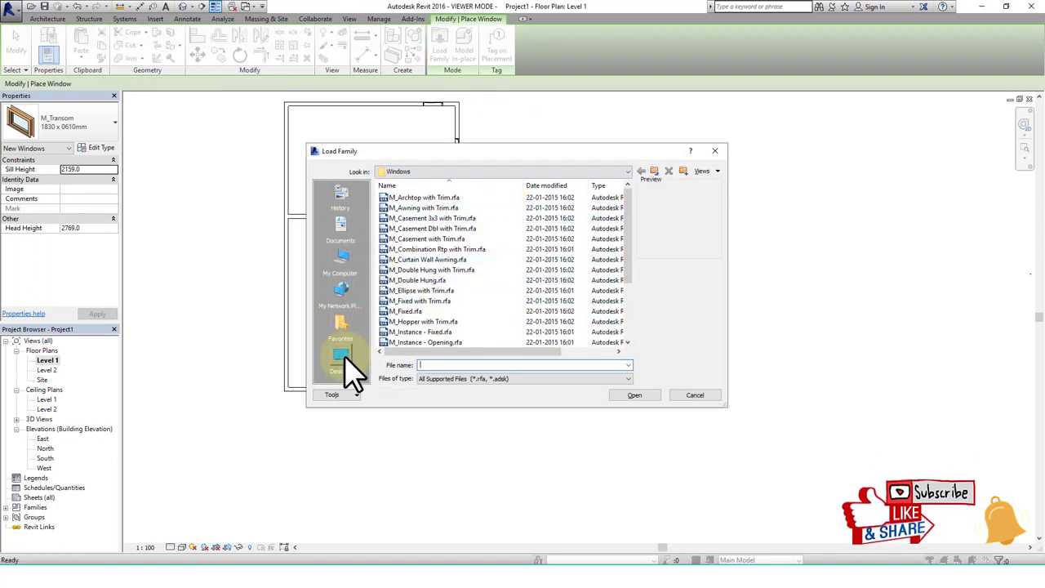
{"action": "left_click", "coordinate": [343, 264]}
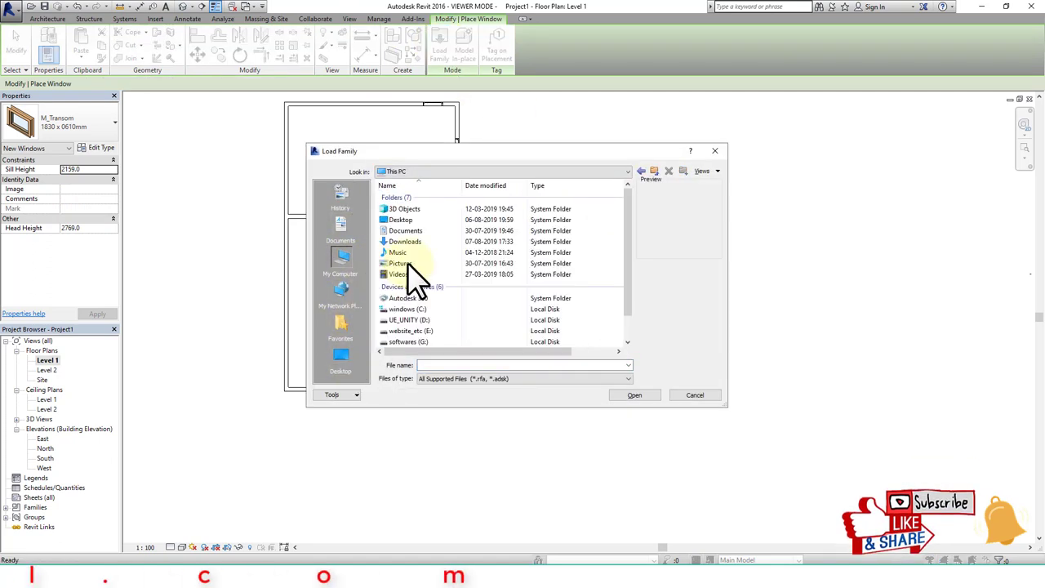
{"action": "double_click", "coordinate": [410, 230]}
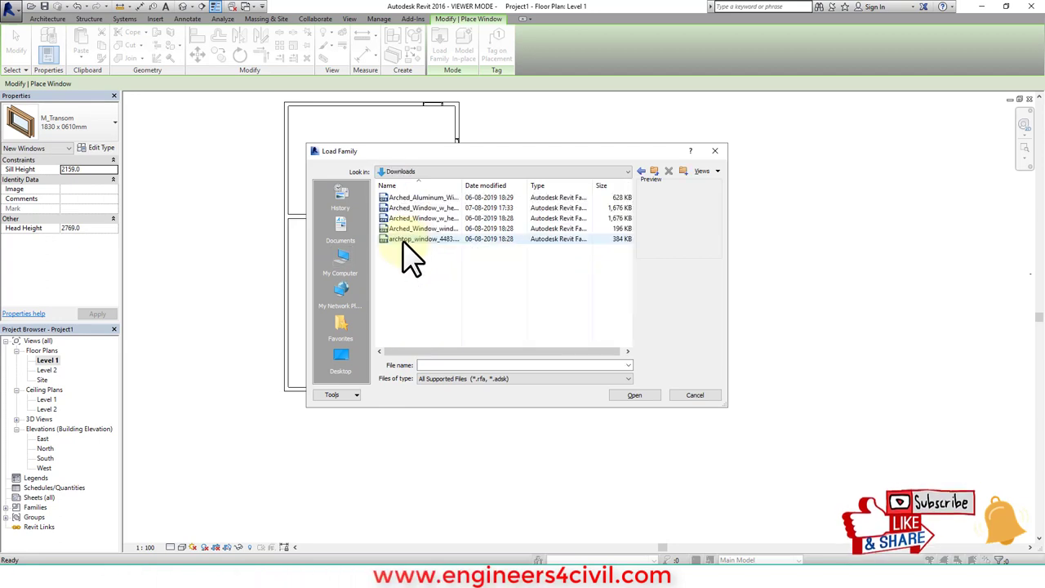
{"action": "left_click", "coordinate": [441, 208]}
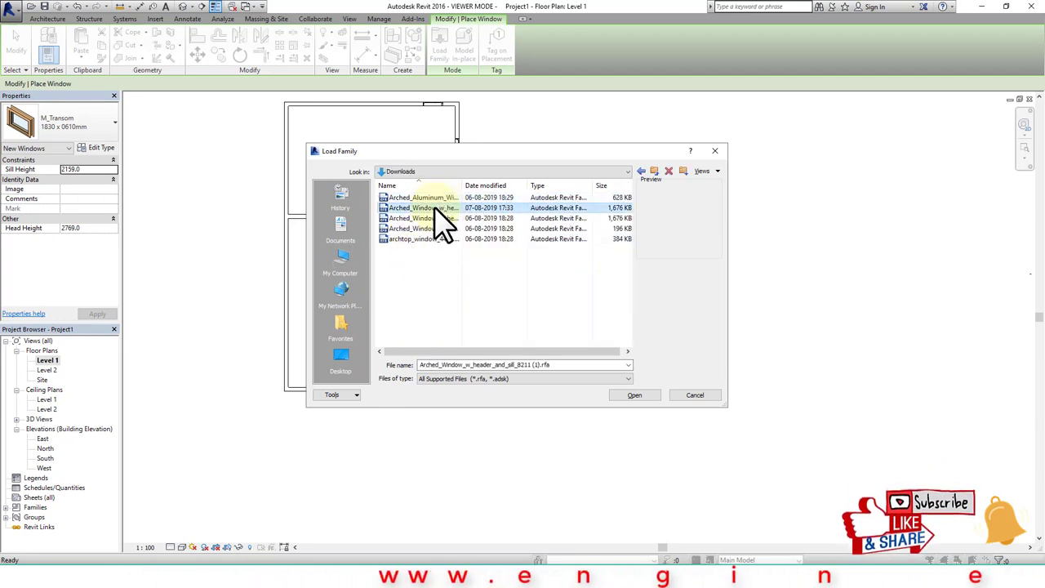
{"action": "left_click", "coordinate": [423, 238]}
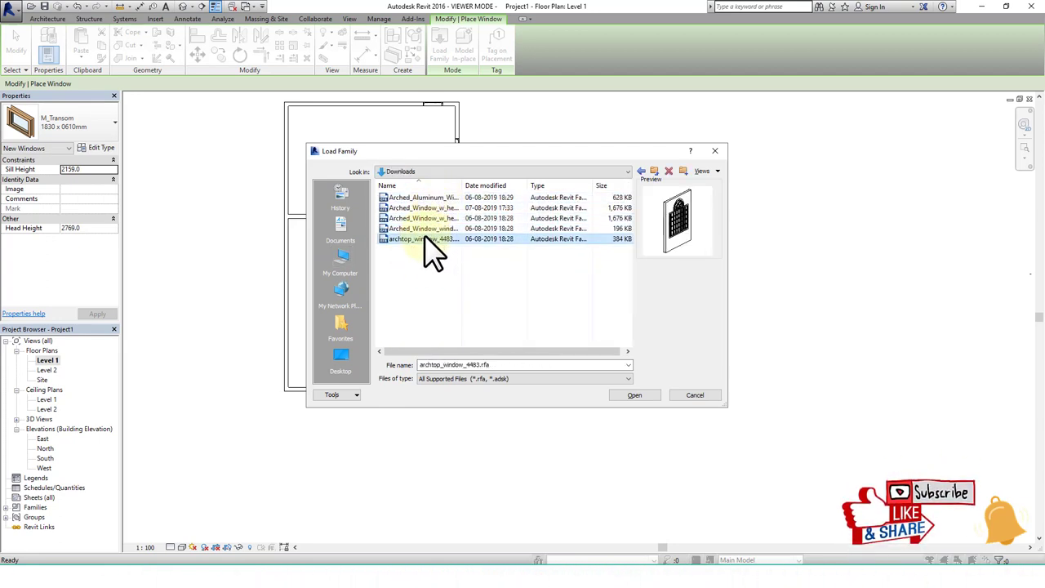
Step: Load archtop_window_4483, place it in the front wall in 3D, and stop placing windows
{"action": "left_click", "coordinate": [643, 395]}
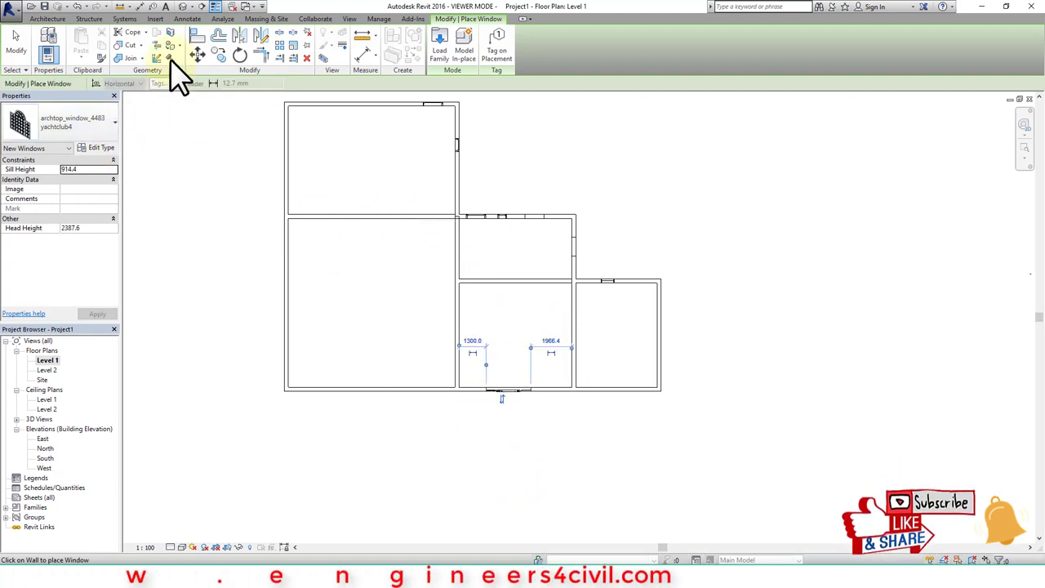
{"action": "left_click", "coordinate": [202, 6]}
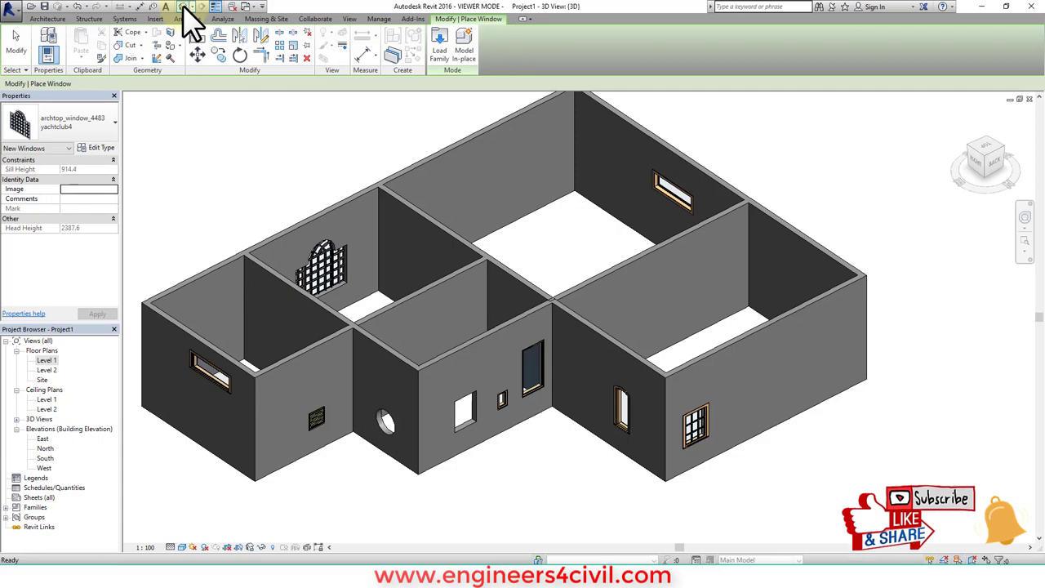
{"action": "left_click", "coordinate": [620, 408]}
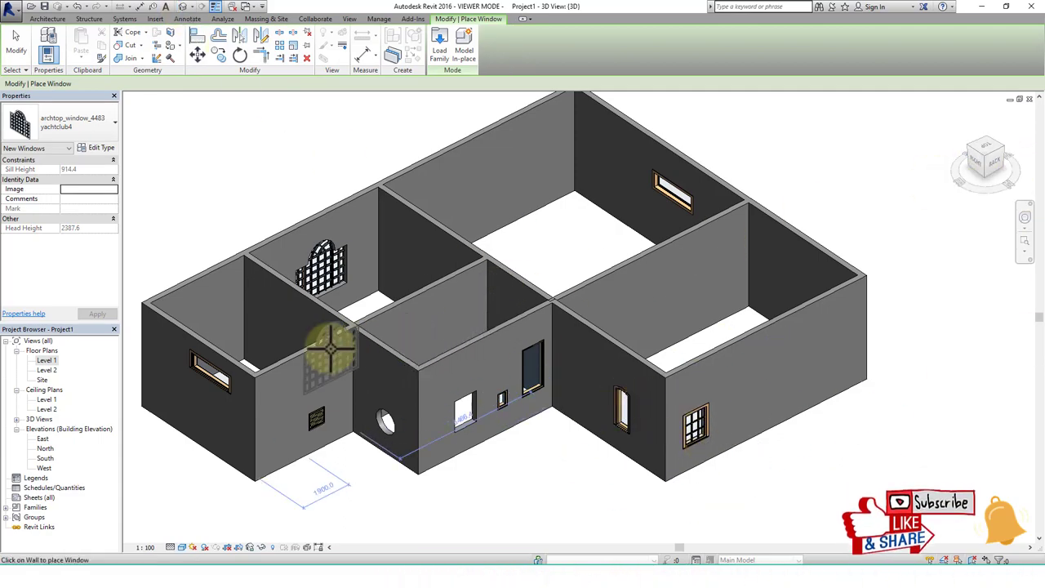
{"action": "mouse_move", "coordinate": [333, 345]}
{"action": "middle_mouse_down", "text": "shift"}
{"action": "mouse_move", "coordinate": [676, 278]}
{"action": "mouse_move", "coordinate": [625, 321]}
{"action": "middle_mouse_up", "text": "shift"}
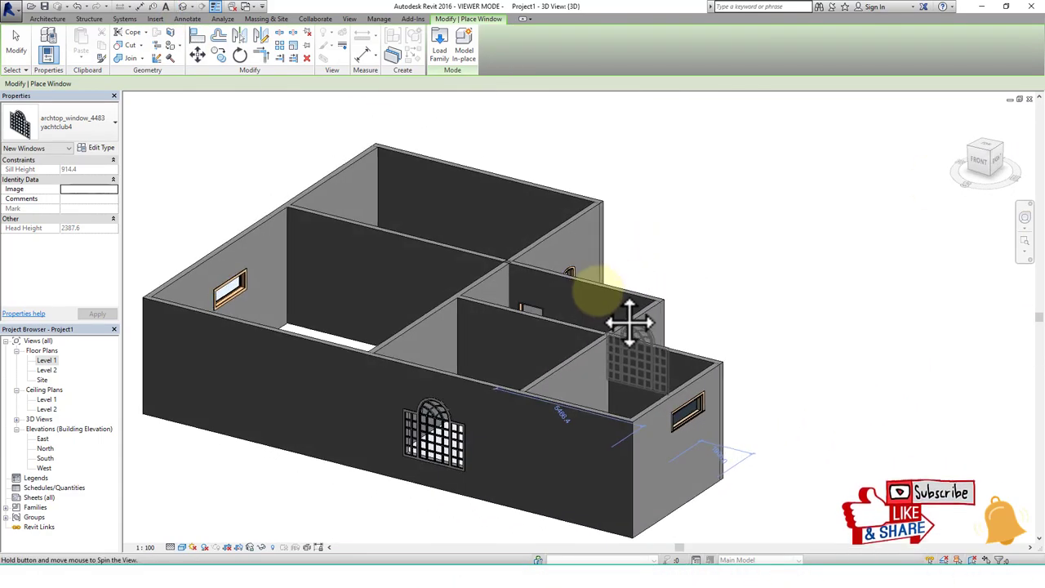
{"action": "scroll", "coordinate": [466, 432], "scroll_direction": "up", "scroll_amount": 3}
{"action": "scroll", "coordinate": [508, 464], "scroll_direction": "down", "scroll_amount": 3}
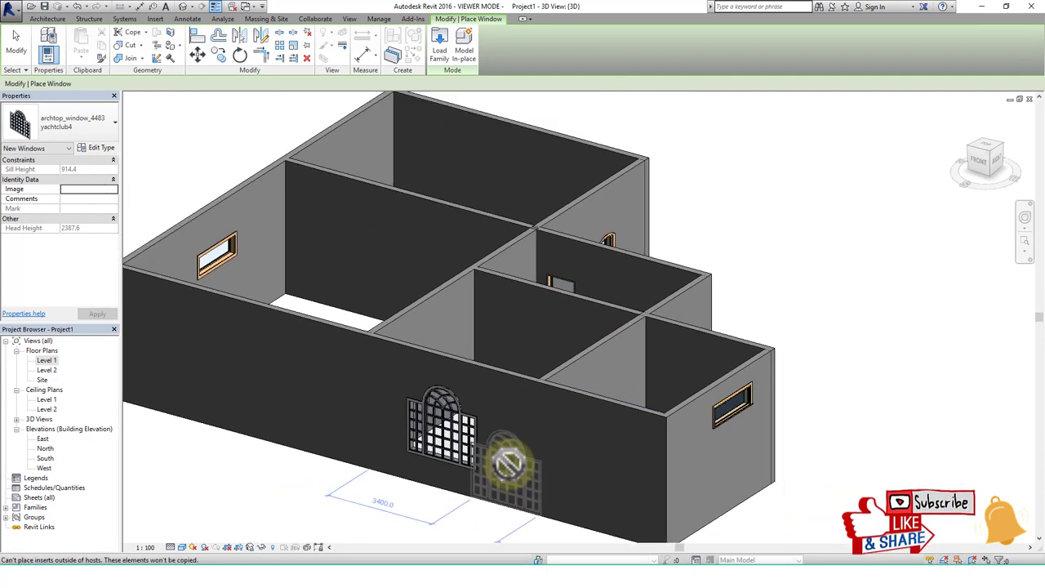
{"action": "key", "text": "Escape"}
{"action": "key", "text": "Escape"}
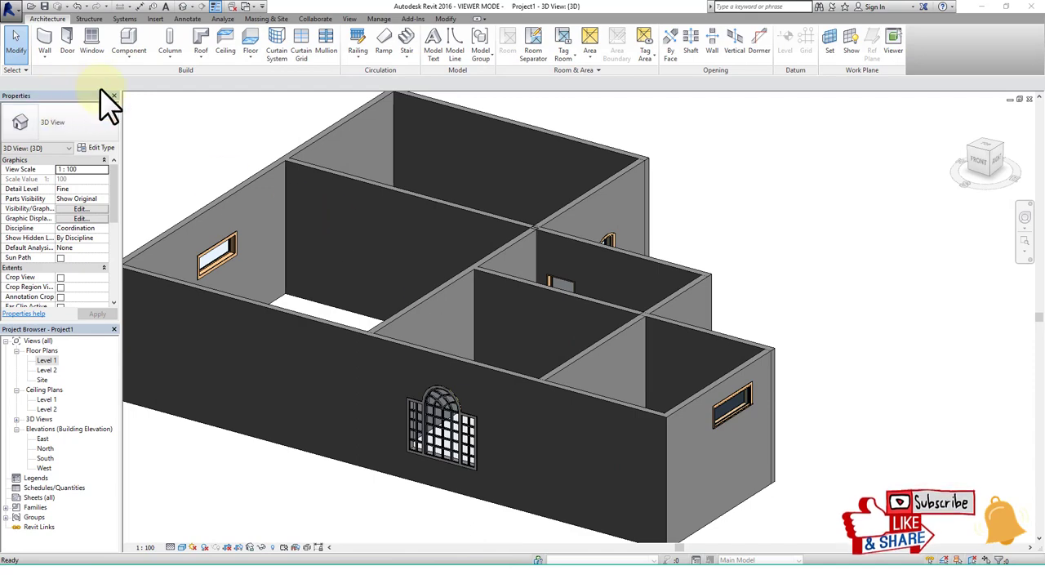
Step: Load Arched_Aluminum_Window_12912 and place it in the front wall left of the grid window
{"action": "left_click", "coordinate": [94, 51]}
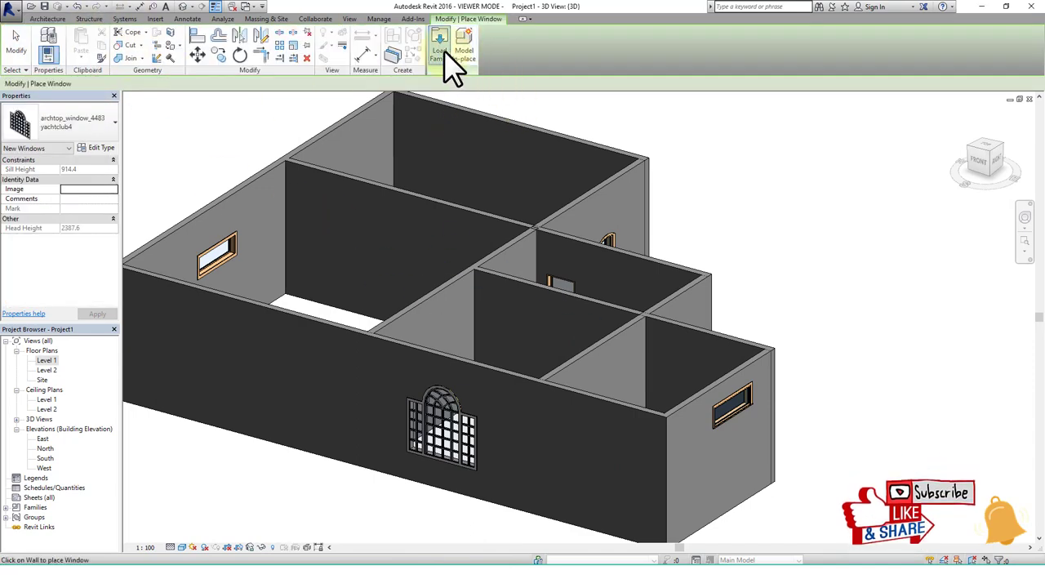
{"action": "left_click", "coordinate": [447, 53]}
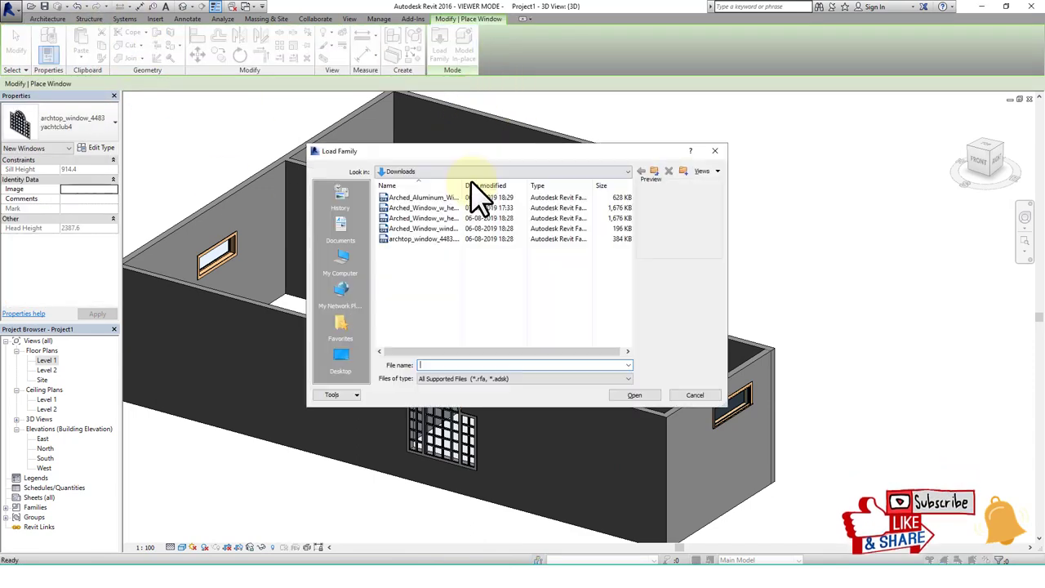
{"action": "left_click", "coordinate": [645, 396]}
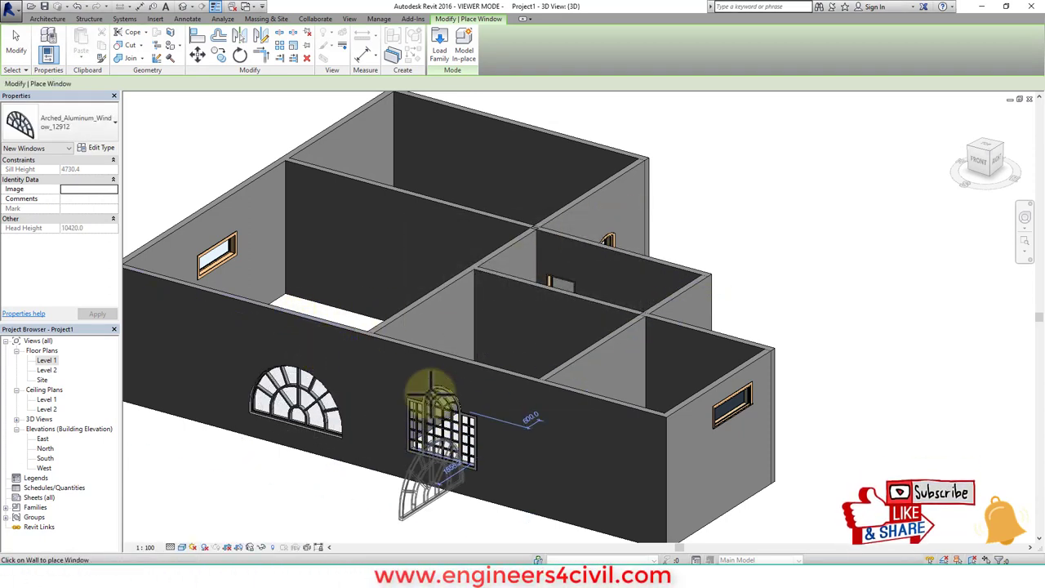
{"action": "scroll", "coordinate": [441, 386], "scroll_direction": "down", "scroll_amount": 1}
{"action": "scroll", "coordinate": [441, 386], "scroll_direction": "down", "scroll_amount": 2}
{"action": "key", "text": "Escape"}
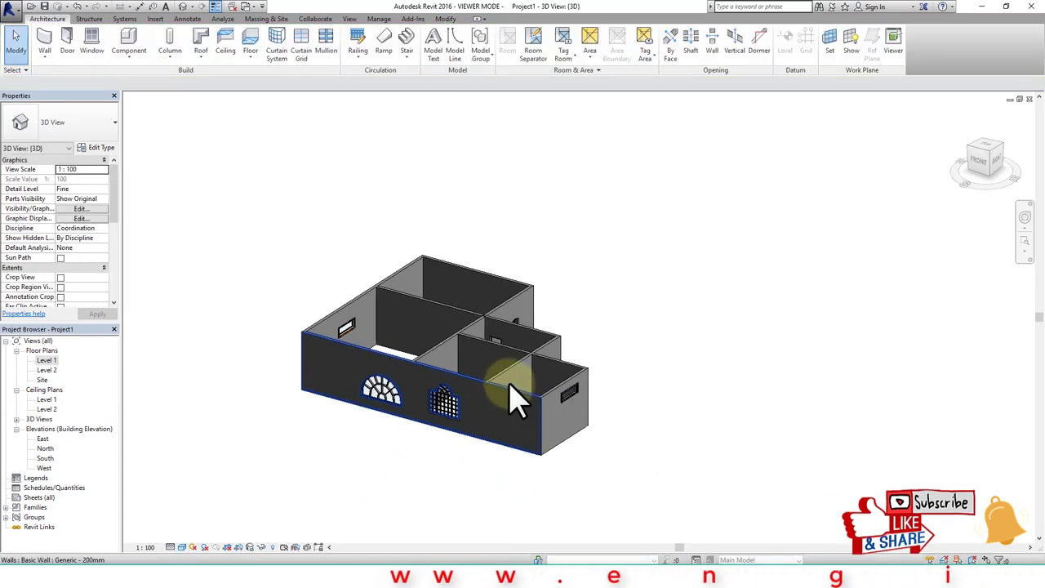
Step: Pan and zoom the 3D view, then restart window placement with the Arched_Aluminum_Window_12912 type
{"action": "mouse_move", "coordinate": [526, 425]}
{"action": "middle_mouse_down"}
{"action": "mouse_move", "coordinate": [485, 434]}
{"action": "mouse_move", "coordinate": [653, 401]}
{"action": "middle_mouse_up"}
{"action": "scroll", "coordinate": [534, 416], "scroll_direction": "up", "scroll_amount": 1}
{"action": "scroll", "coordinate": [509, 411], "scroll_direction": "up", "scroll_amount": 1}
{"action": "scroll", "coordinate": [591, 392], "scroll_direction": "up", "scroll_amount": 2}
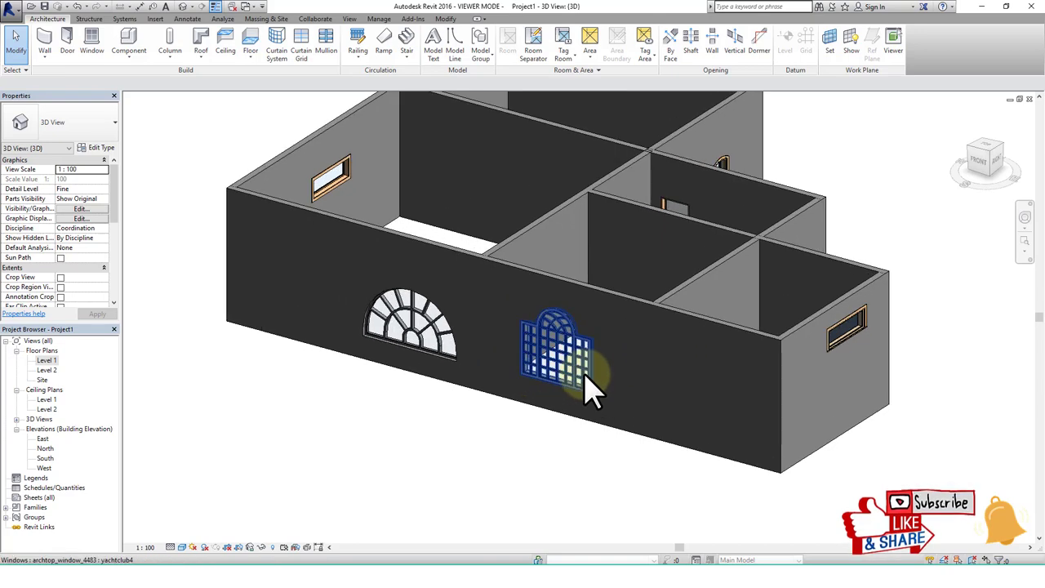
{"action": "left_click", "coordinate": [94, 50]}
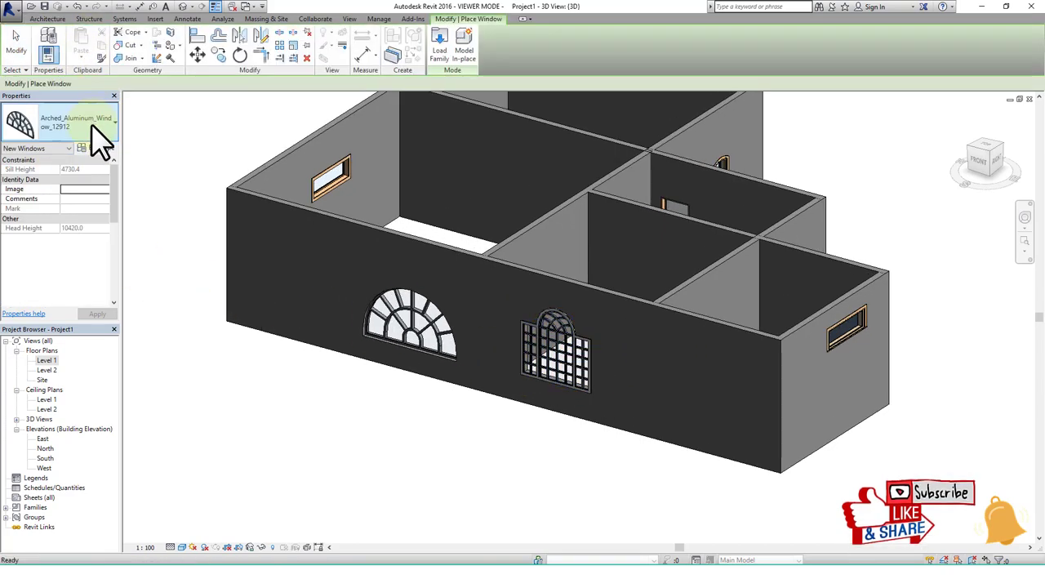
{"action": "left_click", "coordinate": [104, 126]}
{"action": "left_click", "coordinate": [105, 127]}
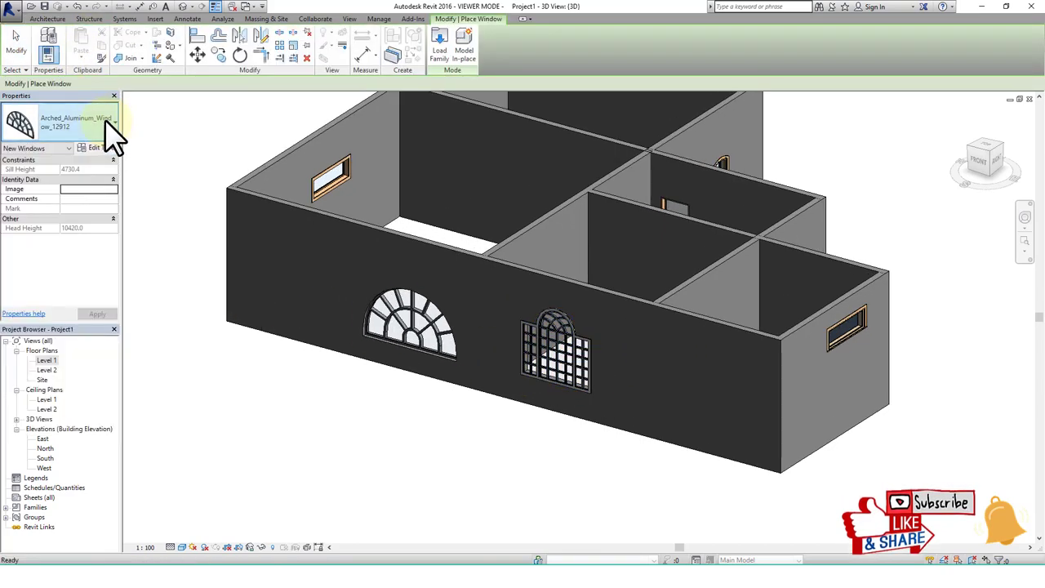
Step: Load Arched_Window_window_family_4894 and place it in the front wall right of the grid window
{"action": "left_click", "coordinate": [441, 43]}
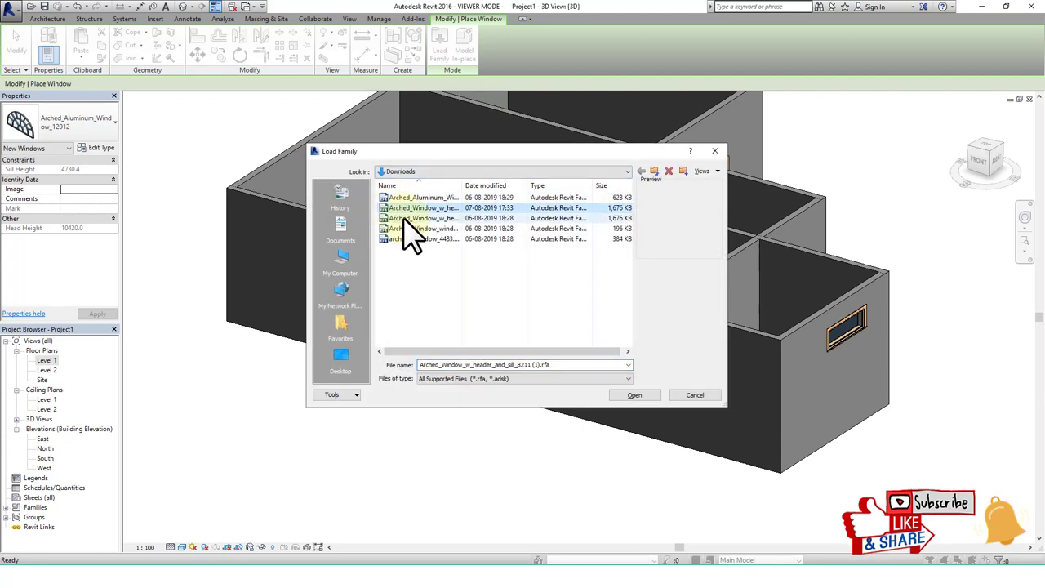
{"action": "left_click", "coordinate": [423, 228]}
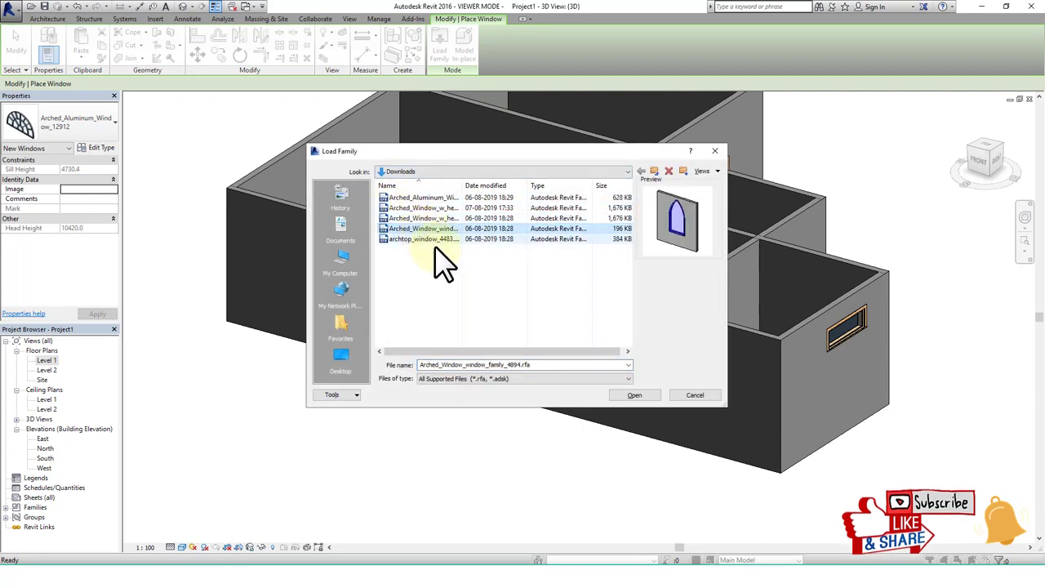
{"action": "left_click", "coordinate": [636, 395]}
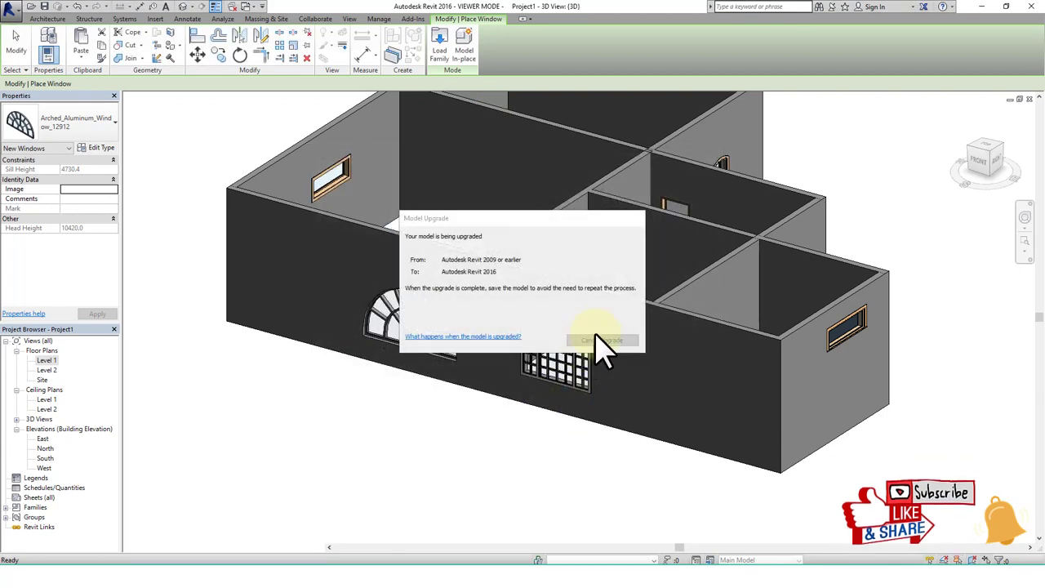
{"action": "left_click", "coordinate": [639, 371]}
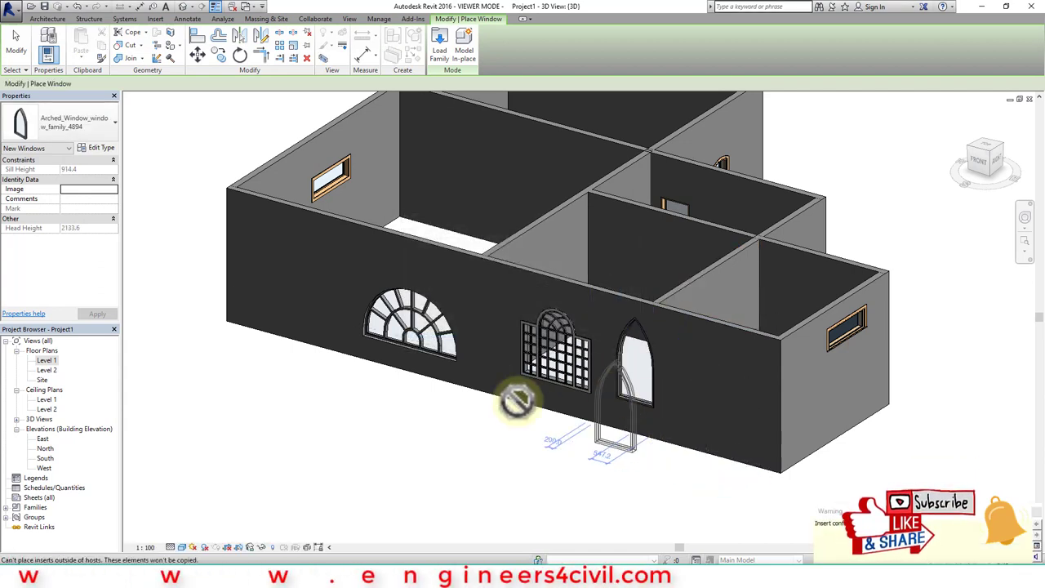
{"action": "key", "text": "Escape"}
{"action": "key", "text": "Escape"}
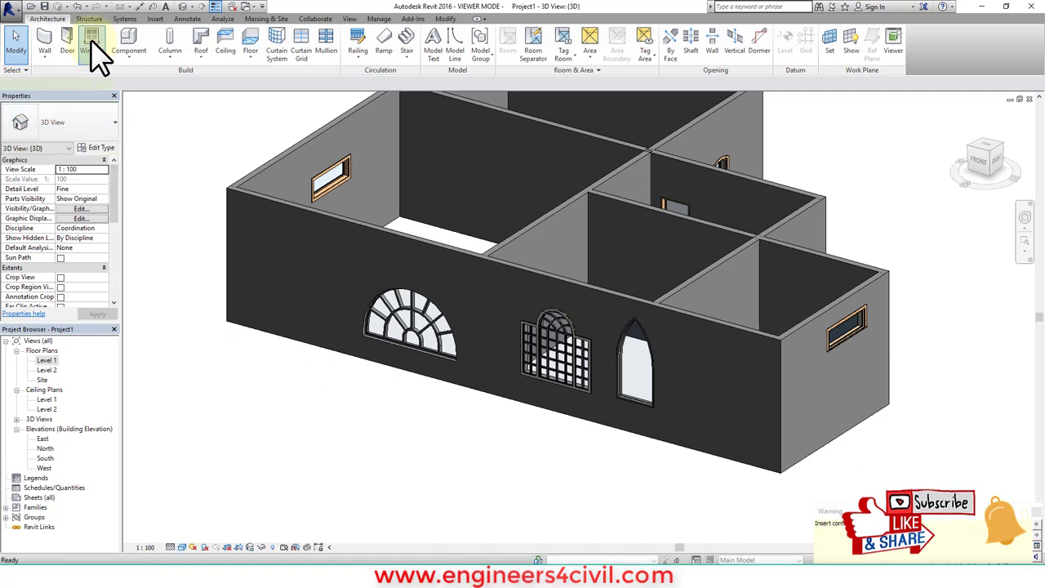
{"action": "left_click", "coordinate": [92, 45]}
Step: Choose the M_Casement 3x3 with Trim 0915 x 1525mm type for the front wall's left end
{"action": "left_click", "coordinate": [112, 138]}
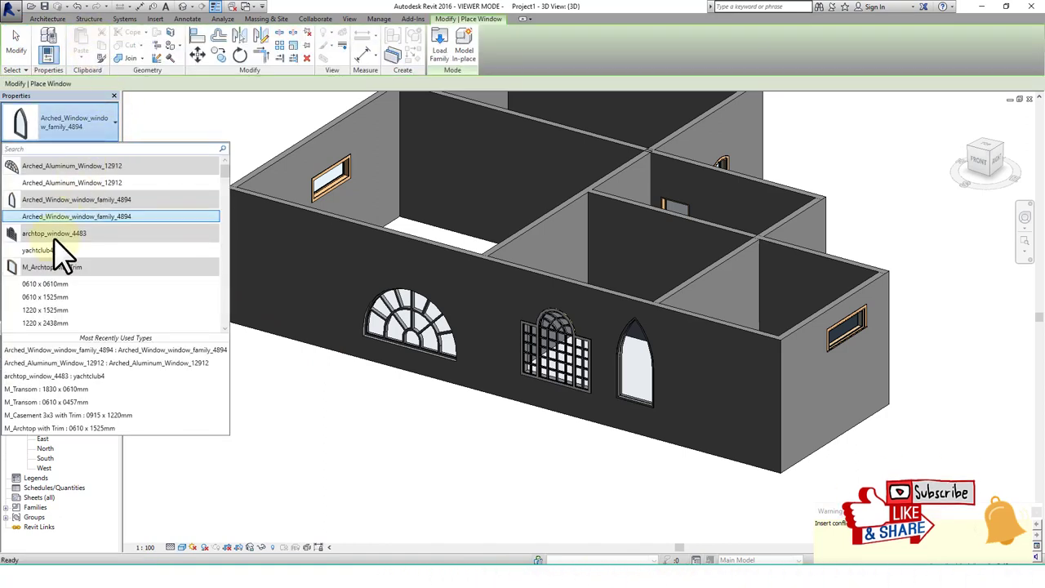
{"action": "scroll", "coordinate": [61, 291], "scroll_direction": "down", "scroll_amount": 3}
{"action": "scroll", "coordinate": [63, 291], "scroll_direction": "up", "scroll_amount": 3}
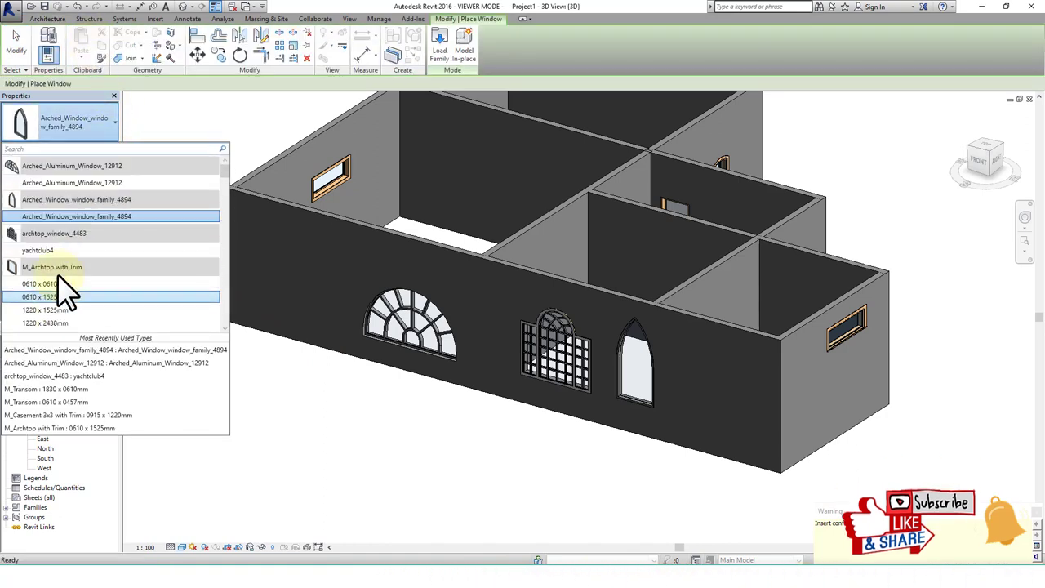
{"action": "scroll", "coordinate": [63, 292], "scroll_direction": "down", "scroll_amount": 3}
{"action": "scroll", "coordinate": [64, 291], "scroll_direction": "down", "scroll_amount": 3}
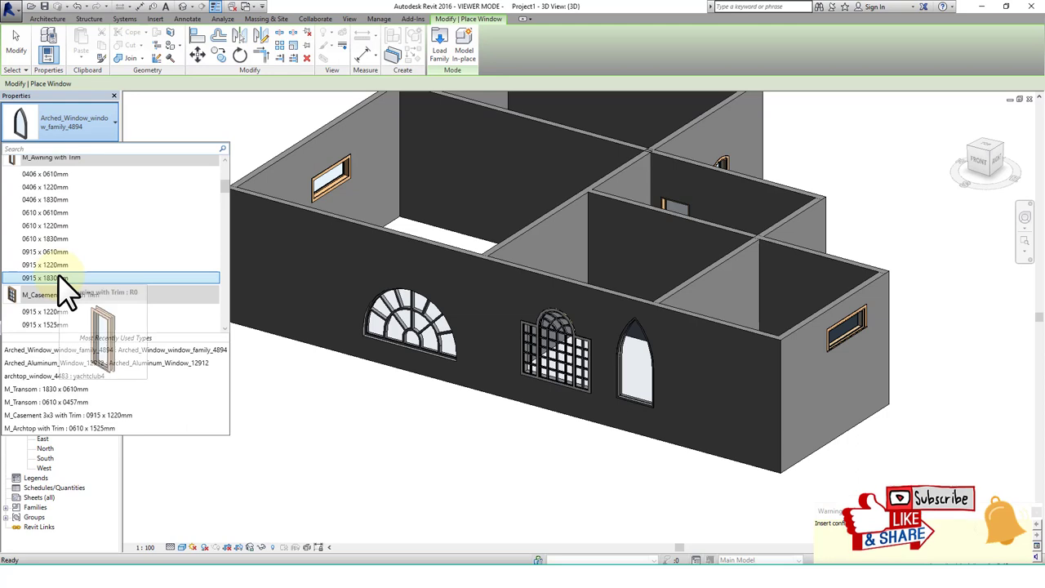
{"action": "left_click", "coordinate": [48, 325]}
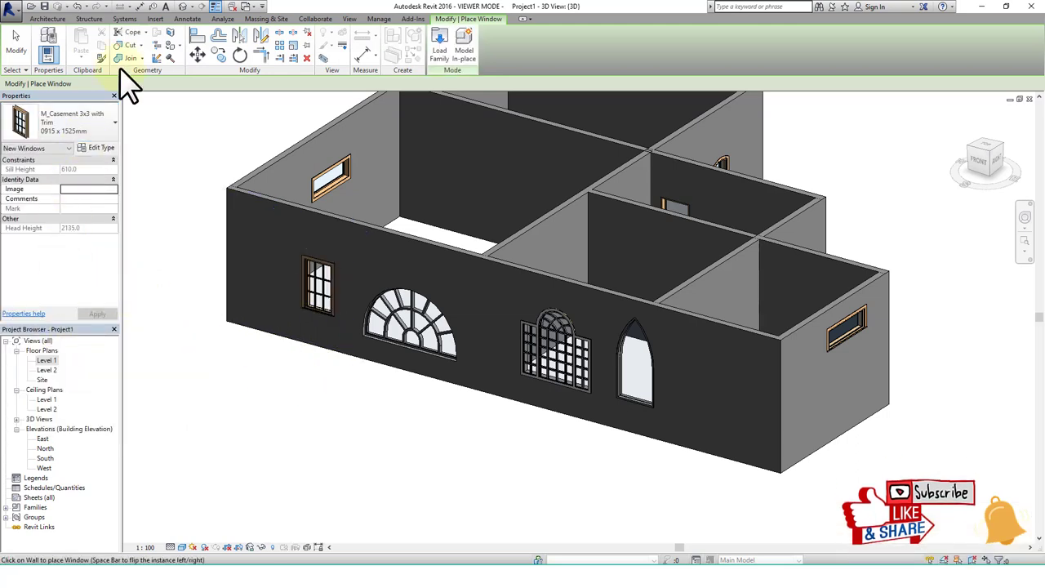
Step: Choose the round M_Ellipse with Trim 915 x 1200mm type to add beside it
{"action": "left_click", "coordinate": [118, 134]}
{"action": "scroll", "coordinate": [119, 256], "scroll_direction": "down", "scroll_amount": 3}
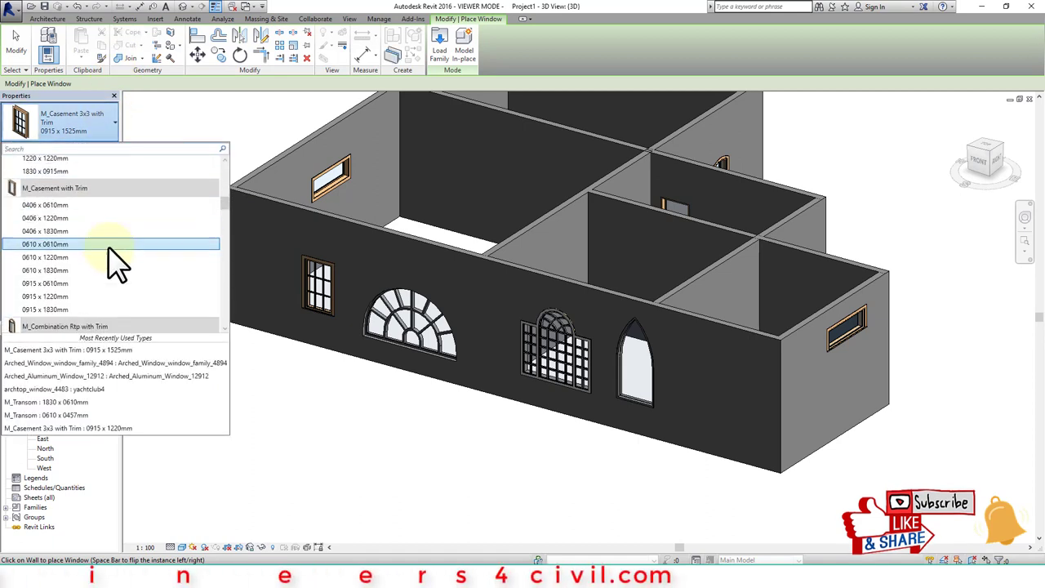
{"action": "scroll", "coordinate": [118, 256], "scroll_direction": "down", "scroll_amount": 3}
{"action": "scroll", "coordinate": [119, 261], "scroll_direction": "down", "scroll_amount": 3}
{"action": "scroll", "coordinate": [42, 261], "scroll_direction": "down", "scroll_amount": 3}
{"action": "scroll", "coordinate": [47, 256], "scroll_direction": "down", "scroll_amount": 3}
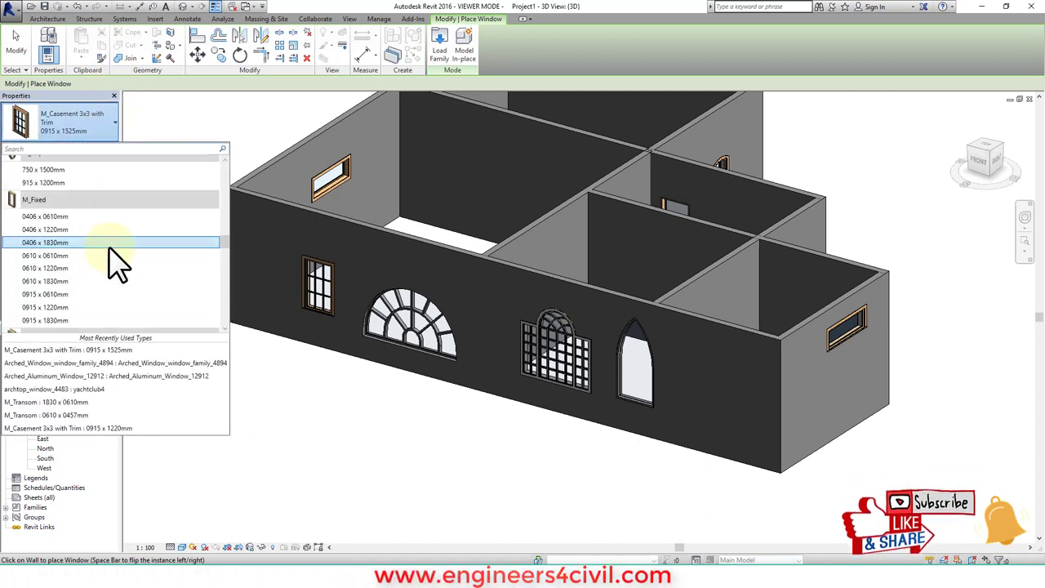
{"action": "scroll", "coordinate": [46, 196], "scroll_direction": "down", "scroll_amount": 3}
{"action": "left_click", "coordinate": [45, 209]}
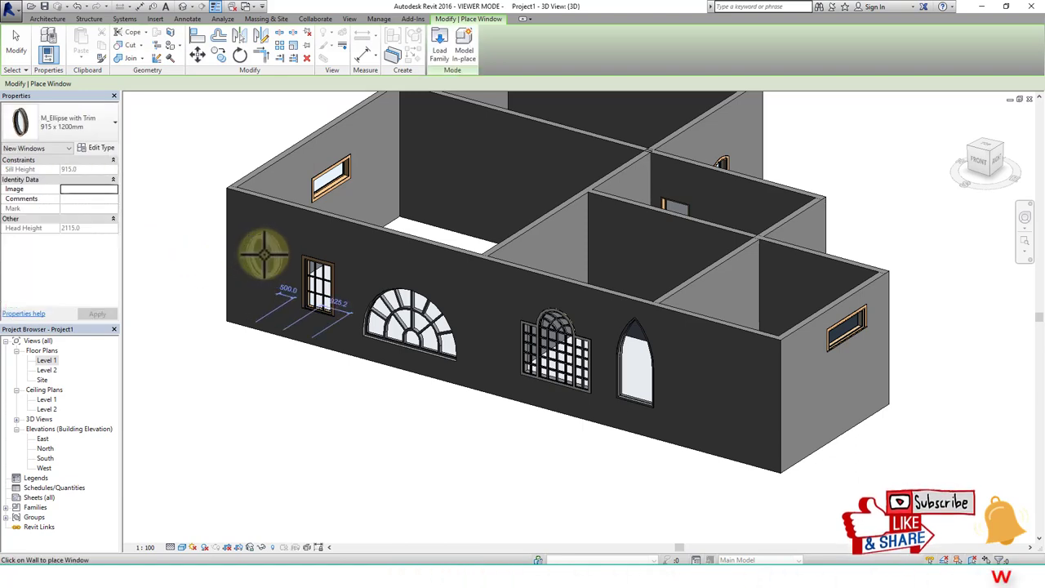
Step: Load the Arched_Window_w_header_and_sill_8211 window family from file
{"action": "left_click", "coordinate": [440, 45]}
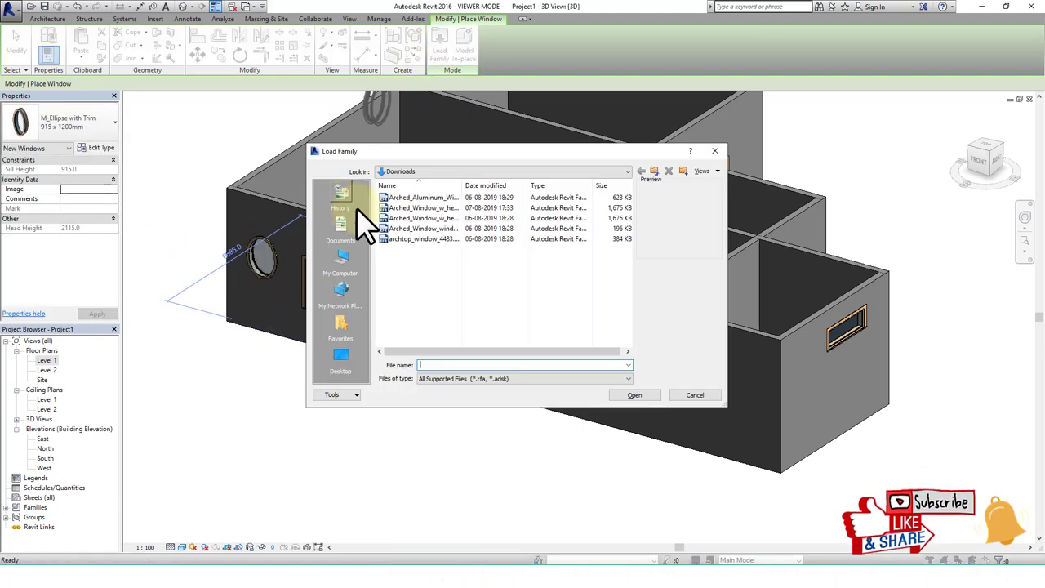
{"action": "left_click", "coordinate": [426, 239]}
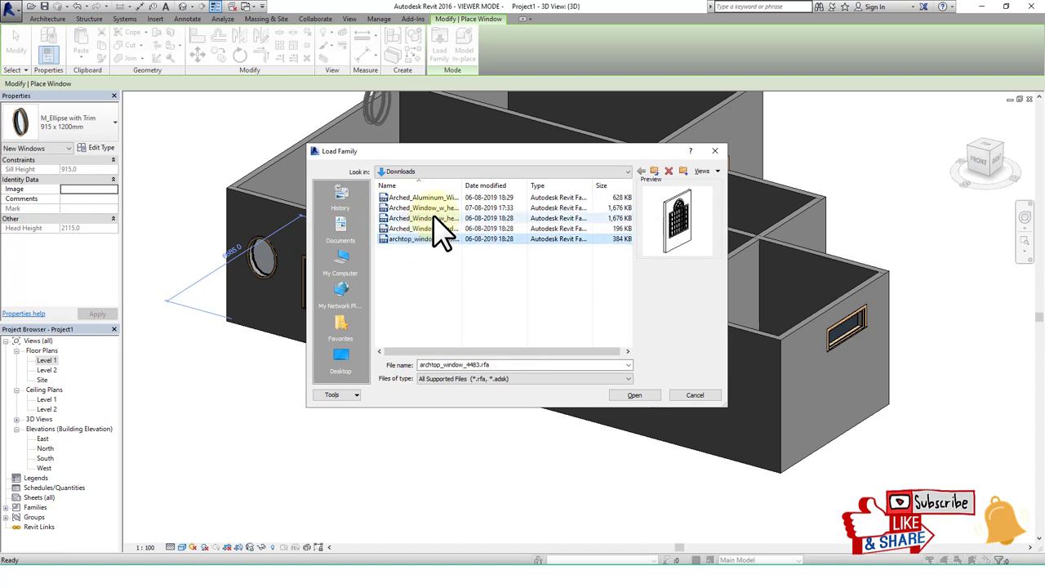
{"action": "left_click", "coordinate": [434, 210]}
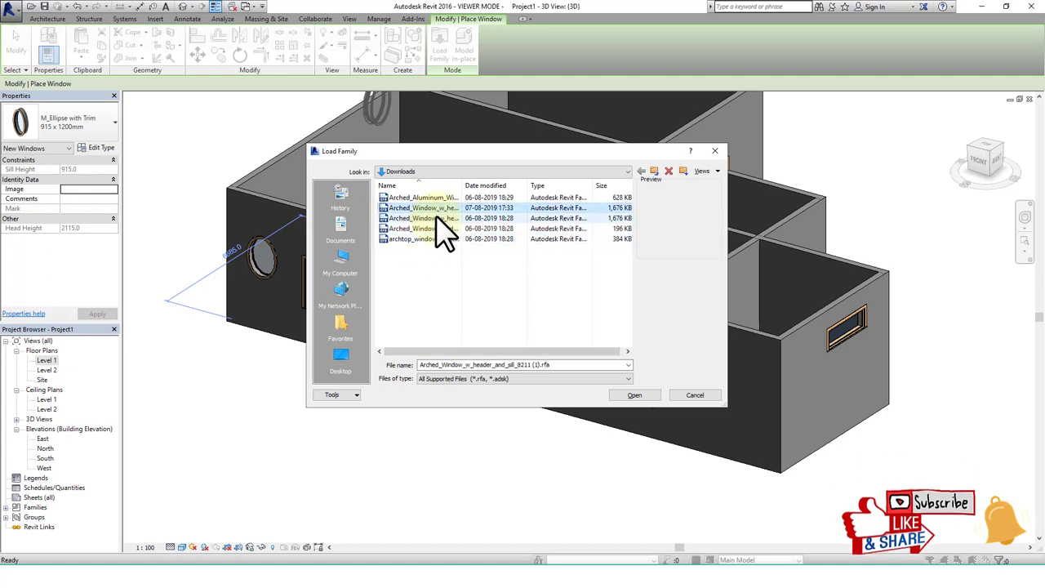
{"action": "left_click", "coordinate": [629, 397]}
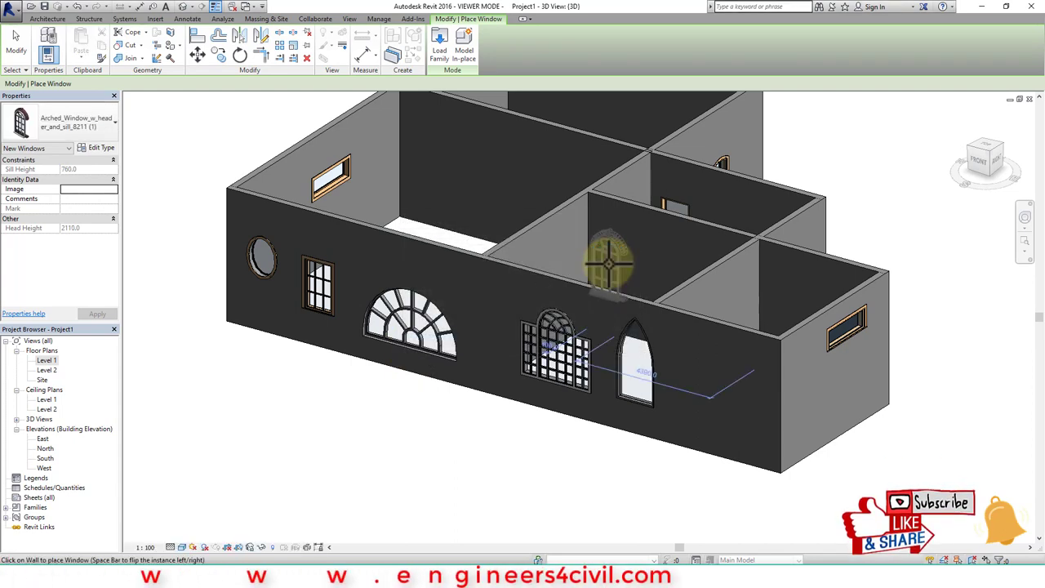
Step: Try placing the header-and-sill window, cancel the resulting errors, and restart arched window placement
{"action": "left_click", "coordinate": [689, 440]}
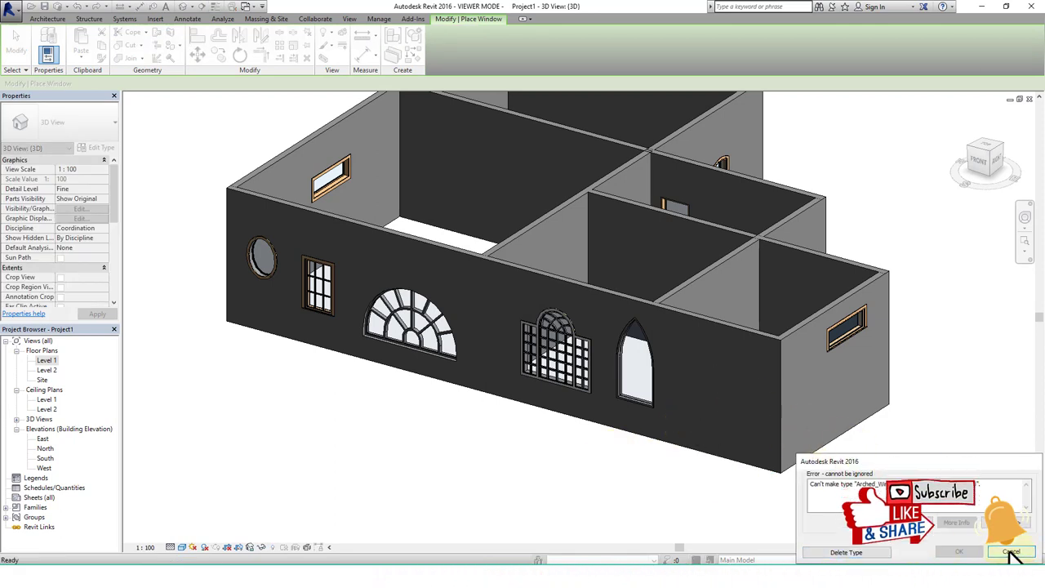
{"action": "left_click", "coordinate": [908, 522]}
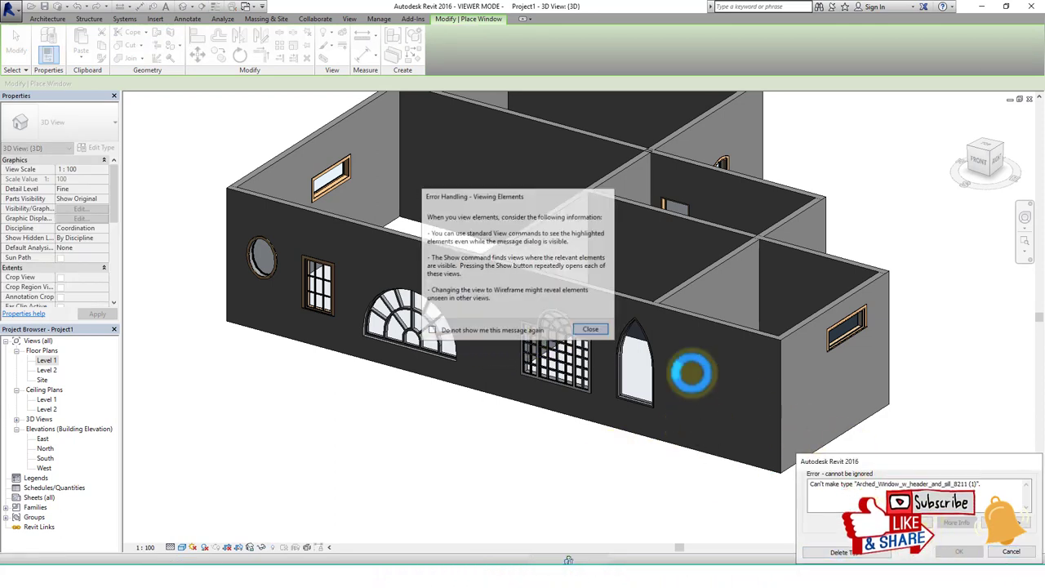
{"action": "left_click", "coordinate": [542, 304]}
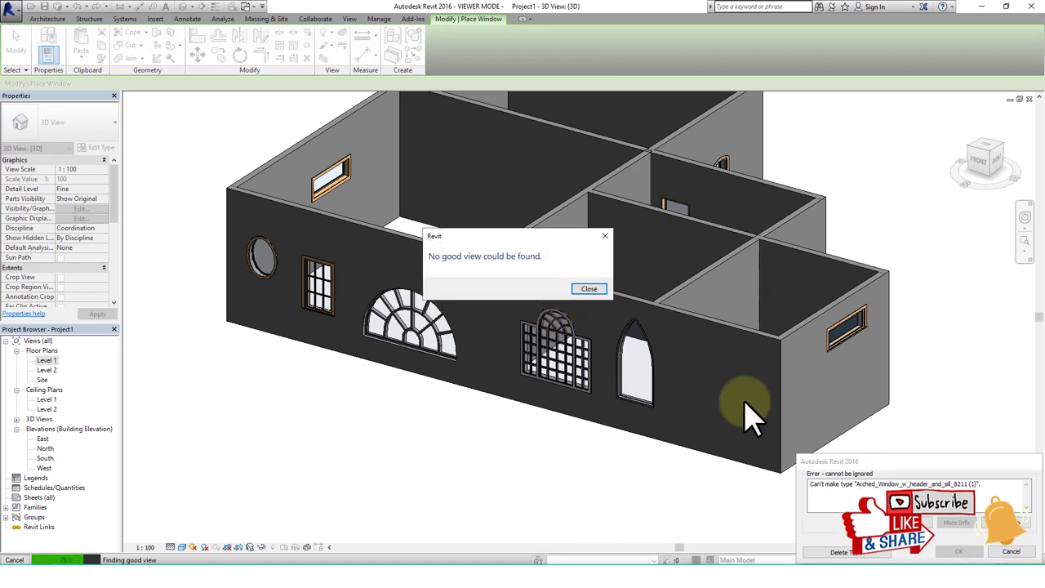
{"action": "left_click", "coordinate": [588, 289]}
{"action": "left_click", "coordinate": [1010, 551]}
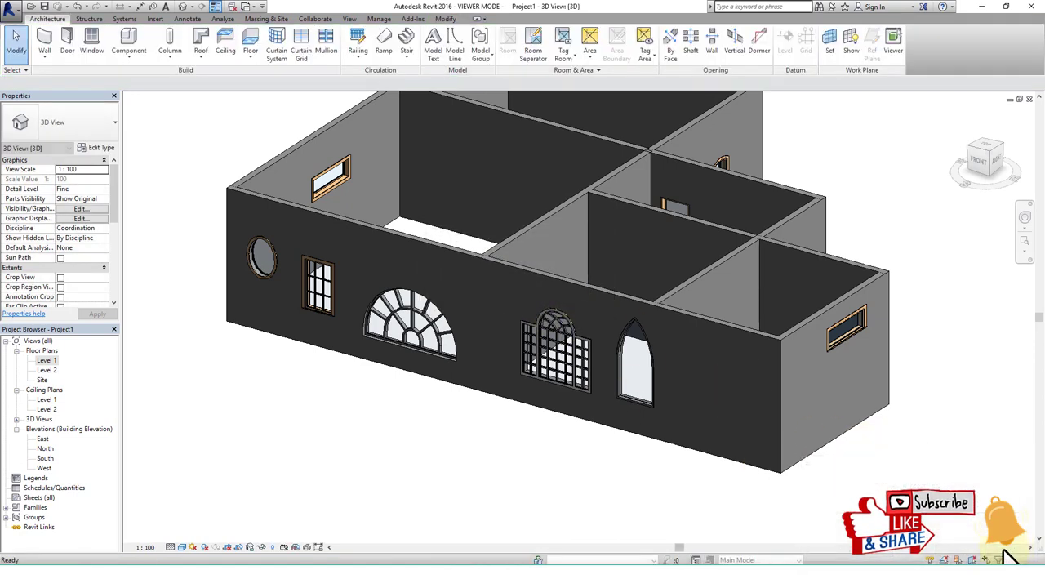
{"action": "left_click", "coordinate": [91, 43]}
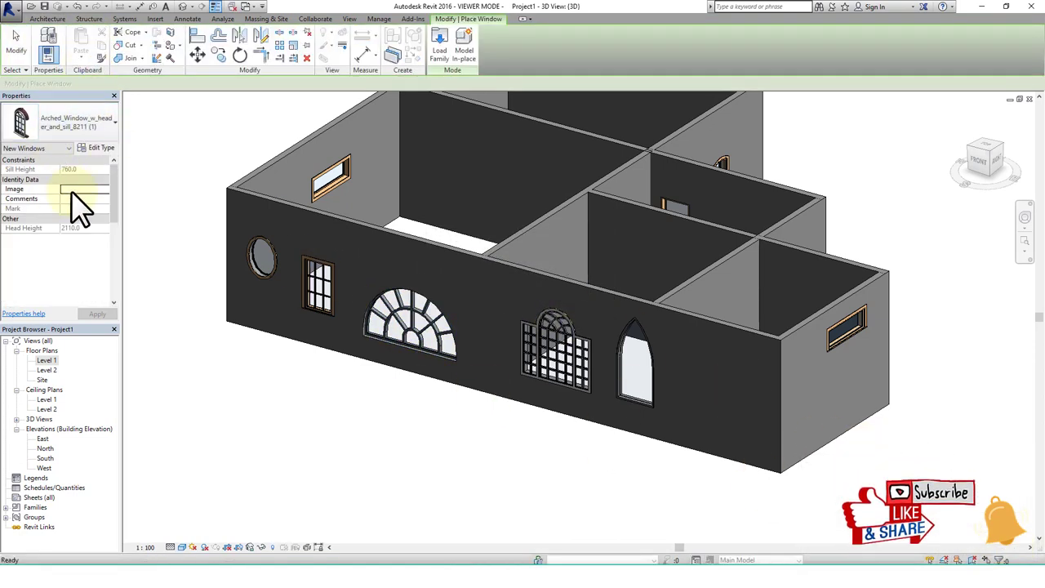
Step: On the Level 1 plan, drag the lower-right room's right wall outward
{"action": "double_click", "coordinate": [47, 360]}
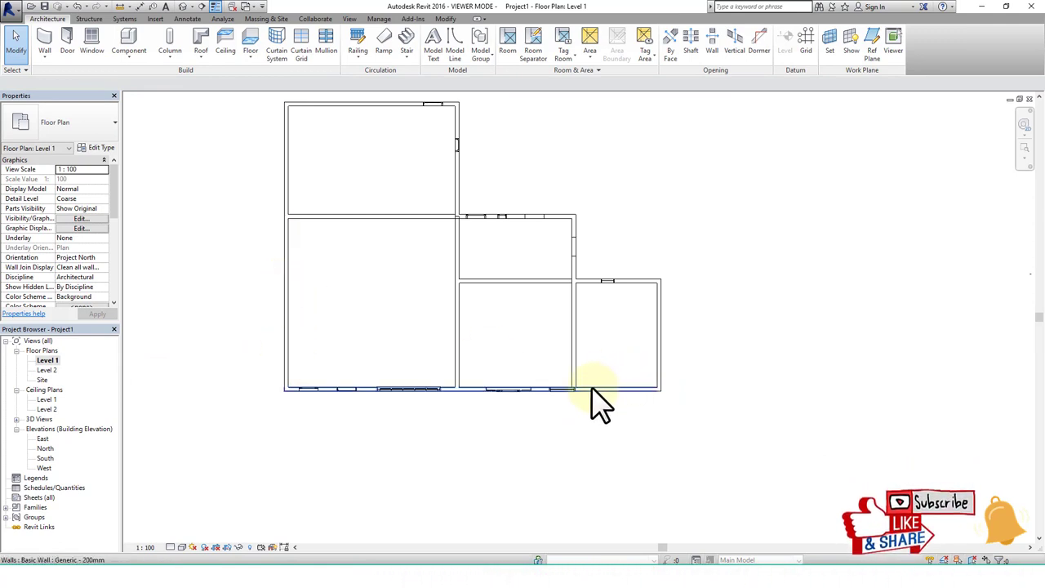
{"action": "left_click", "coordinate": [660, 359]}
{"action": "left_click_drag", "start_coordinate": [668, 346], "coordinate": [695, 344]}
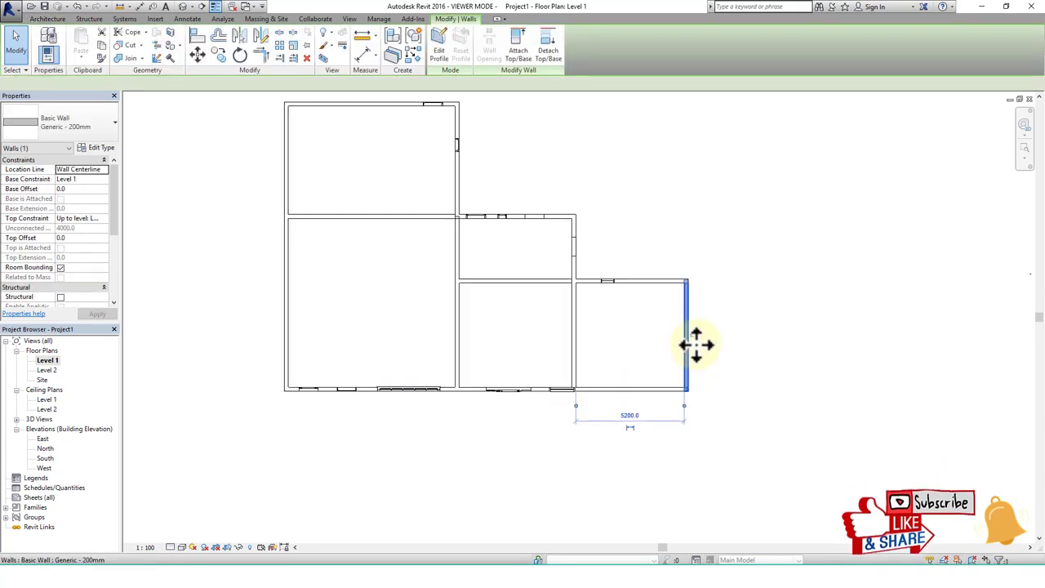
Step: Retry placing the arched window in the bottom and left walls, cancelling each error
{"action": "left_click", "coordinate": [49, 19]}
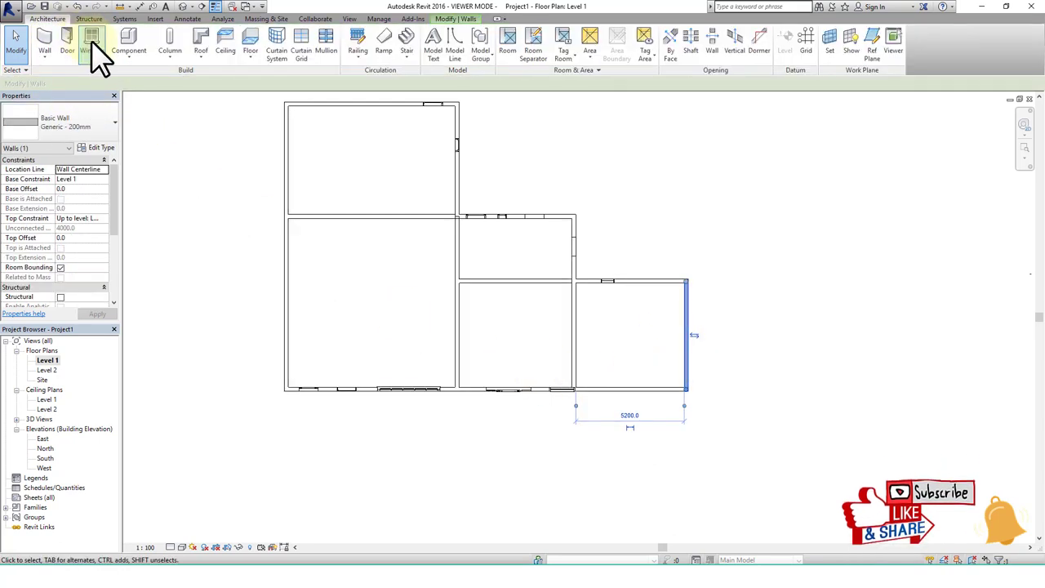
{"action": "left_click", "coordinate": [90, 45]}
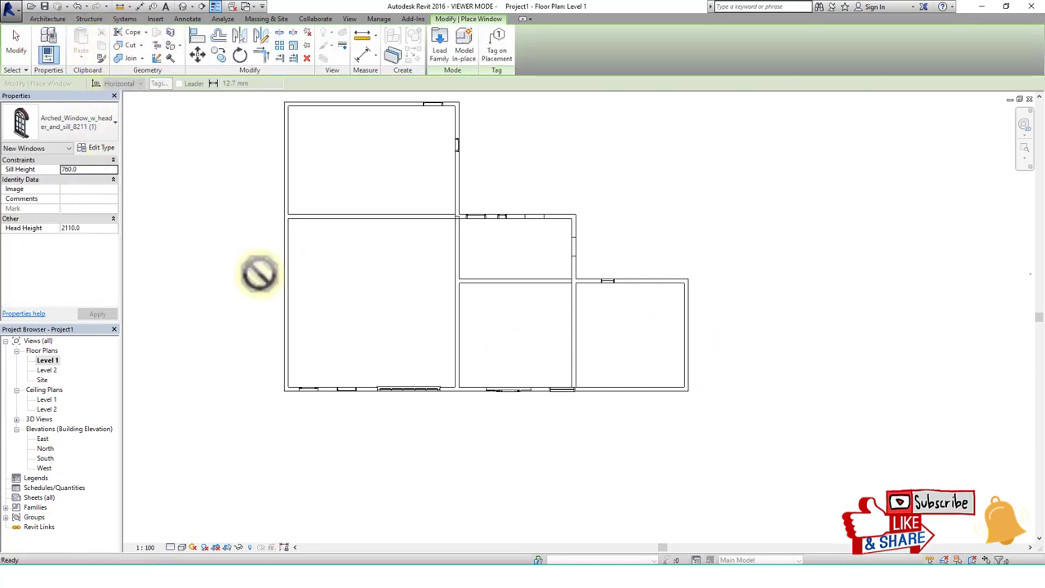
{"action": "left_click", "coordinate": [624, 392]}
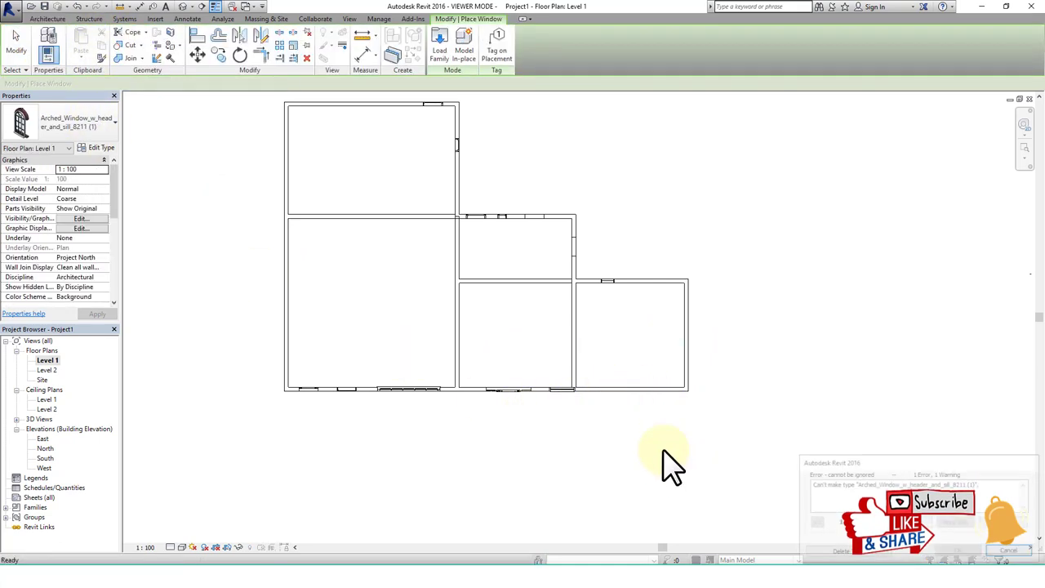
{"action": "left_click", "coordinate": [867, 551]}
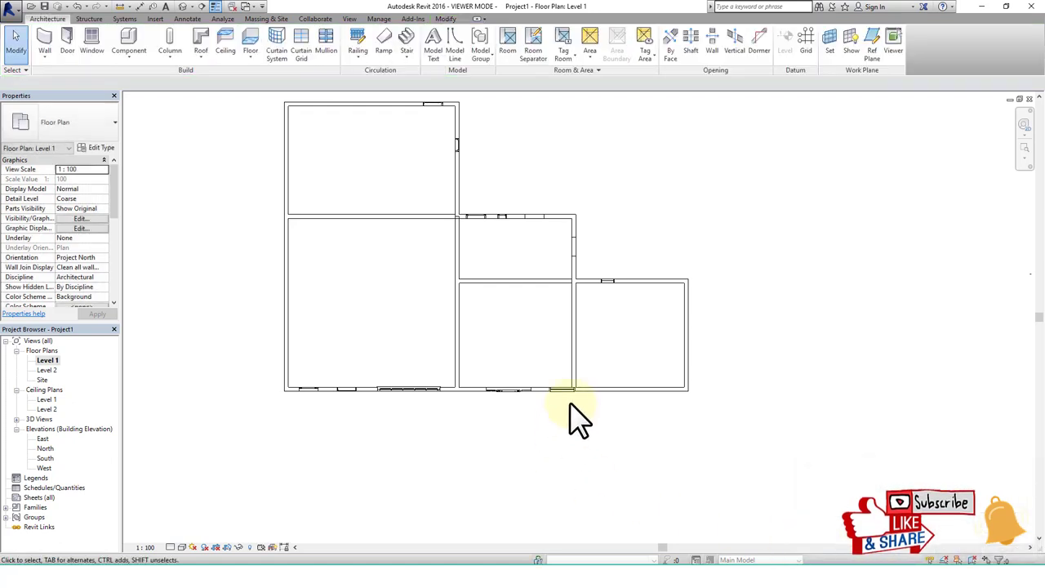
{"action": "left_click", "coordinate": [91, 40]}
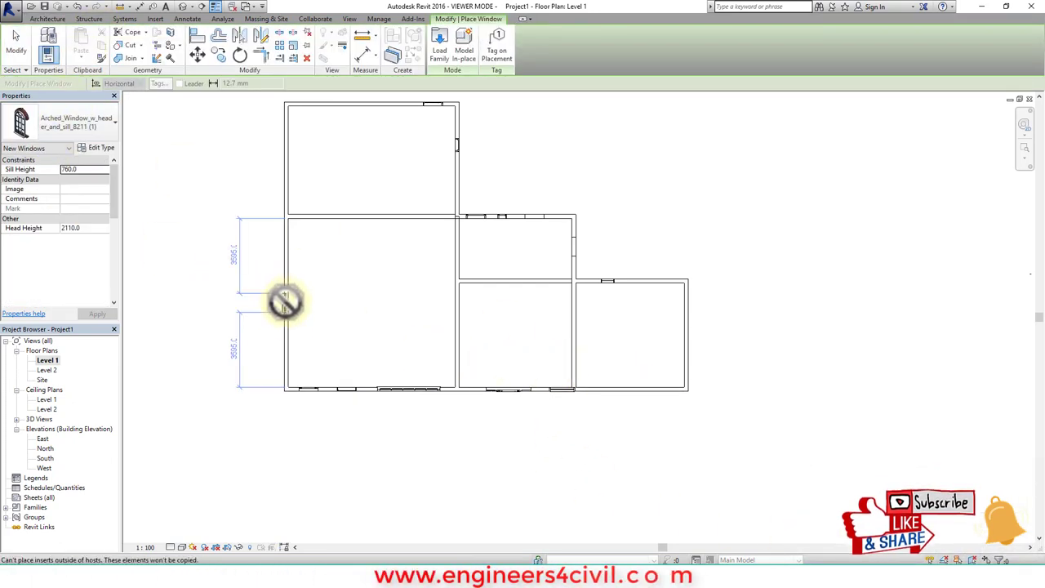
{"action": "left_click", "coordinate": [361, 363]}
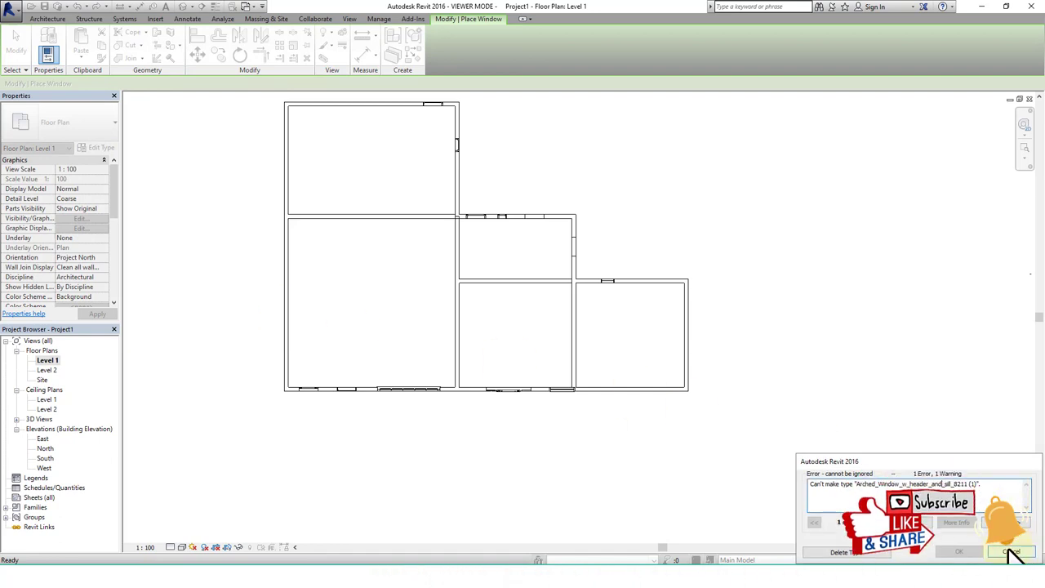
{"action": "left_click", "coordinate": [1011, 553]}
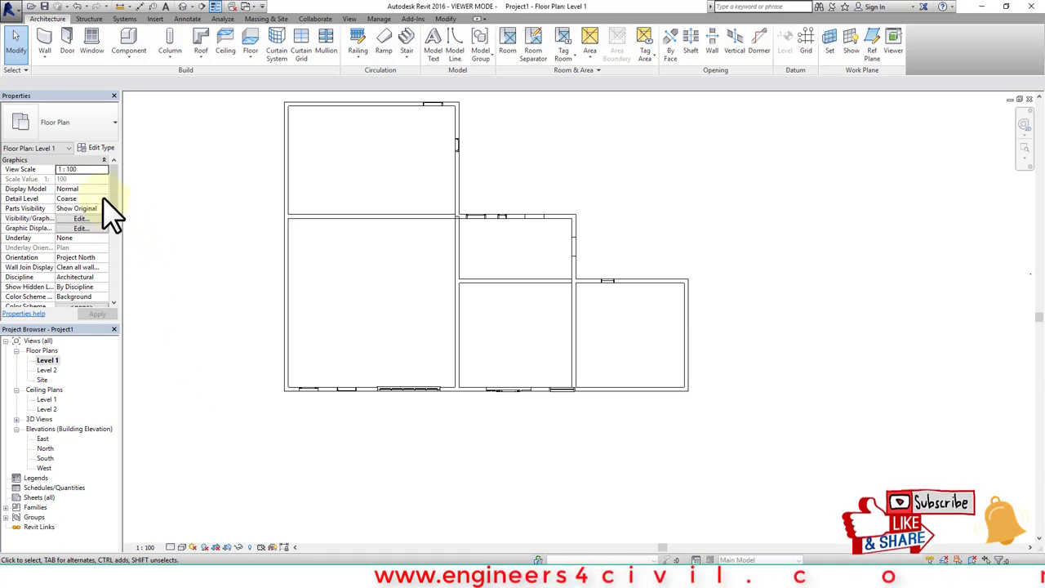
Step: Switch to the default 3D view and select the casement window, zooming to inspect it
{"action": "left_click", "coordinate": [309, 390]}
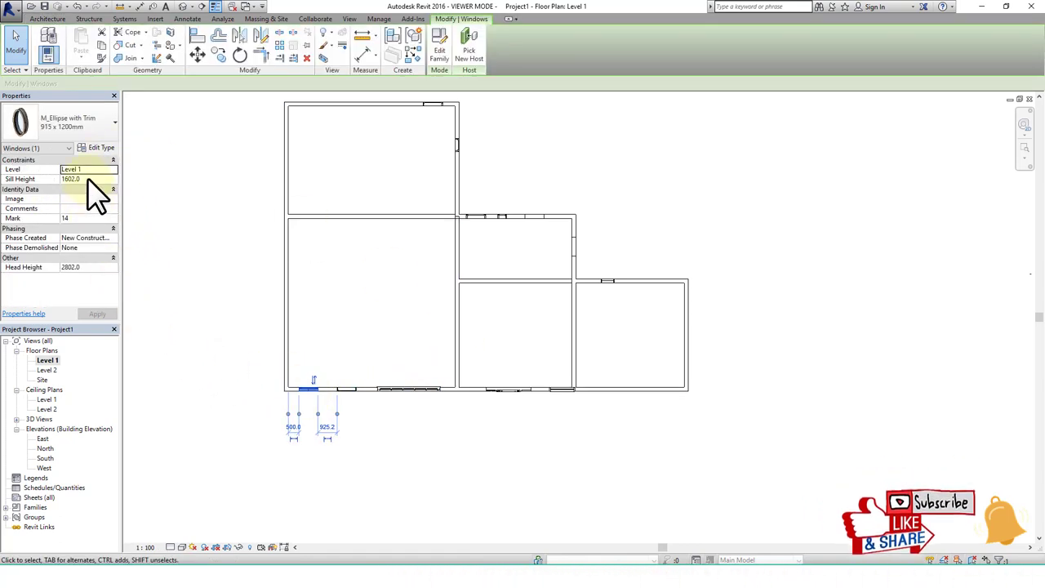
{"action": "left_click", "coordinate": [181, 6]}
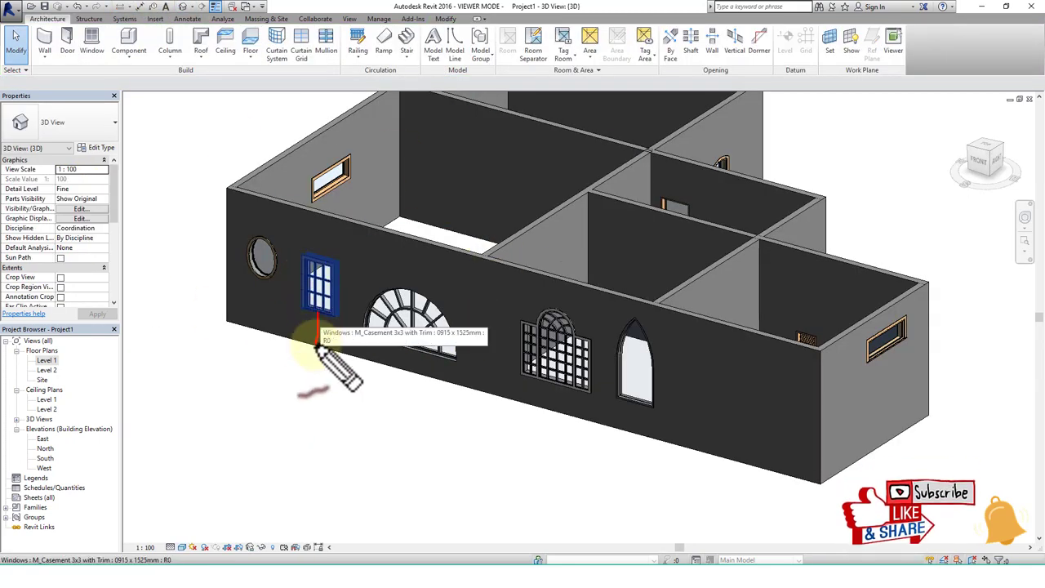
{"action": "left_click", "coordinate": [320, 318]}
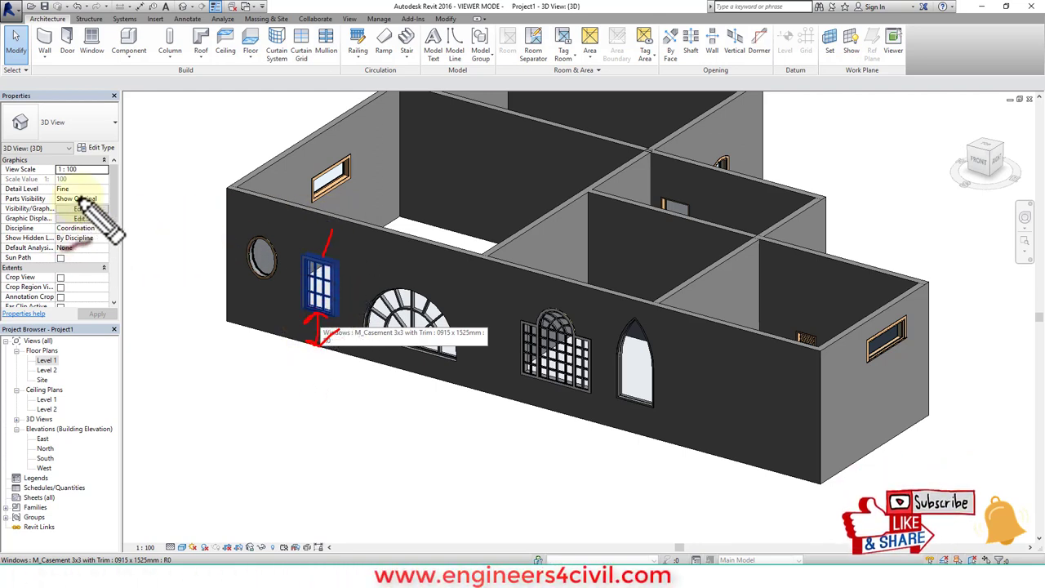
{"action": "key", "text": "Escape"}
{"action": "scroll", "coordinate": [127, 219], "scroll_direction": "up", "scroll_amount": 1}
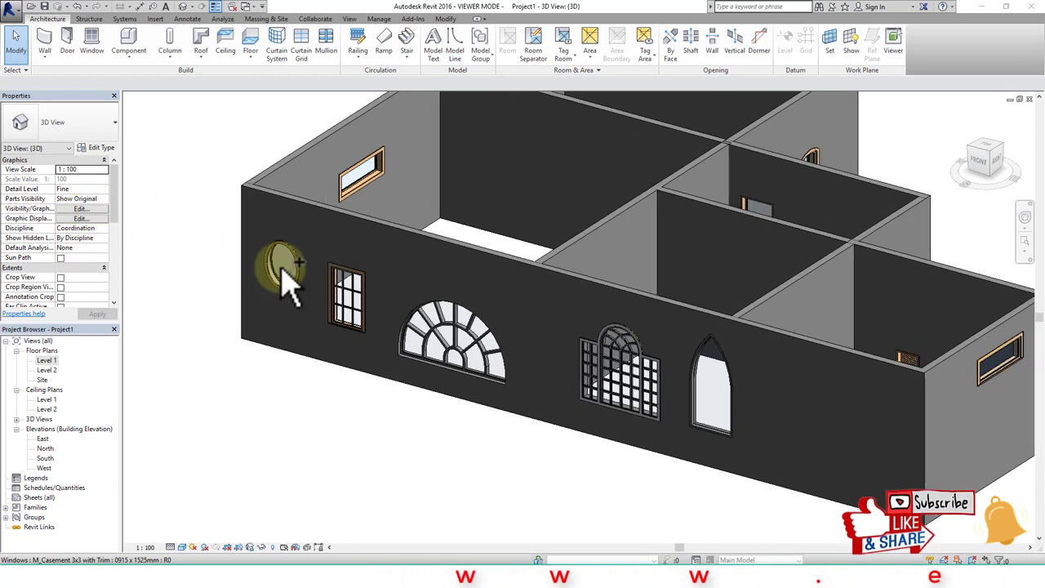
{"action": "left_click", "coordinate": [355, 295]}
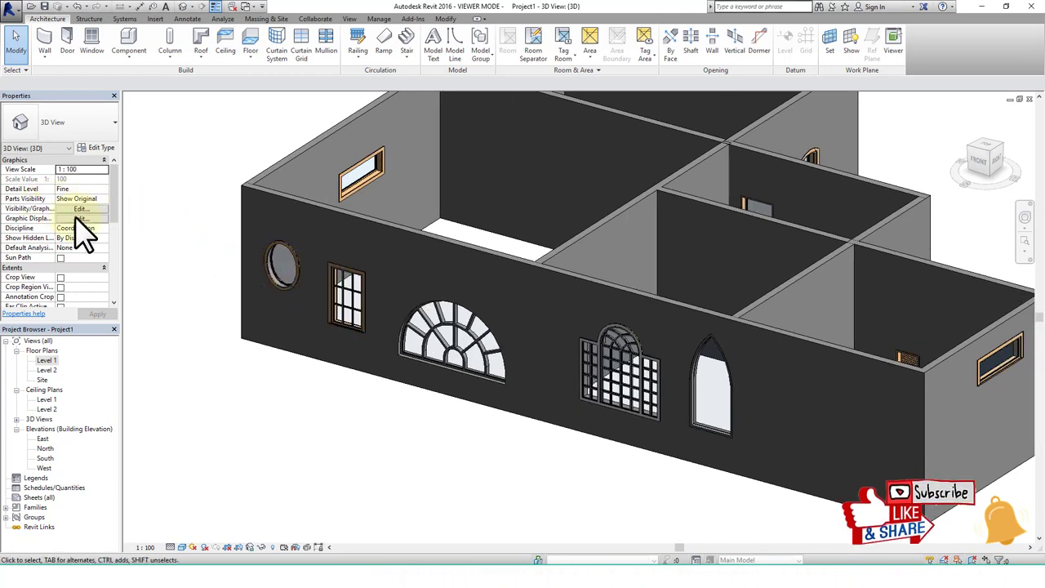
{"action": "scroll", "coordinate": [74, 224], "scroll_direction": "down", "scroll_amount": 3}
{"action": "scroll", "coordinate": [84, 230], "scroll_direction": "up", "scroll_amount": 3}
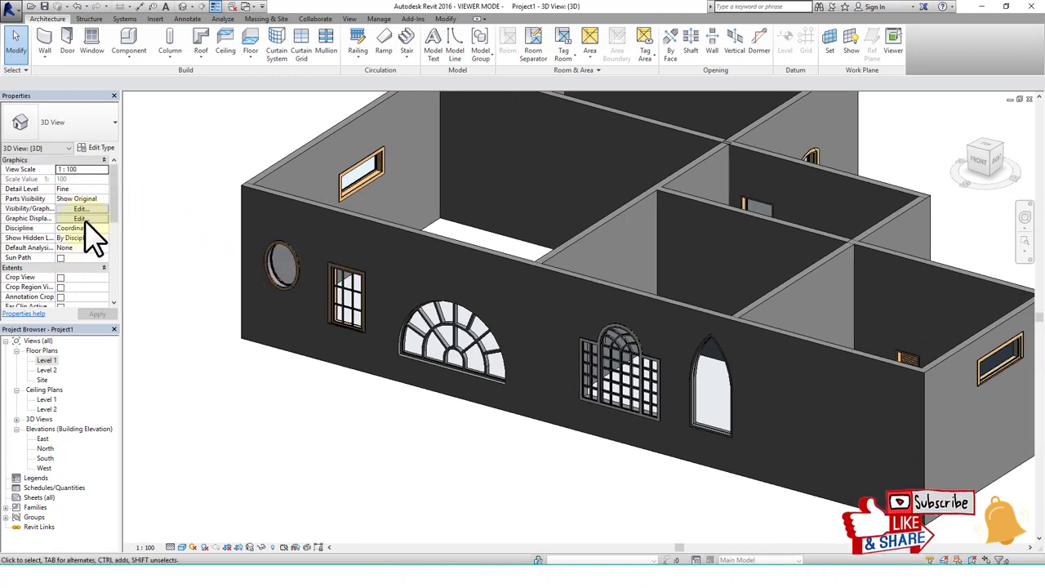
{"action": "scroll", "coordinate": [93, 237], "scroll_direction": "down", "scroll_amount": 3}
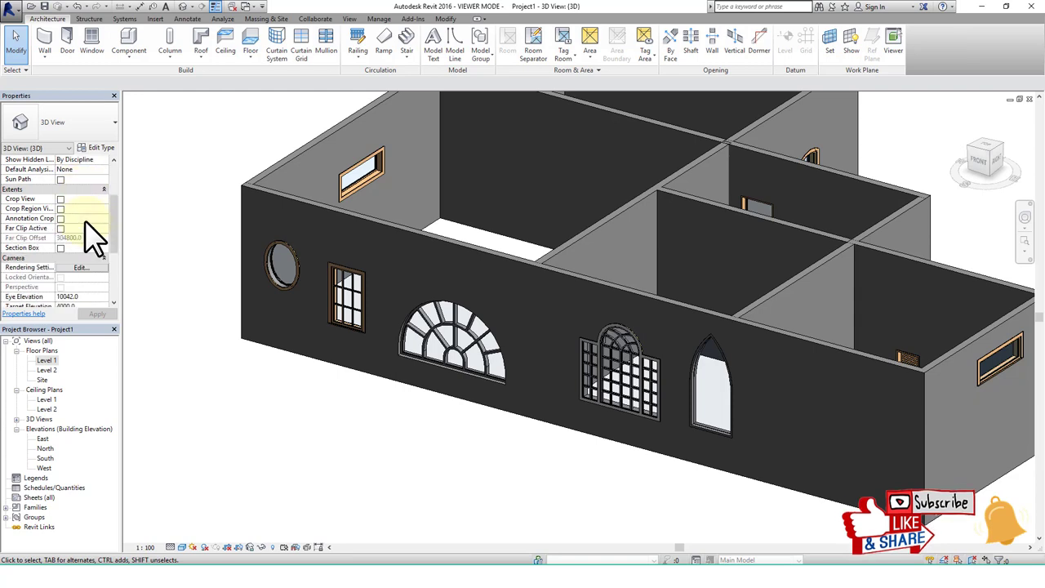
{"action": "scroll", "coordinate": [88, 232], "scroll_direction": "down", "scroll_amount": 2}
{"action": "scroll", "coordinate": [88, 245], "scroll_direction": "down", "scroll_amount": 2}
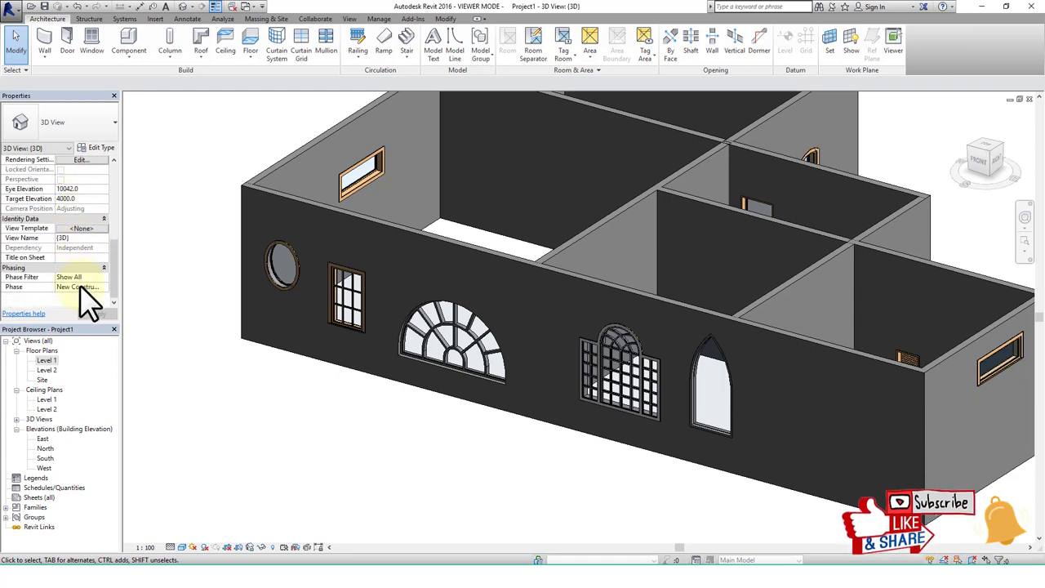
{"action": "scroll", "coordinate": [88, 302], "scroll_direction": "up", "scroll_amount": 2}
{"action": "scroll", "coordinate": [88, 302], "scroll_direction": "up", "scroll_amount": 1}
{"action": "scroll", "coordinate": [88, 302], "scroll_direction": "up", "scroll_amount": 3}
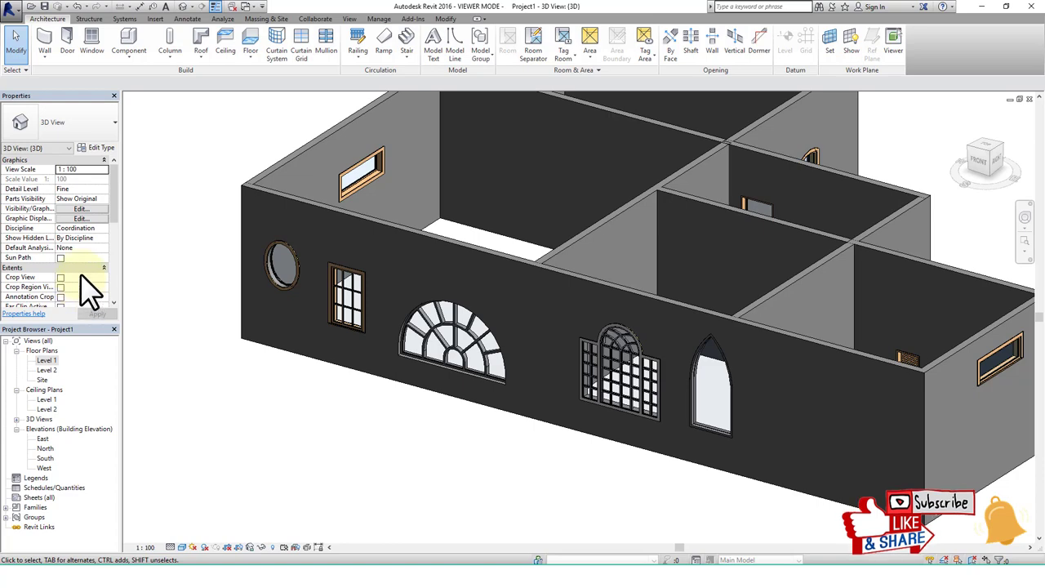
Step: Duplicate the 3D view type, then cancel the type settings without applying changes
{"action": "left_click", "coordinate": [96, 148]}
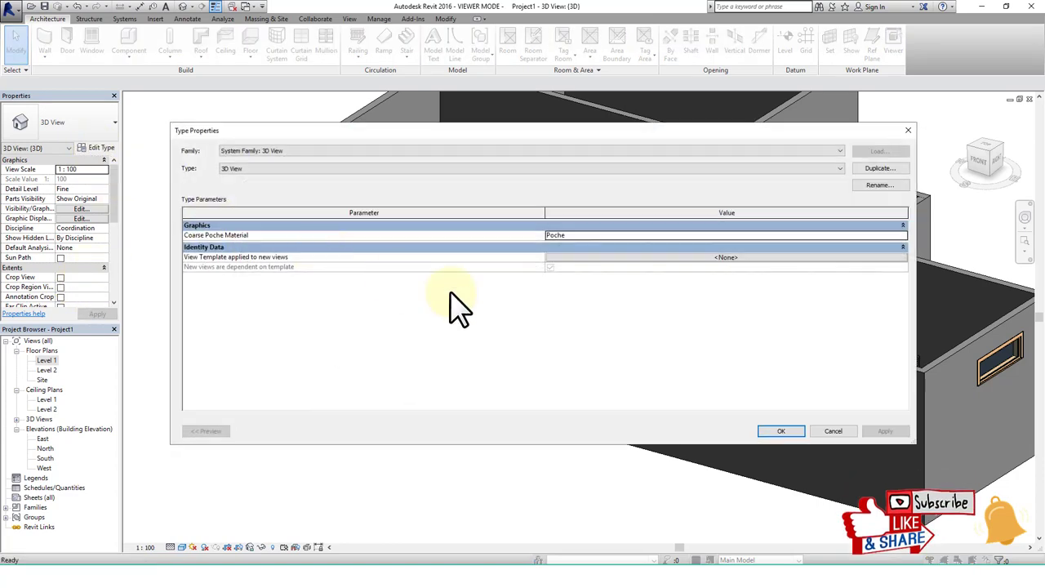
{"action": "left_click", "coordinate": [879, 168]}
{"action": "left_click", "coordinate": [598, 307]}
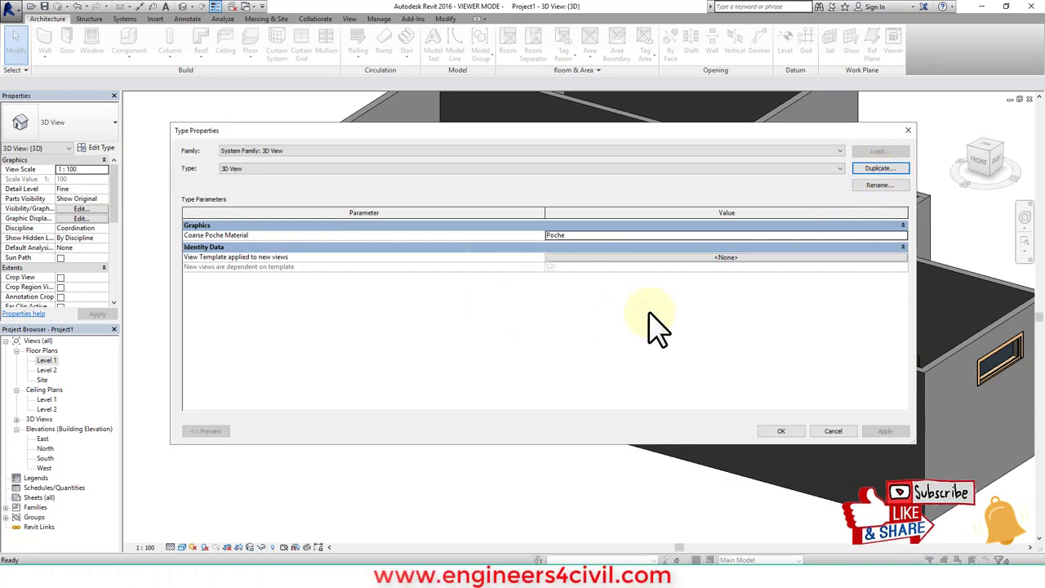
{"action": "left_click", "coordinate": [841, 432]}
{"action": "scroll", "coordinate": [501, 416], "scroll_direction": "down", "scroll_amount": 3}
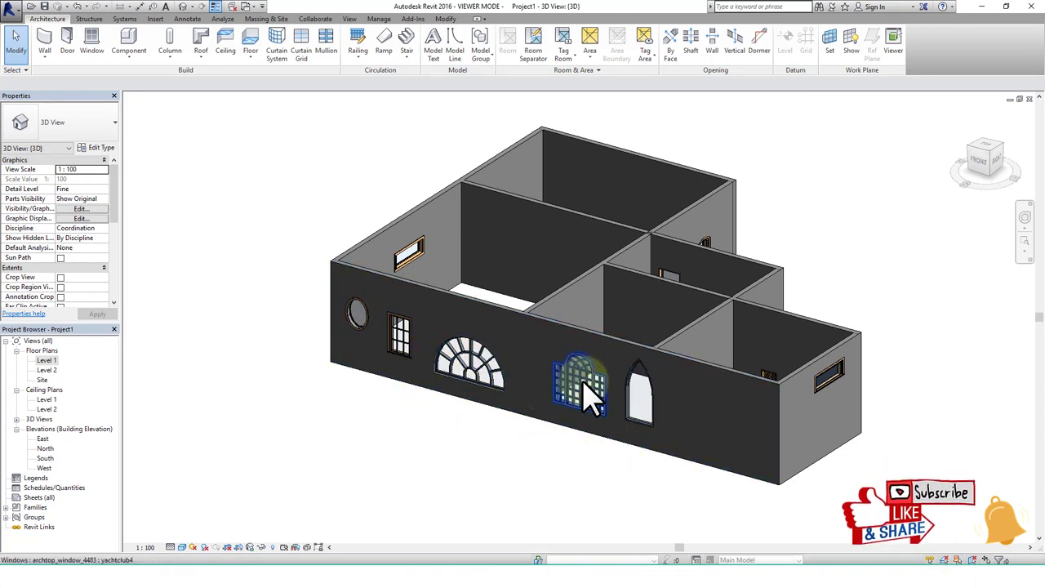
{"action": "scroll", "coordinate": [412, 377], "scroll_direction": "up", "scroll_amount": 2}
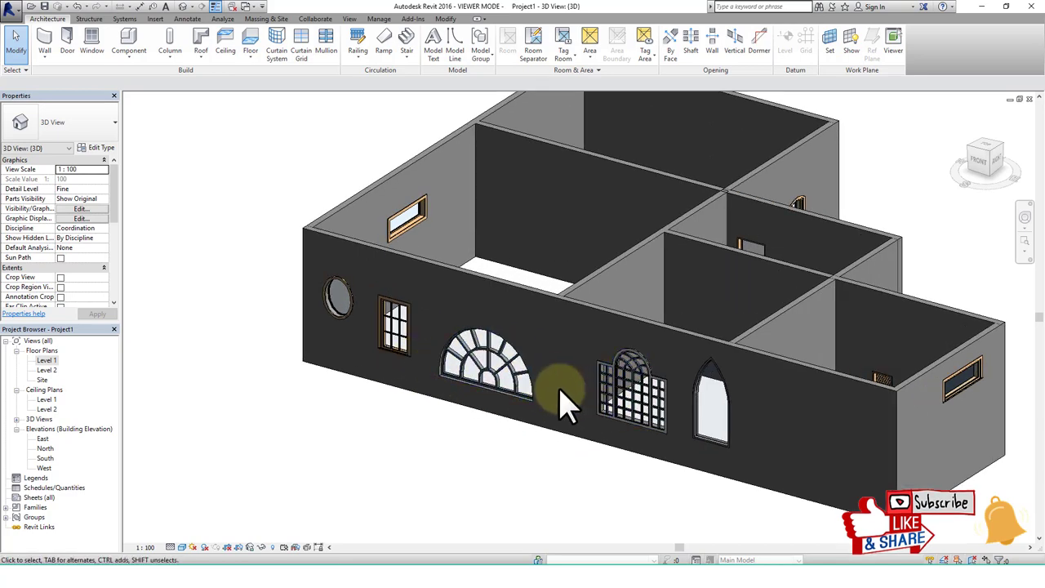
{"action": "scroll", "coordinate": [485, 392], "scroll_direction": "up", "scroll_amount": 1}
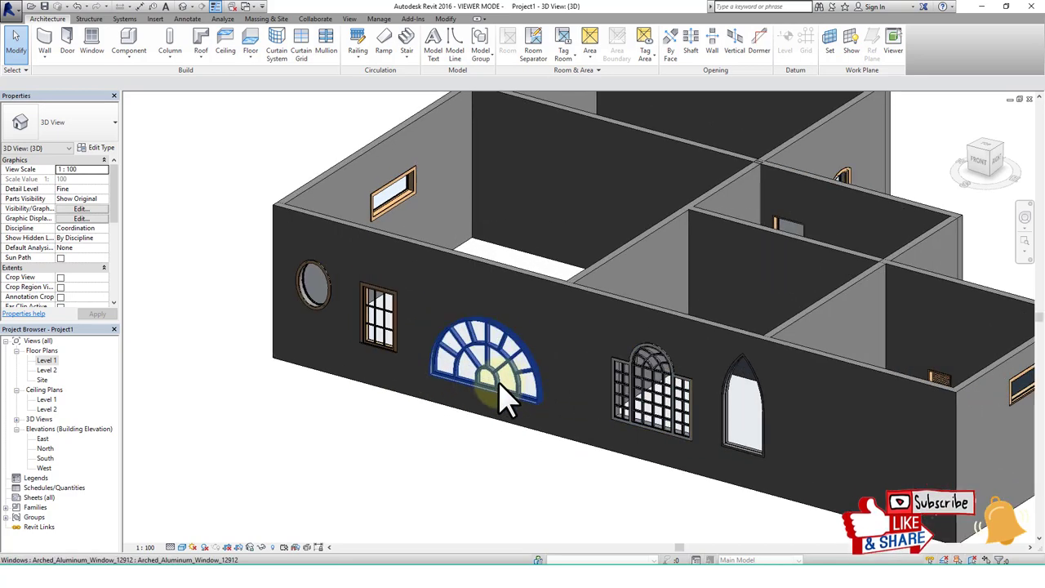
{"action": "scroll", "coordinate": [531, 404], "scroll_direction": "up", "scroll_amount": 1}
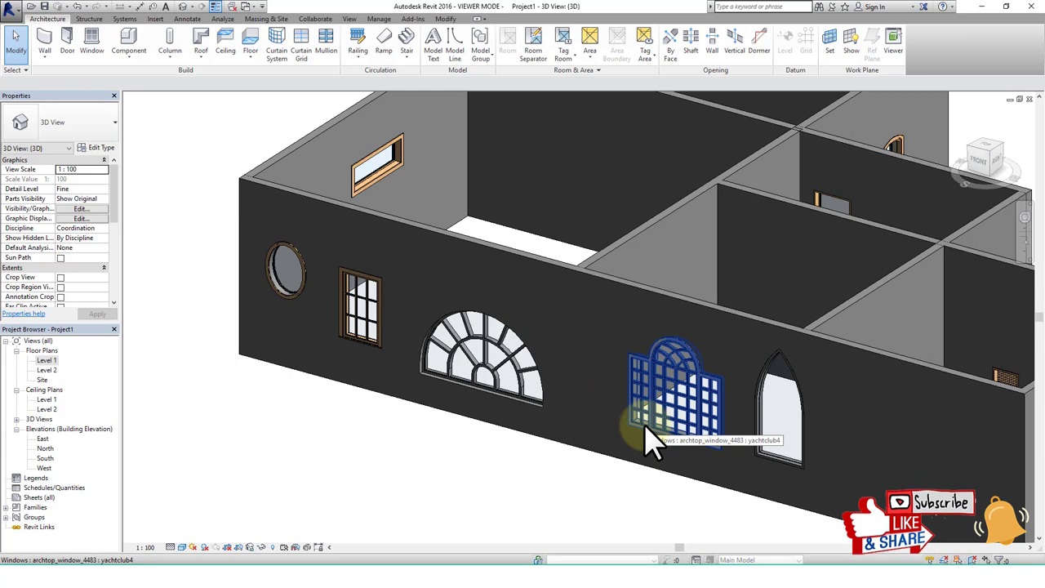
{"action": "scroll", "coordinate": [645, 445], "scroll_direction": "up", "scroll_amount": 1}
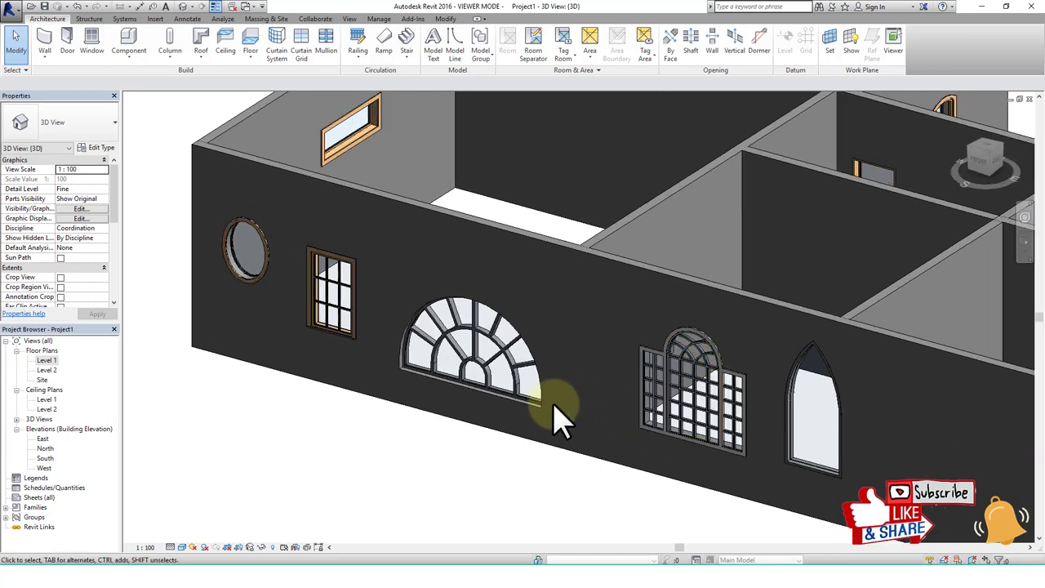
{"action": "middle_click_drag", "start_coordinate": [548, 415], "coordinate": [641, 418]}
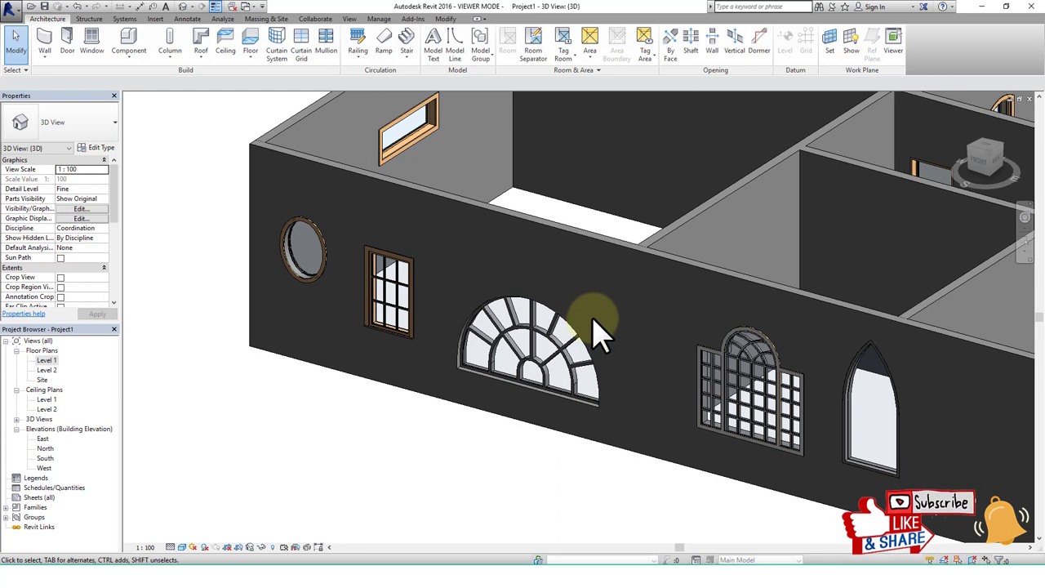
{"action": "scroll", "coordinate": [596, 320], "scroll_direction": "up", "scroll_amount": 1}
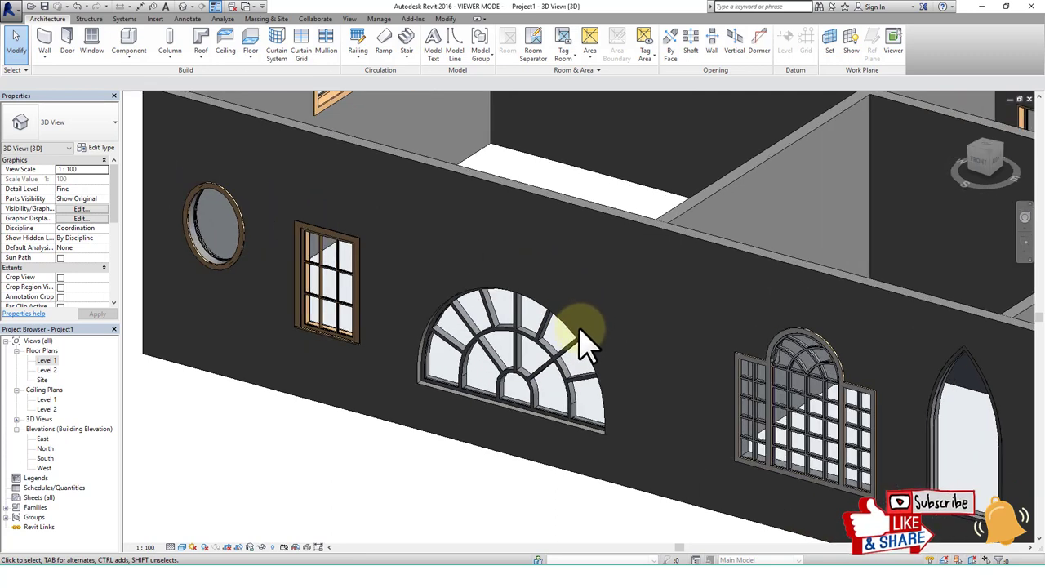